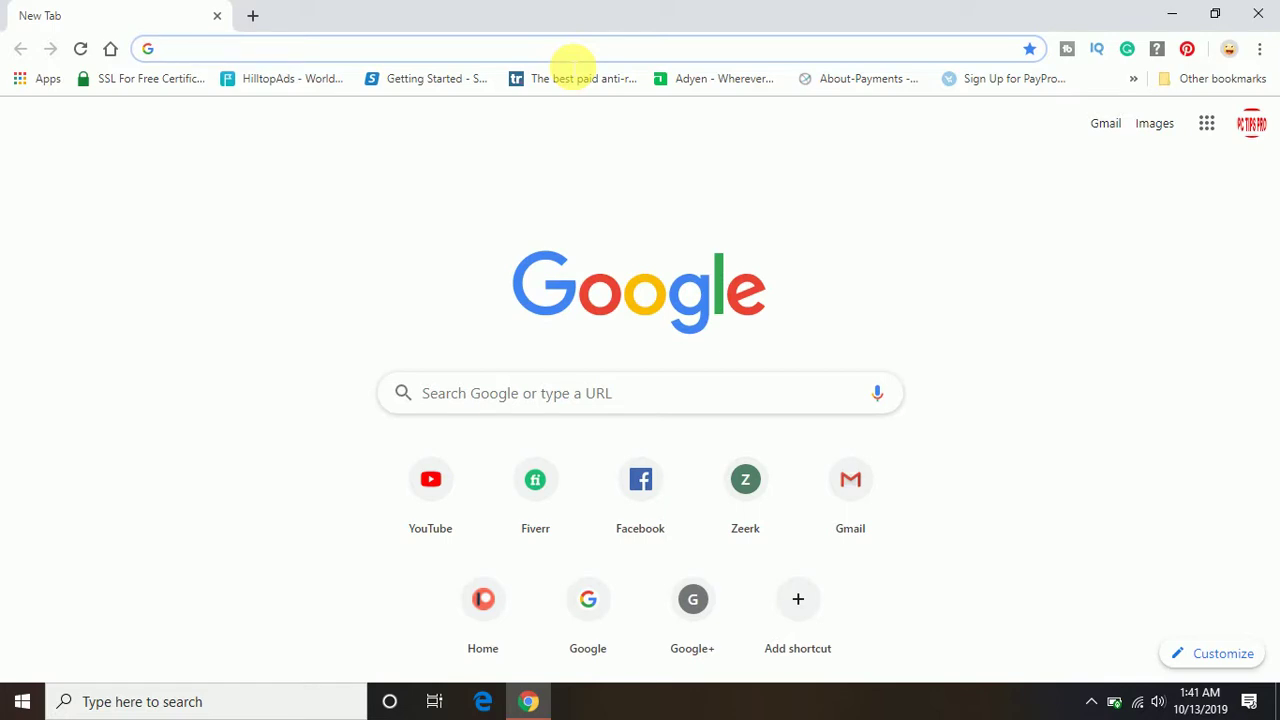
- Search the web for "google sites" and open the Google Sites sign-in result
text(googl)
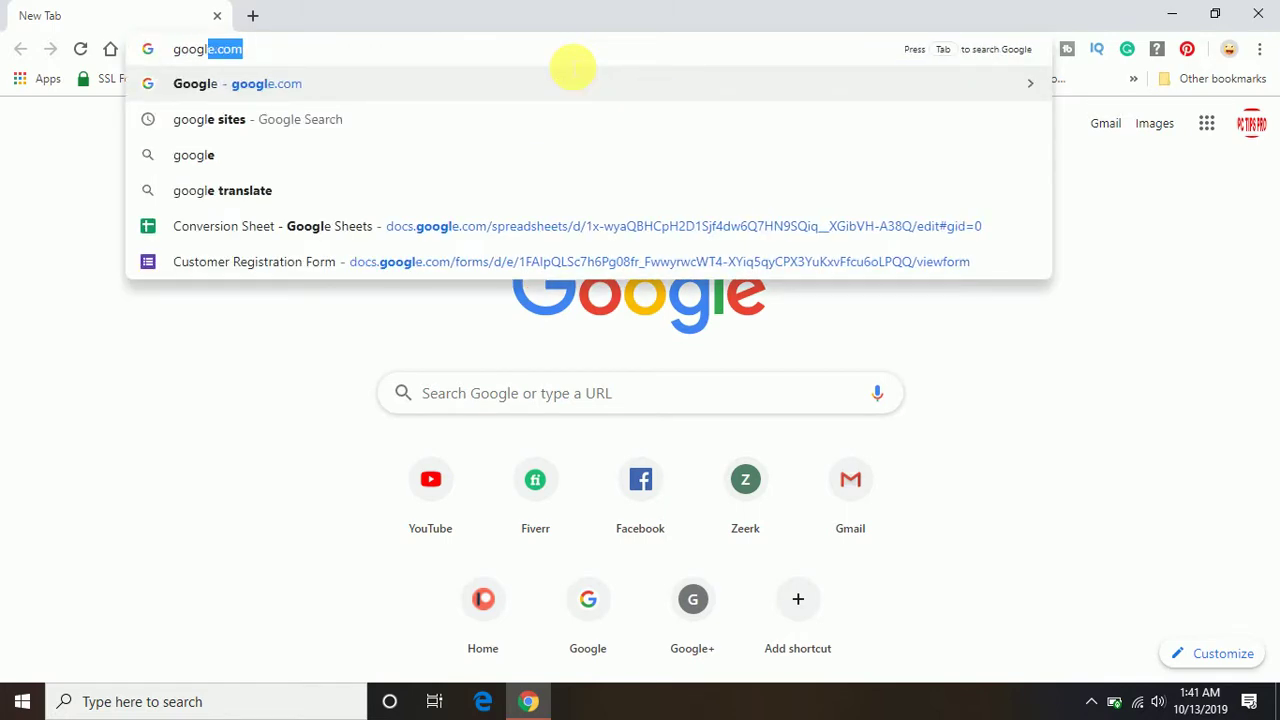
text(e s)
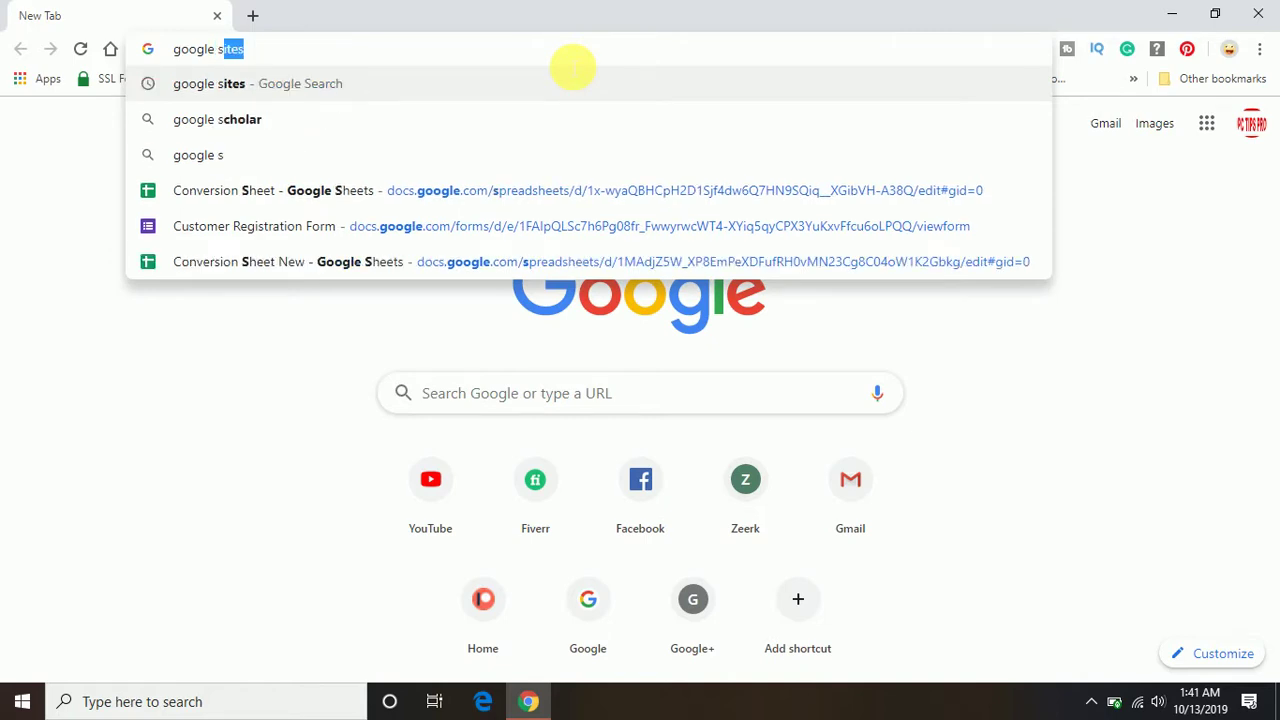
text(ites)
key(Return)
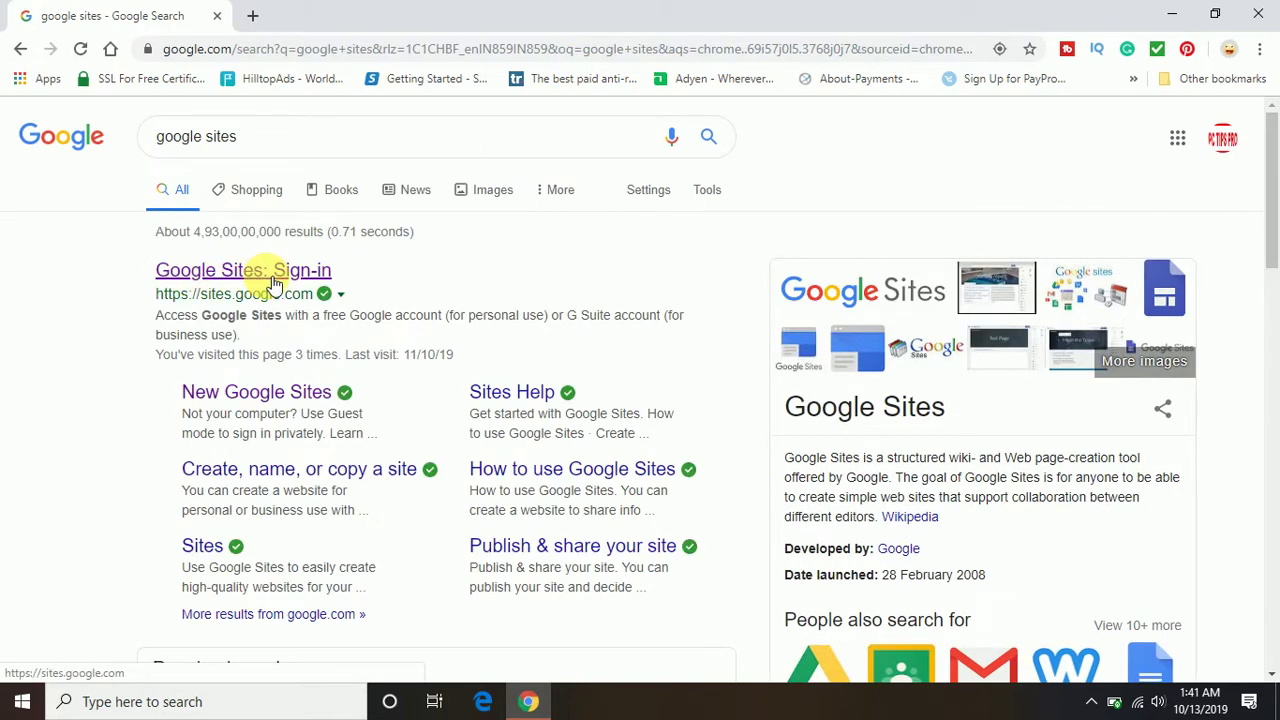
click(275, 284)
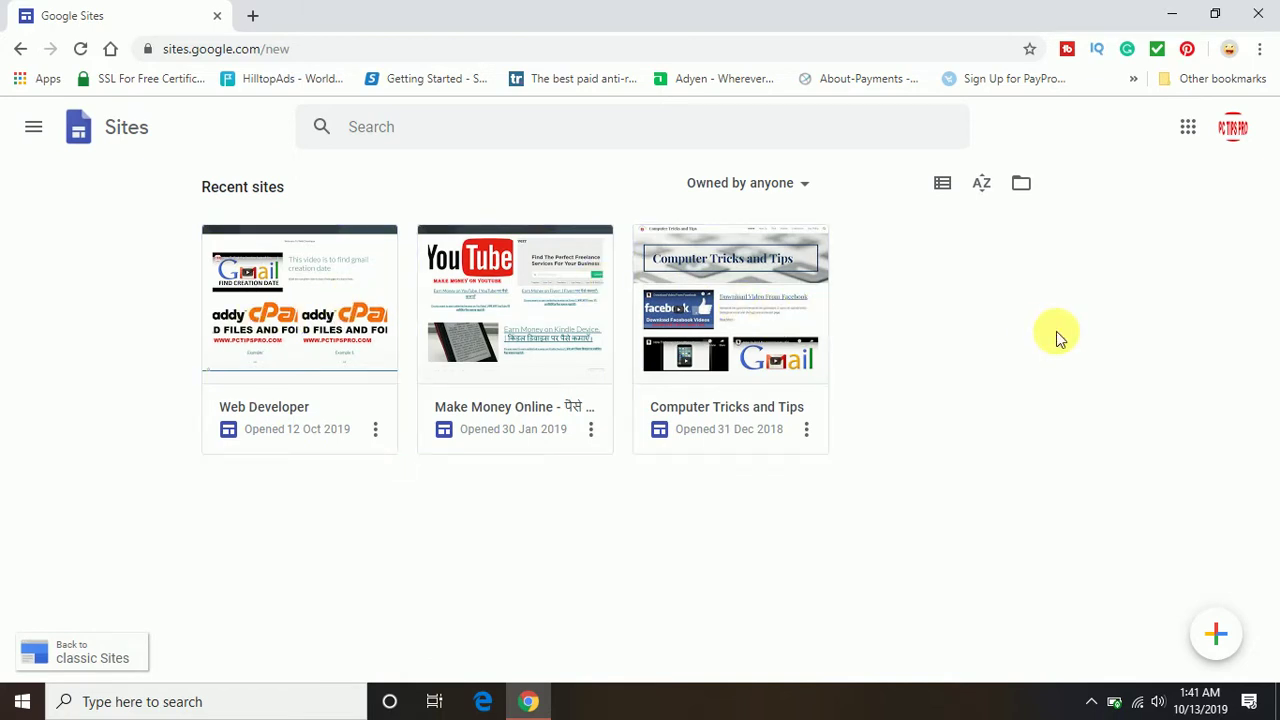
- Create a new blank site and enter "Pc Tips Pro" as the site name
click(1220, 634)
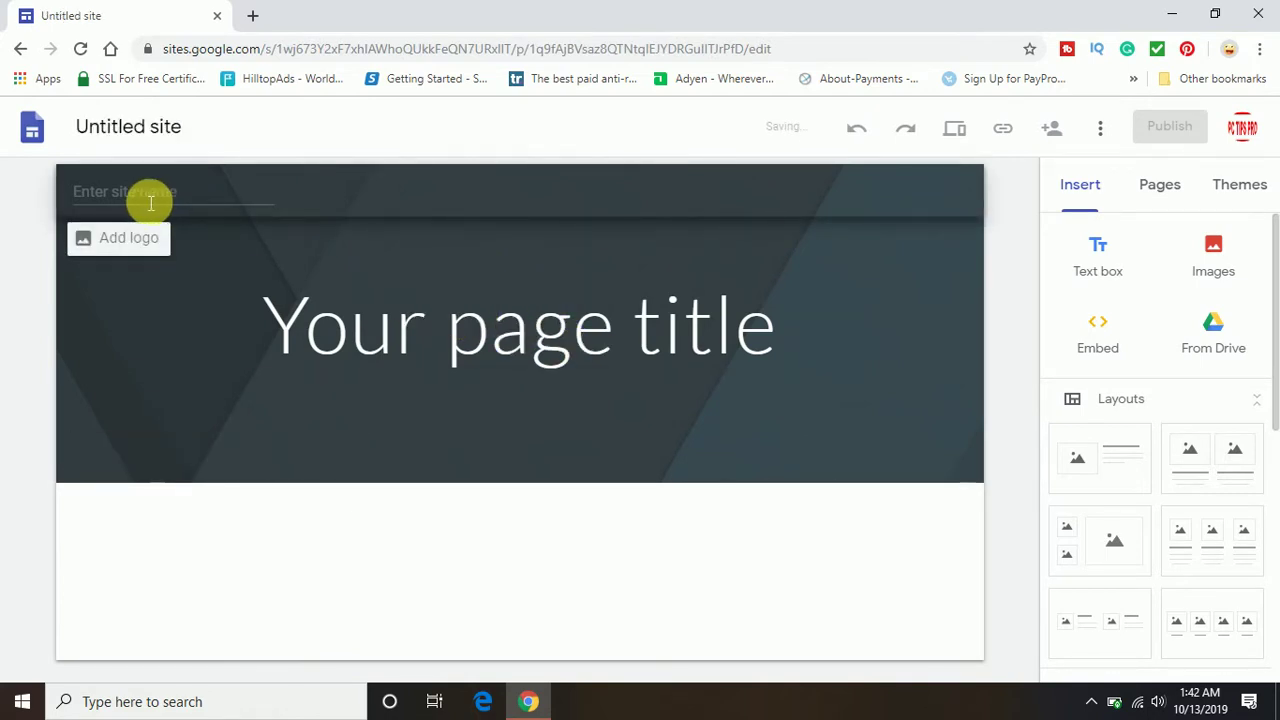
click(150, 203)
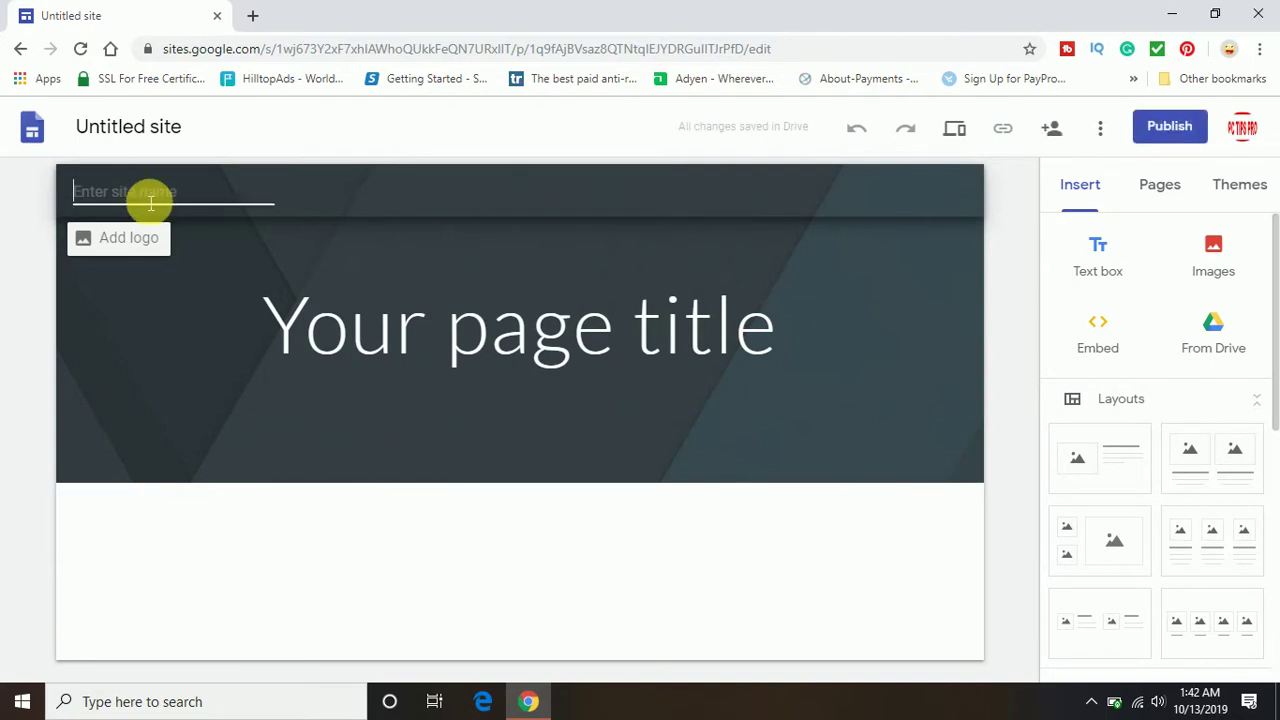
text(Pc Tip)
key(BackSpace)
text(ps Pro)
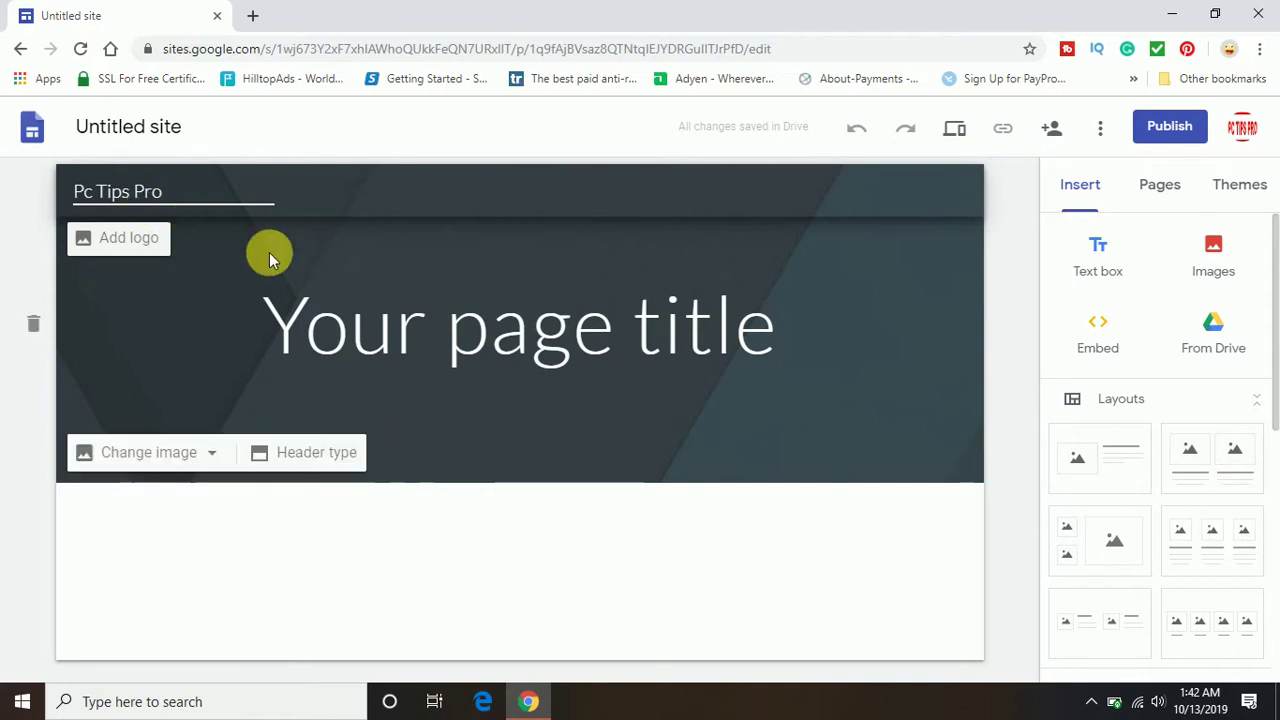
- Replace the placeholder page title in the header with "Ready To Feed Your Tech Hunger"
click(419, 327)
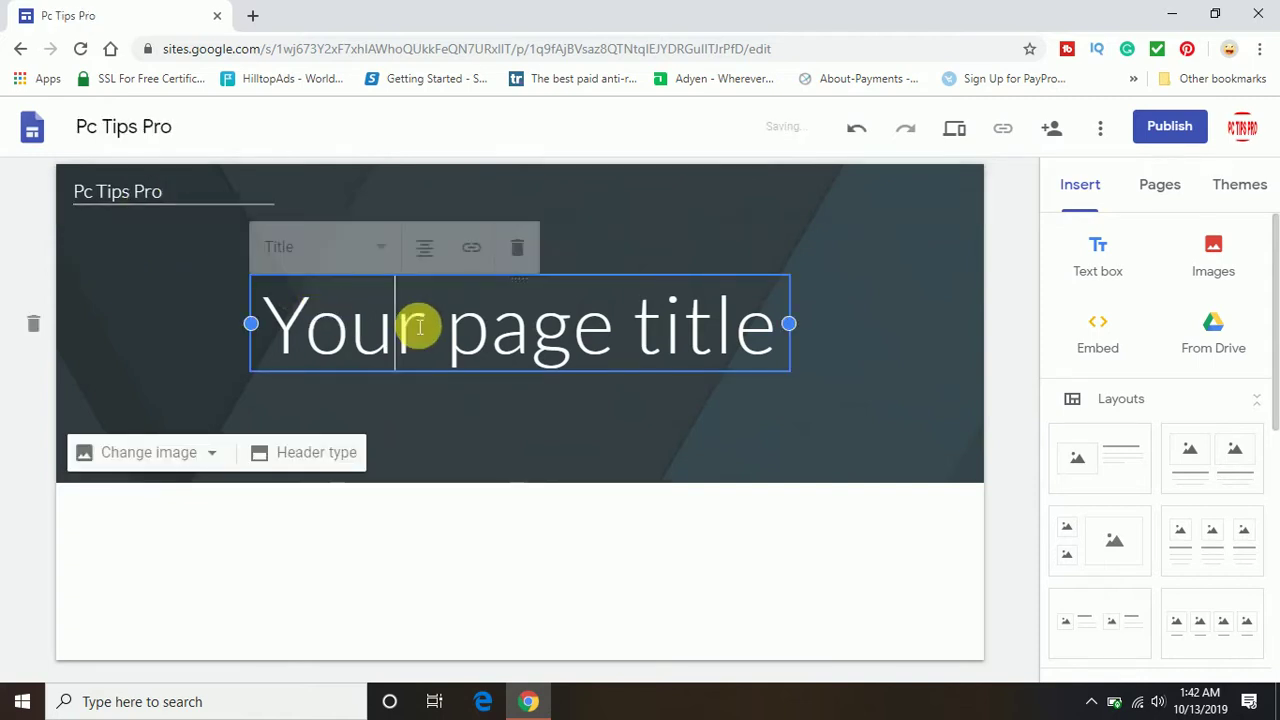
triple_click(419, 327)
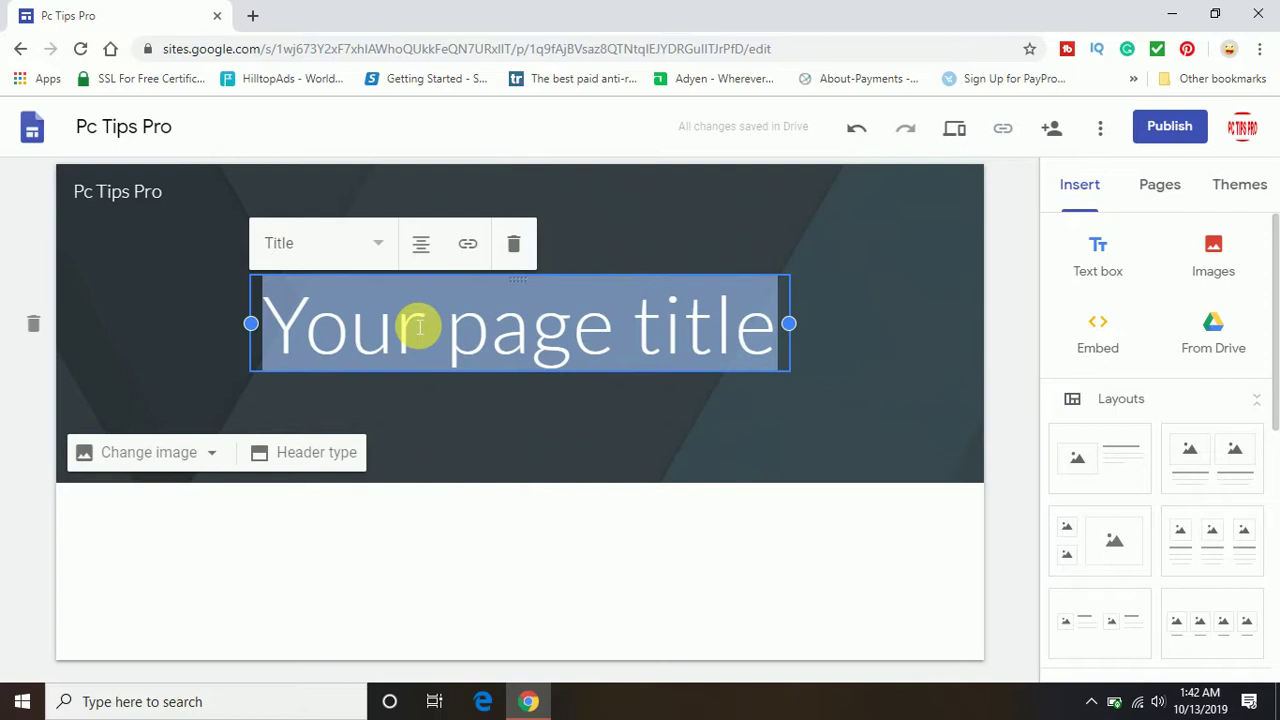
text(Re)
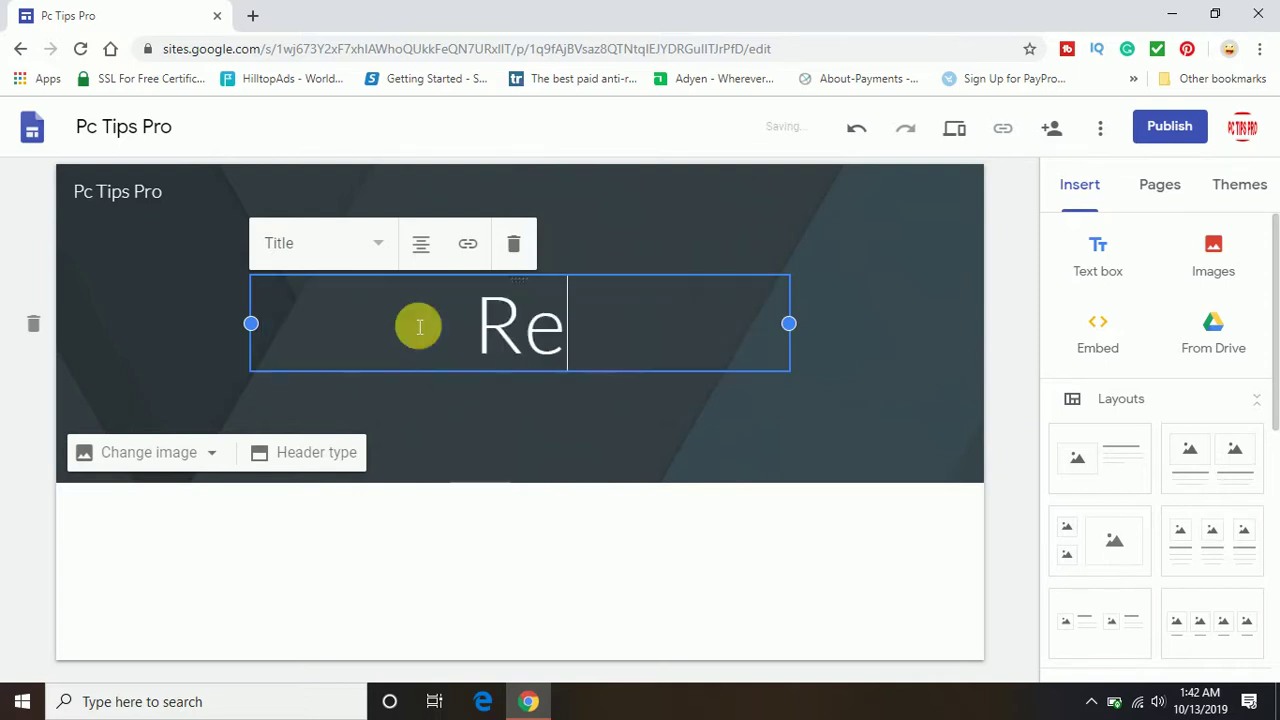
text(ady )
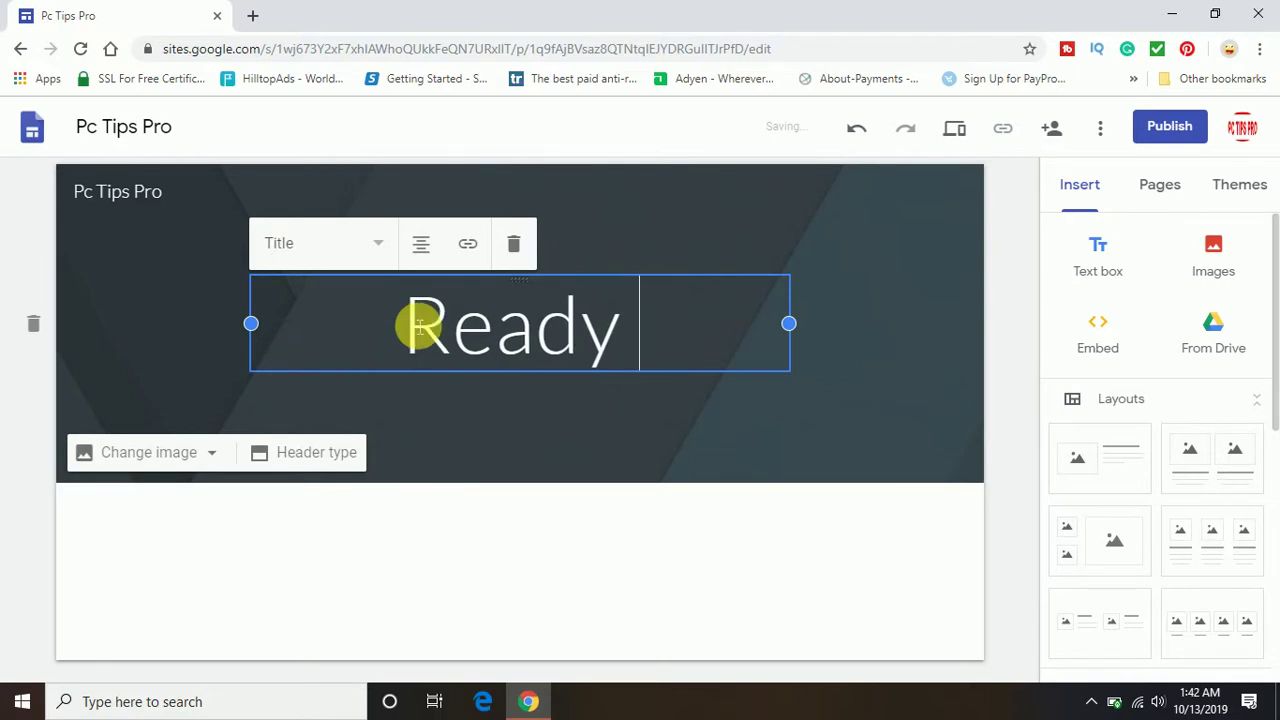
text(To Fee)
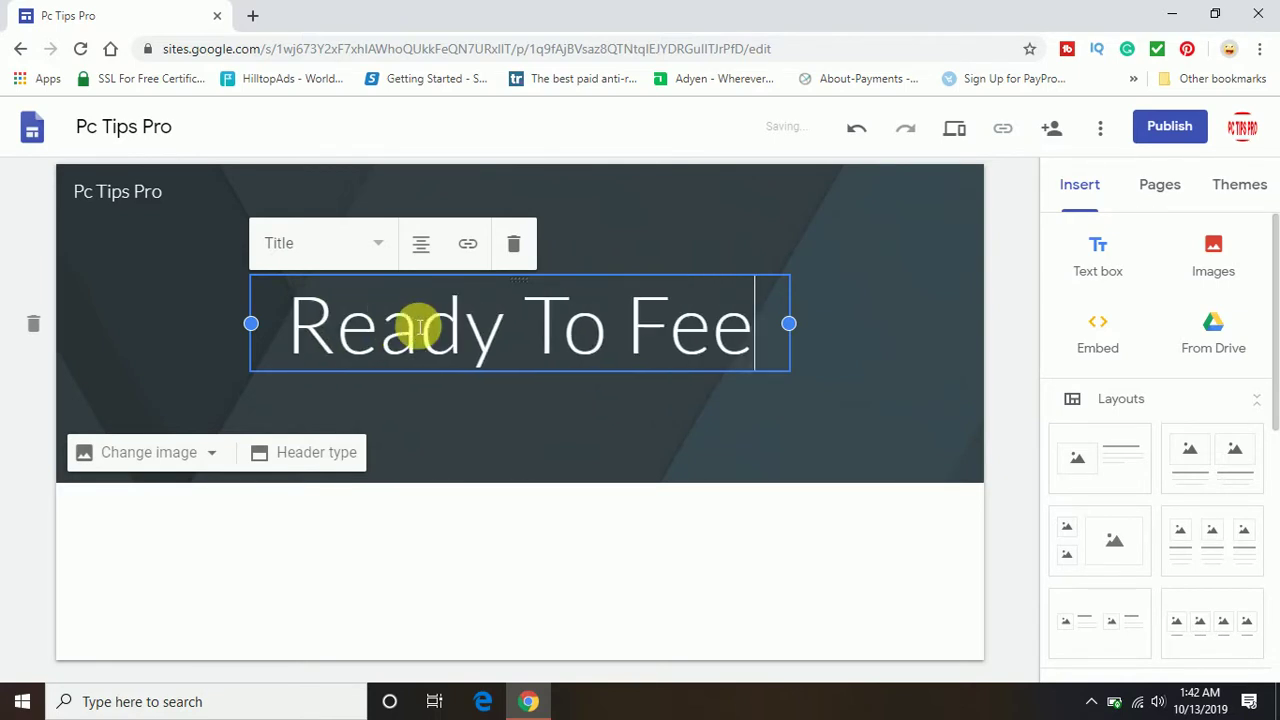
text(d You)
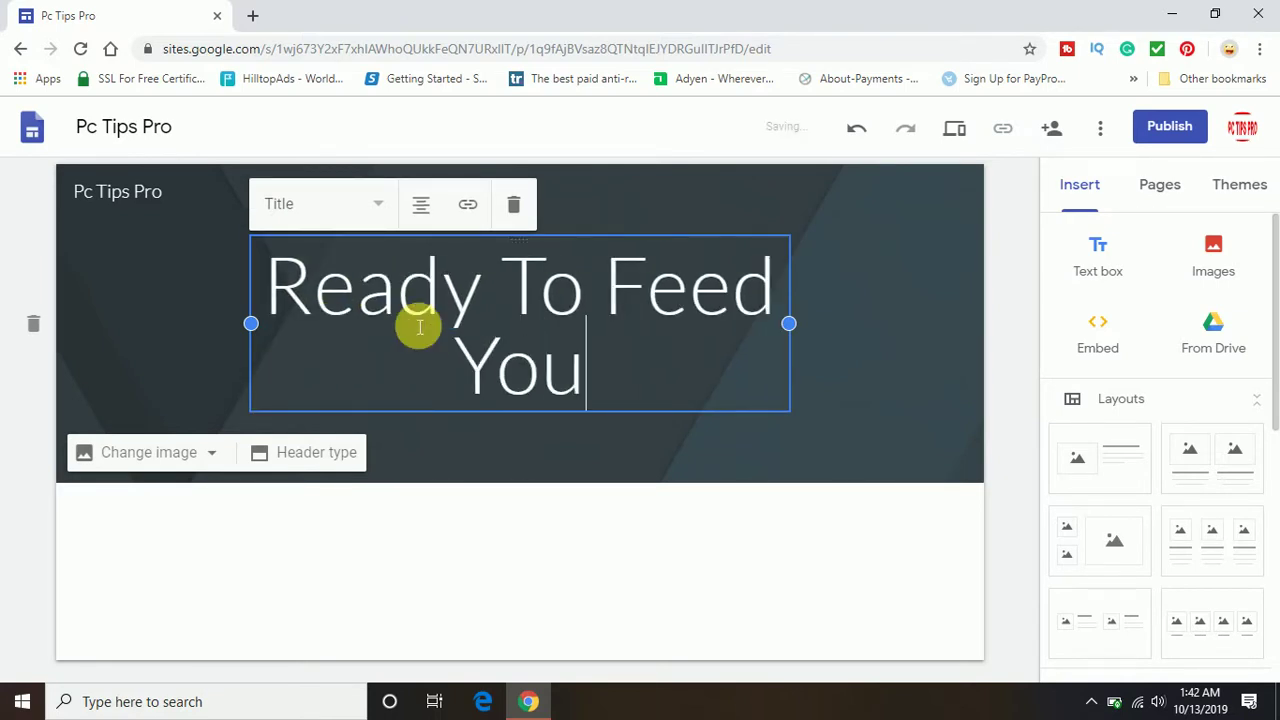
text(r Tech Hunger)
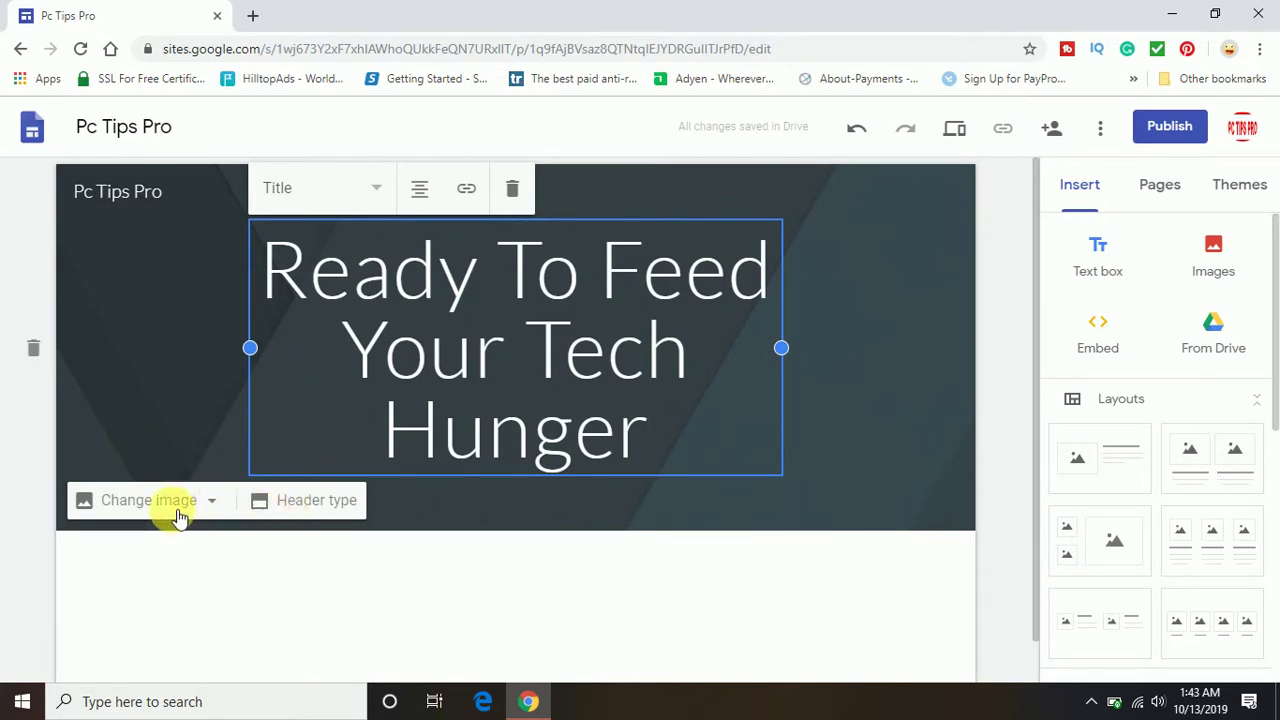
click(287, 510)
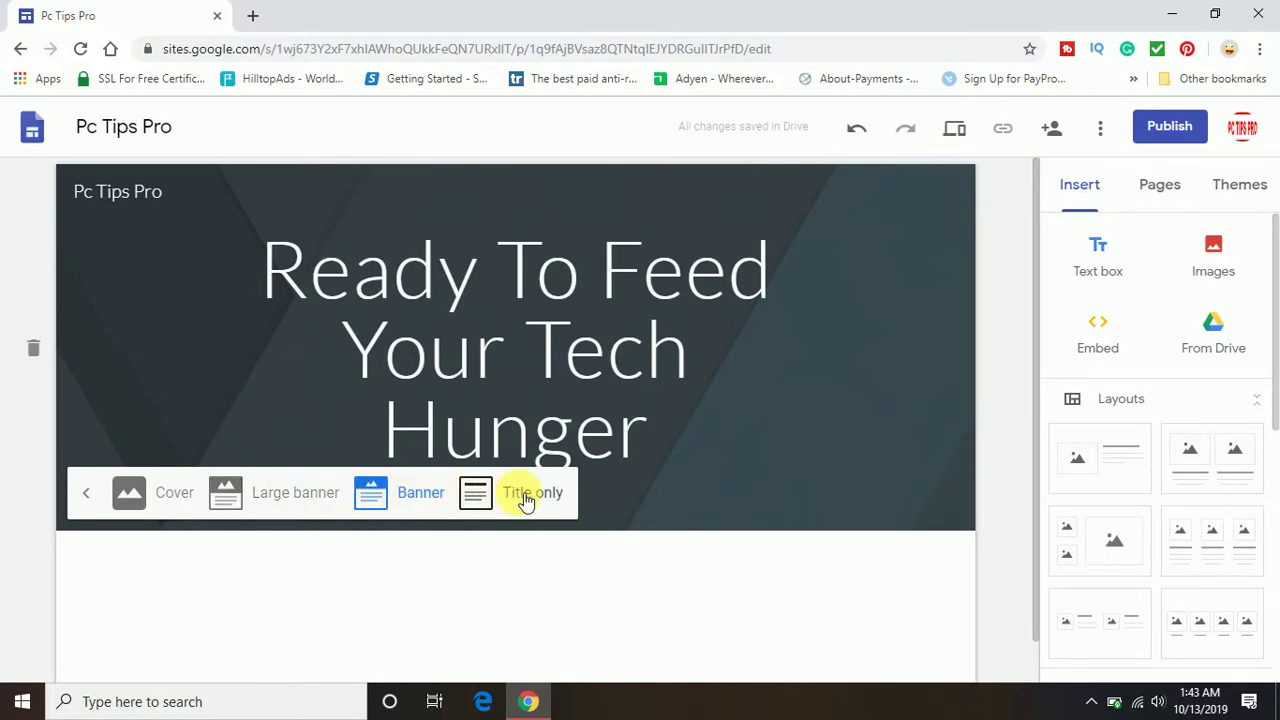
click(87, 492)
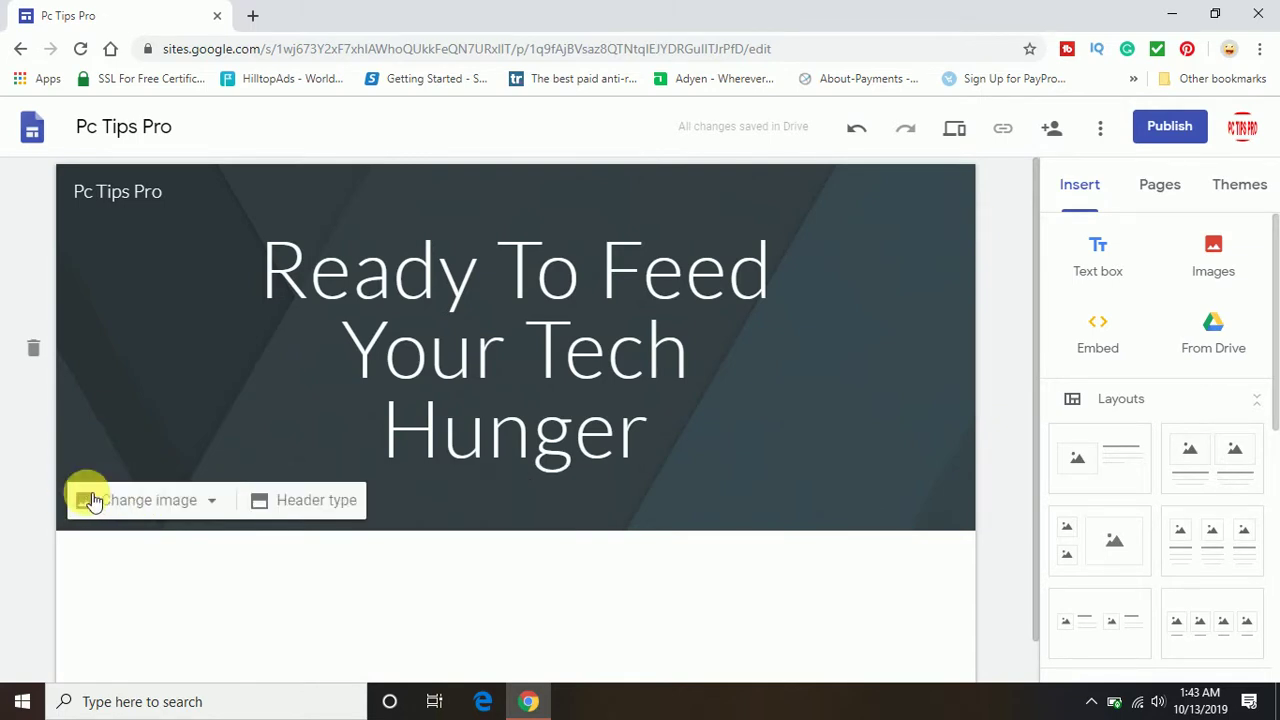
click(155, 503)
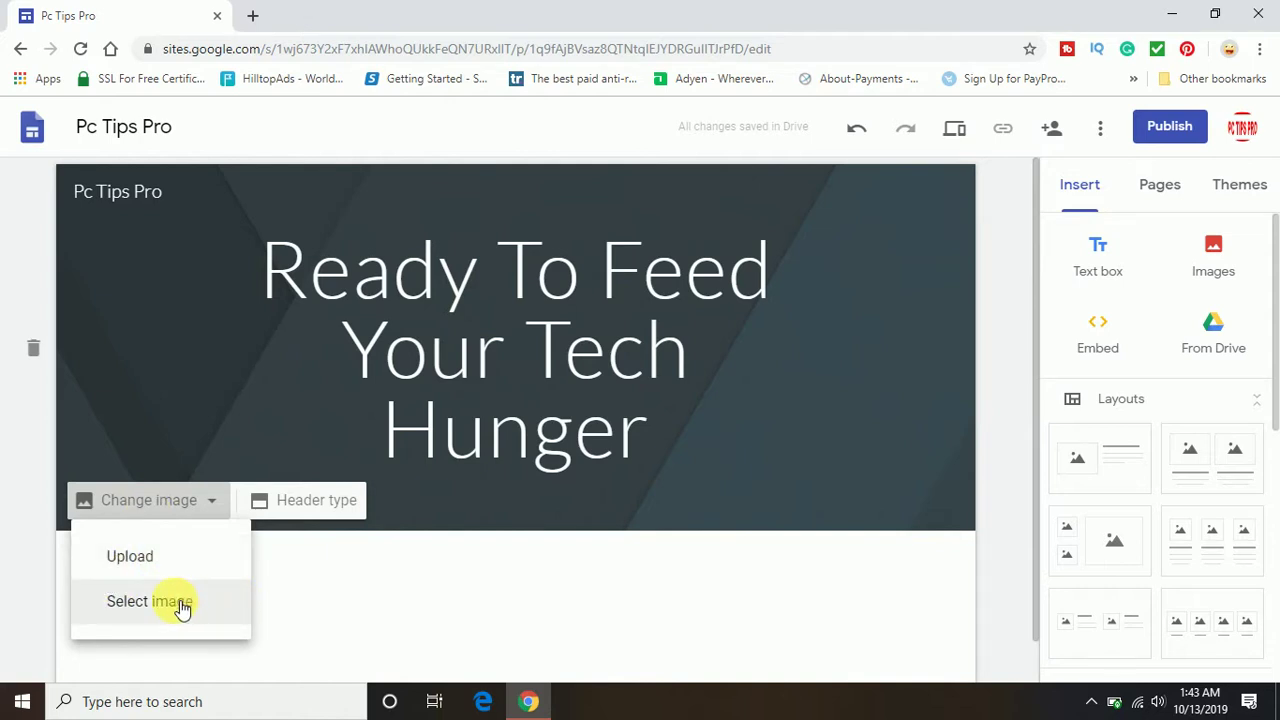
click(459, 571)
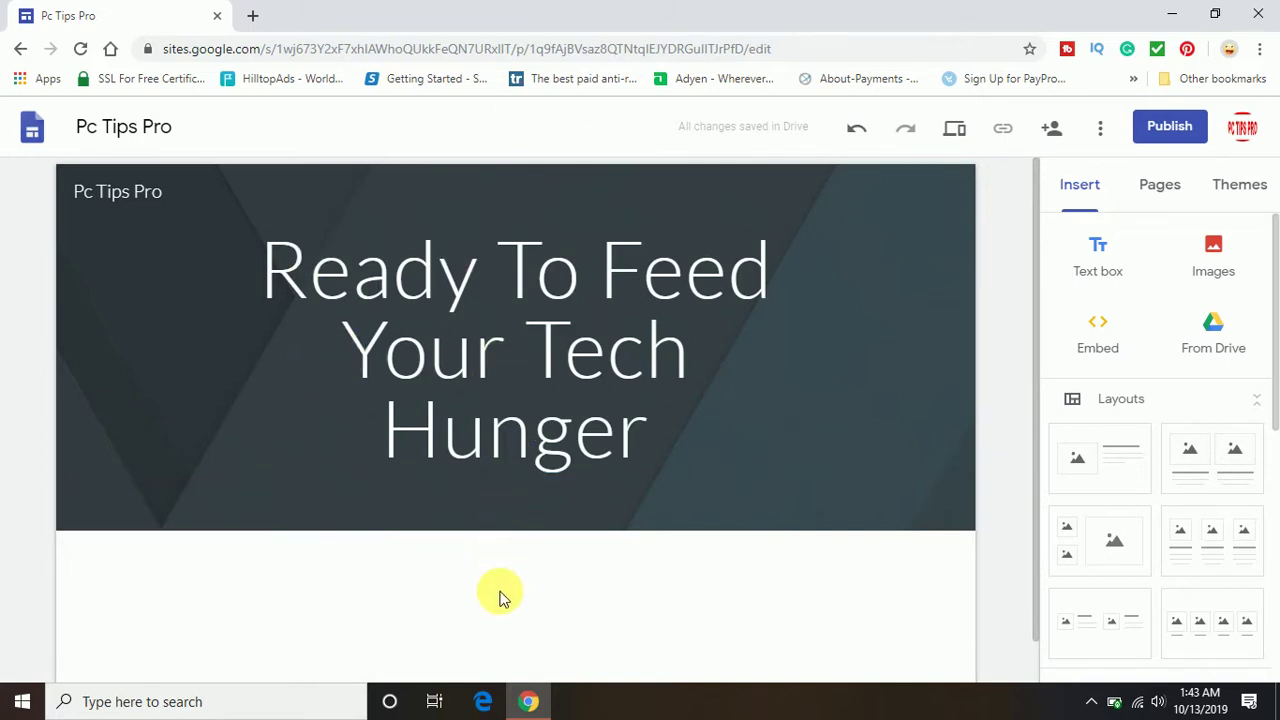
- Add an empty text box to the blank area below the header banner
scroll(500, 597, down, 1)
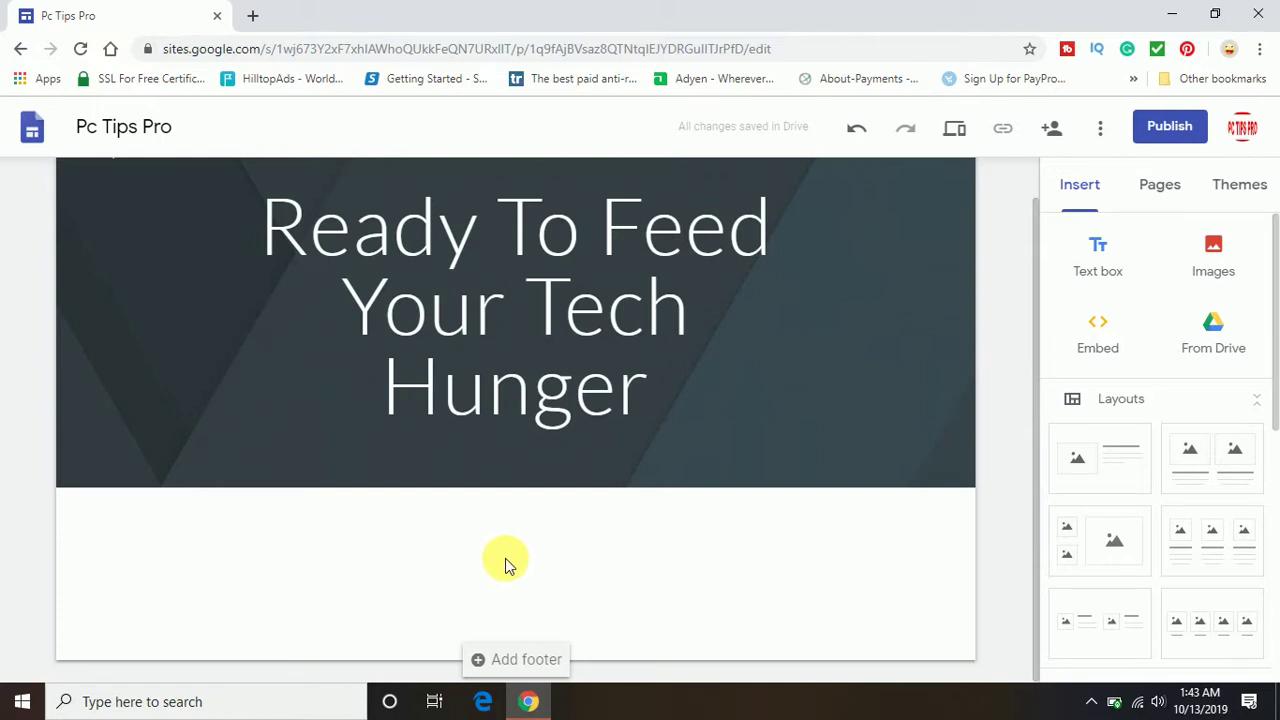
right_click(505, 562)
click(415, 560)
double_click(548, 558)
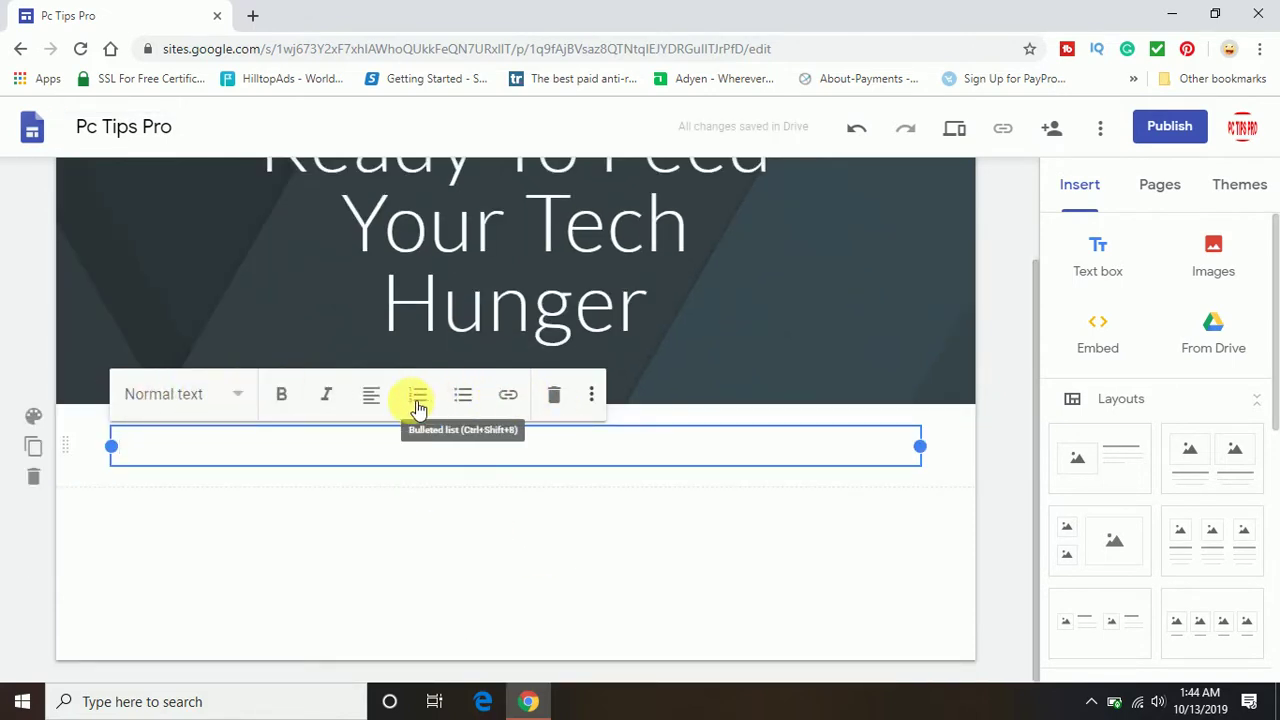
- Set the text box to the Sub-heading style with centre alignment and enter "WELCOME TO PC TIPS PRO"
click(203, 407)
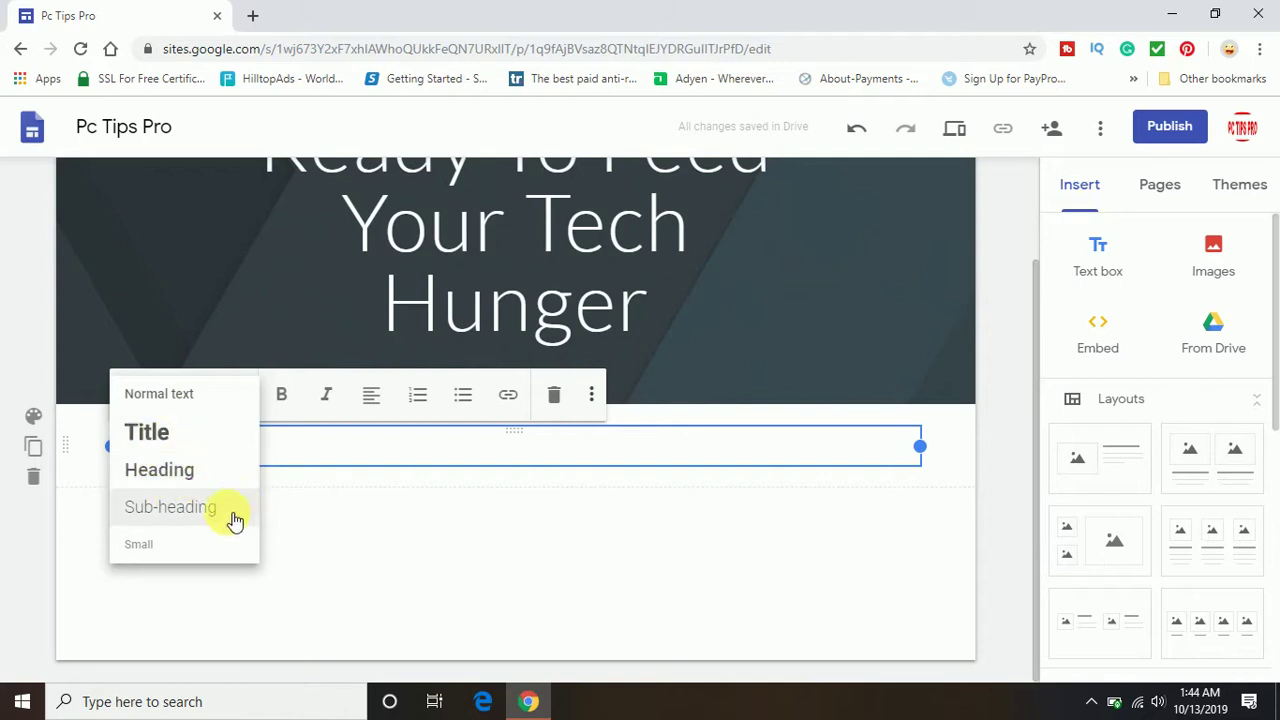
click(168, 518)
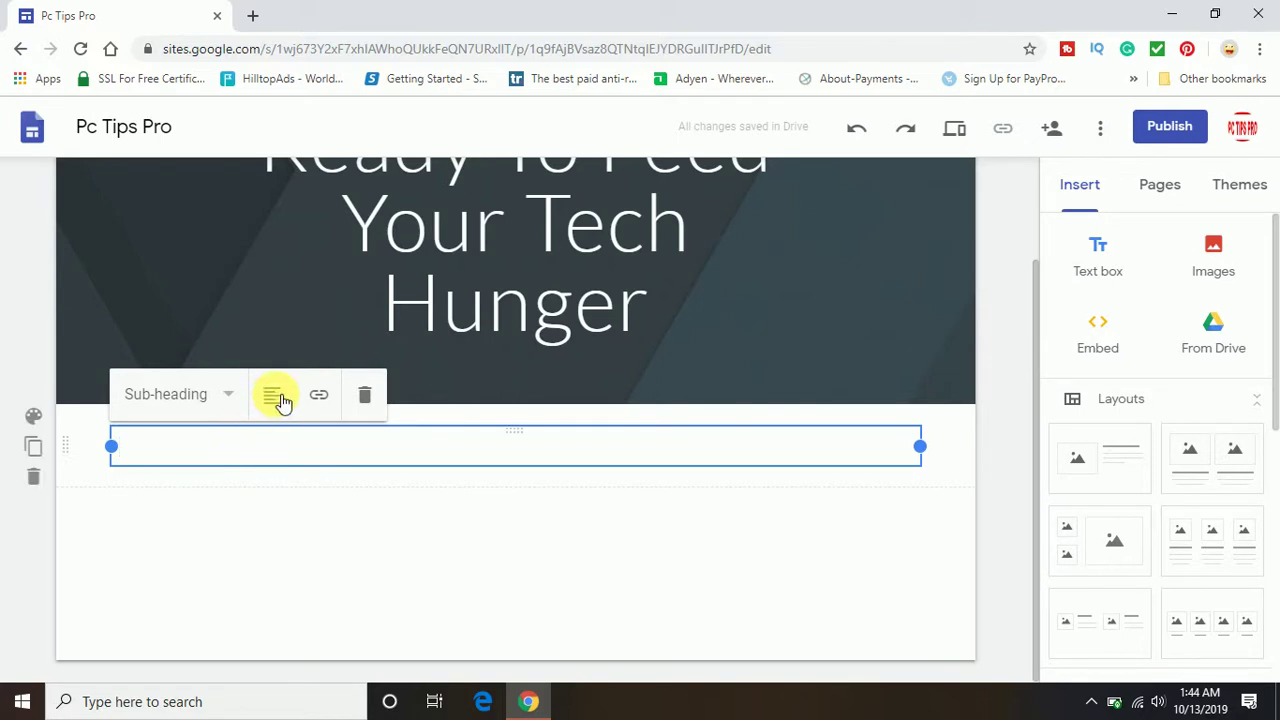
click(275, 396)
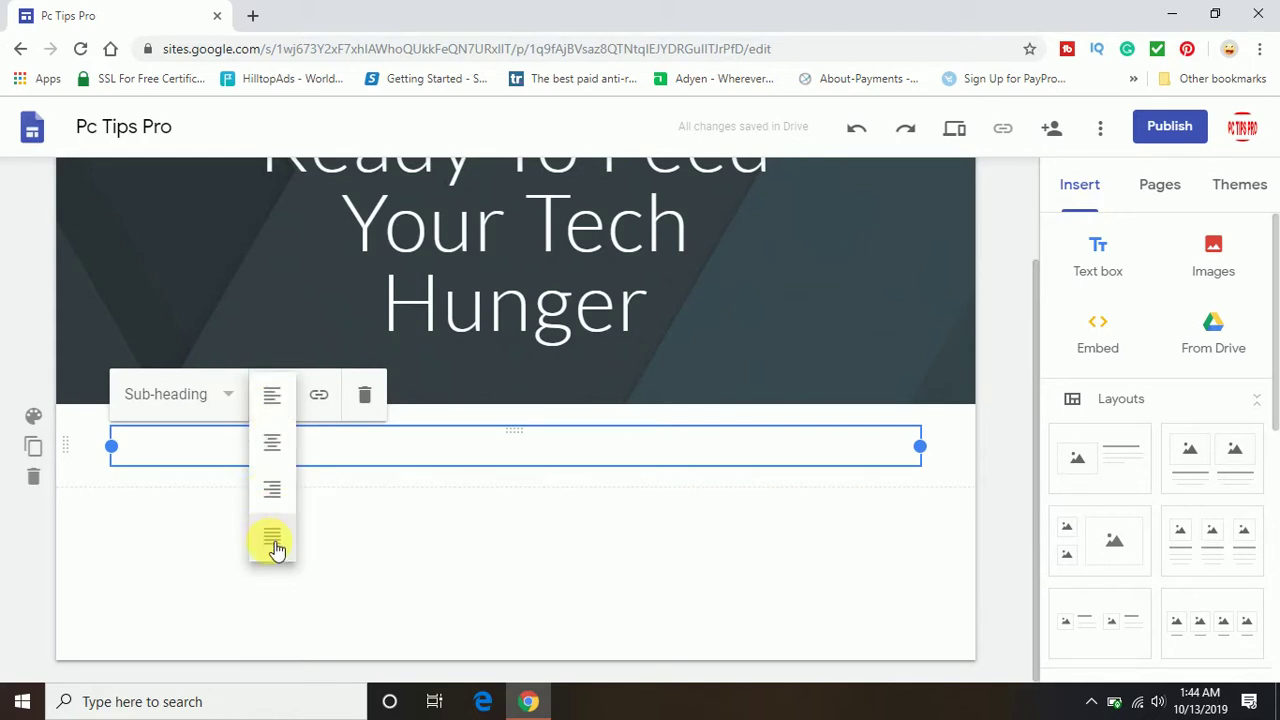
click(275, 442)
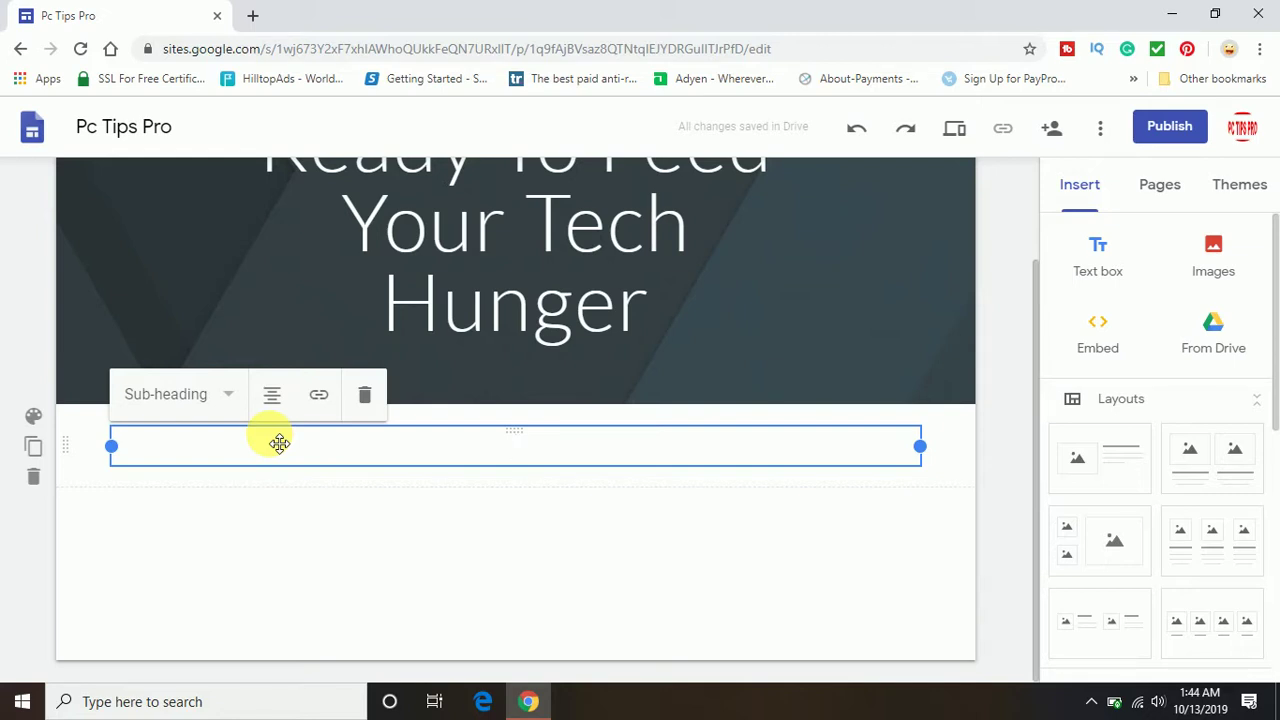
text(EWLCOME TO PC TIPS PRO)
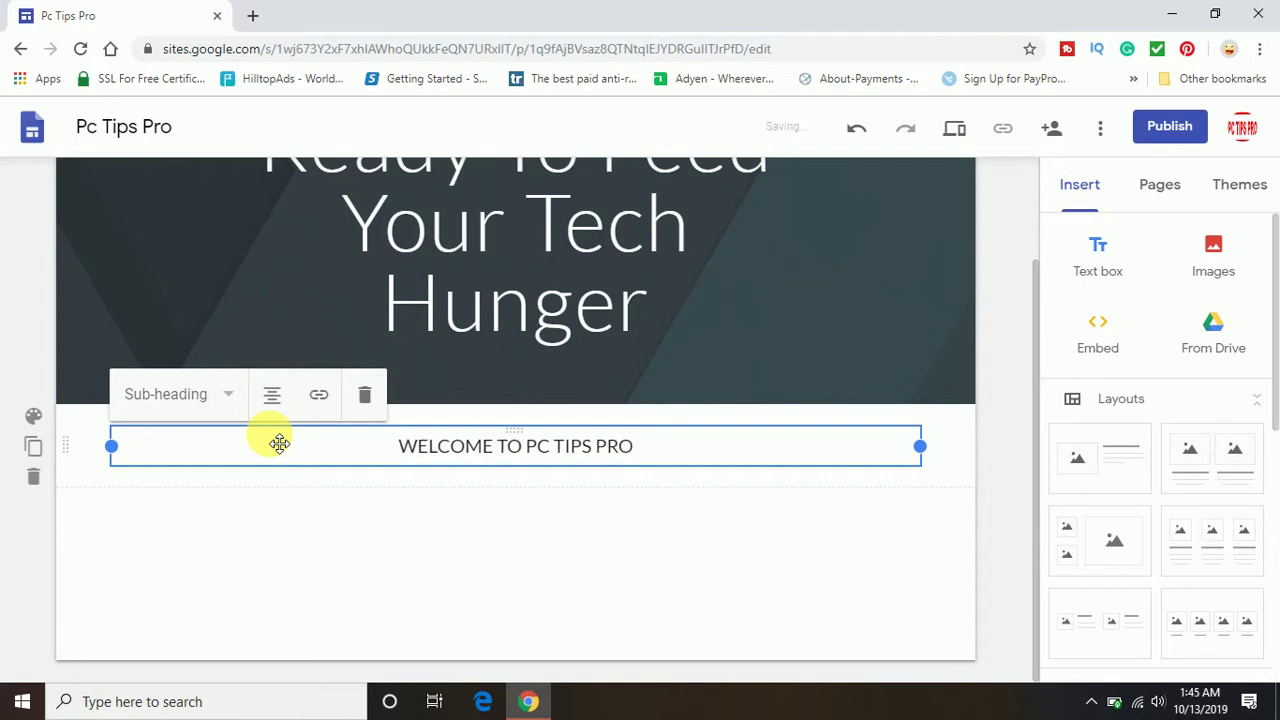
click(371, 505)
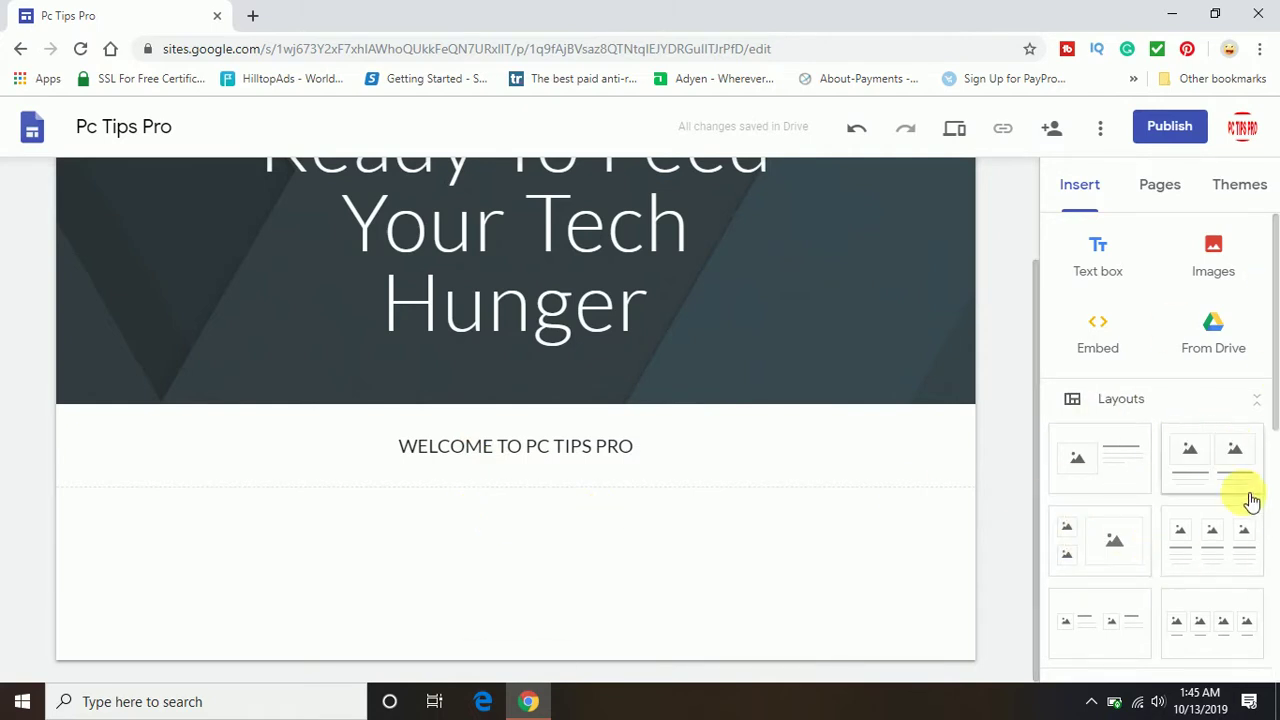
- Insert a layout with one image beside text, followed by a layout with two images above captions
mouse_move(1277, 330)
mouse_down()
mouse_move(1267, 418)
mouse_move(1277, 345)
mouse_up()
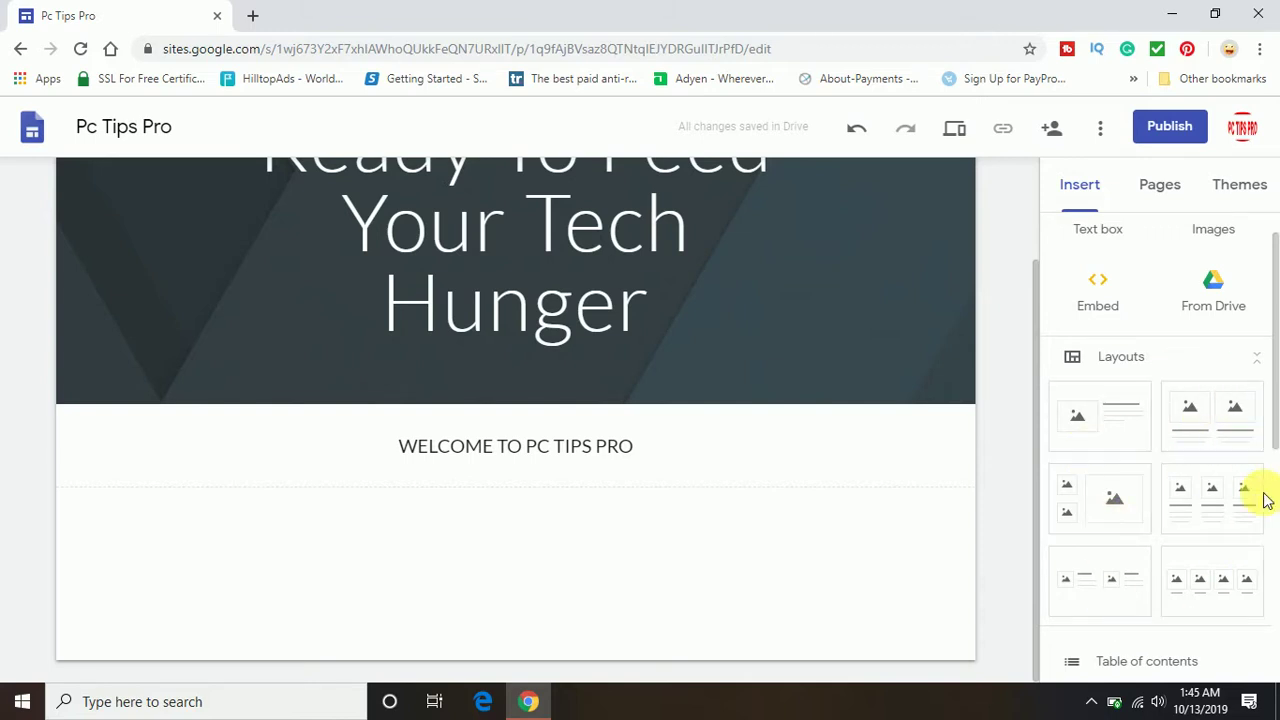
click(1100, 422)
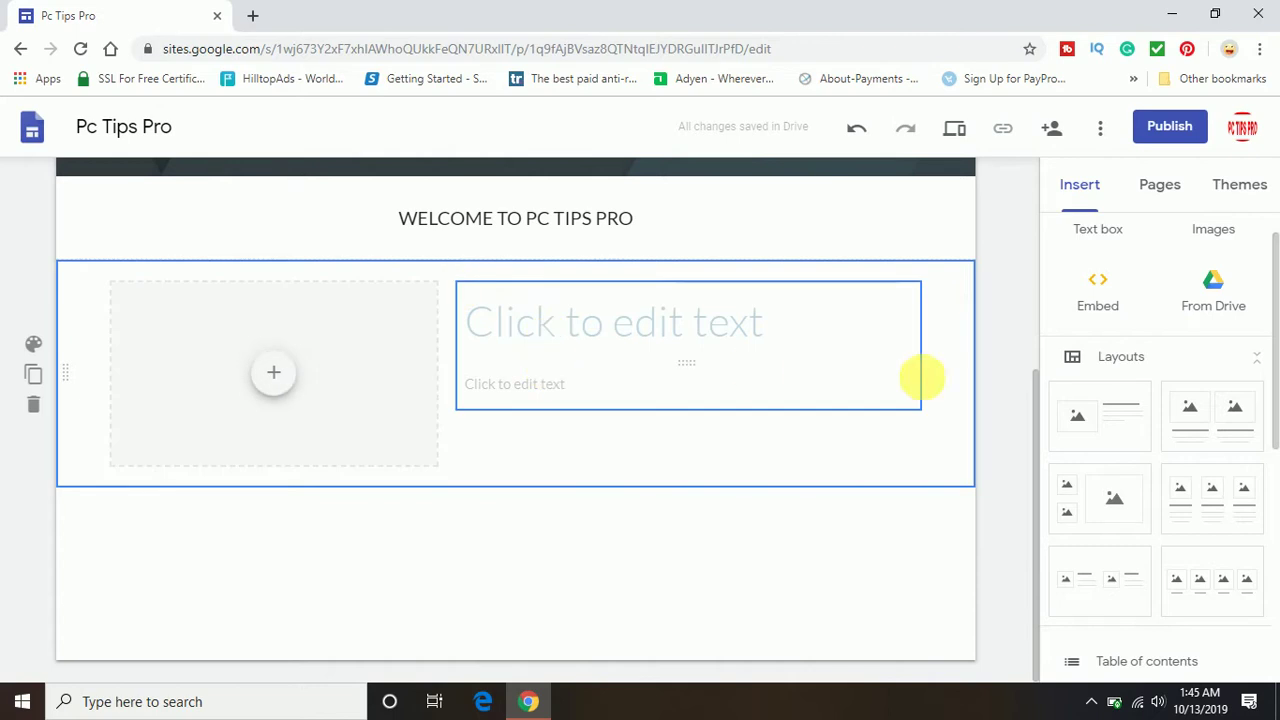
click(1207, 438)
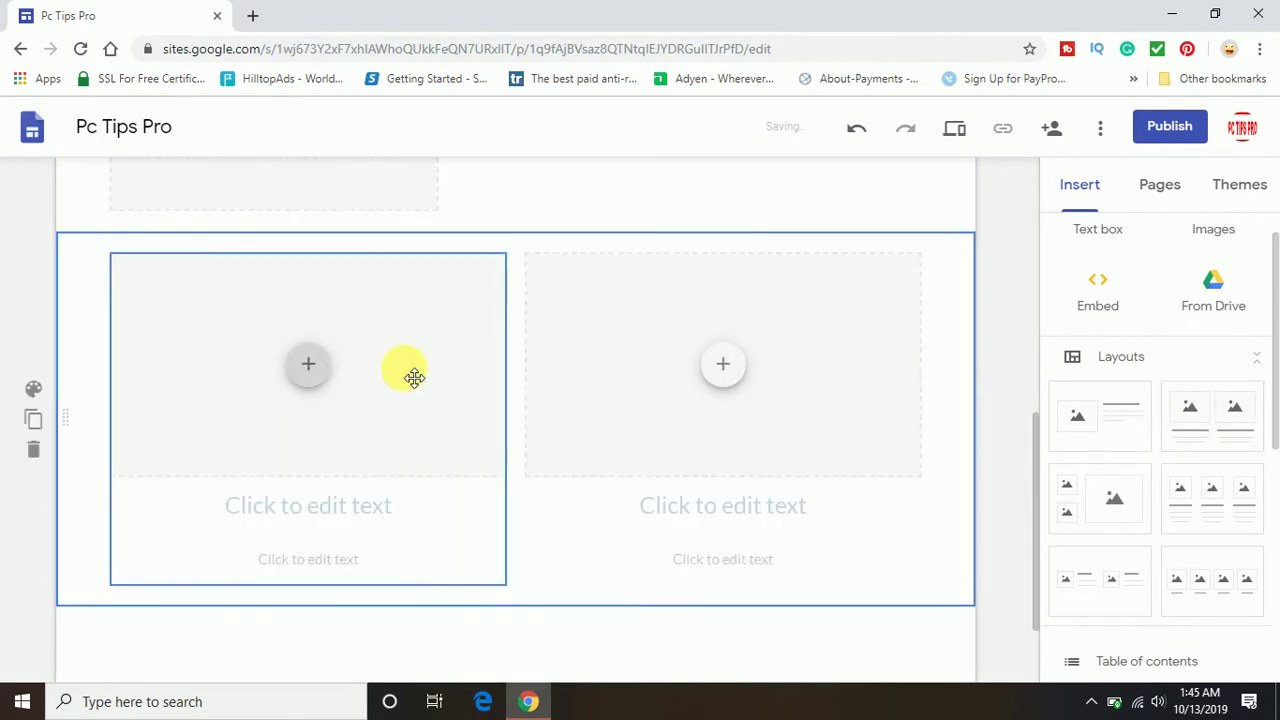
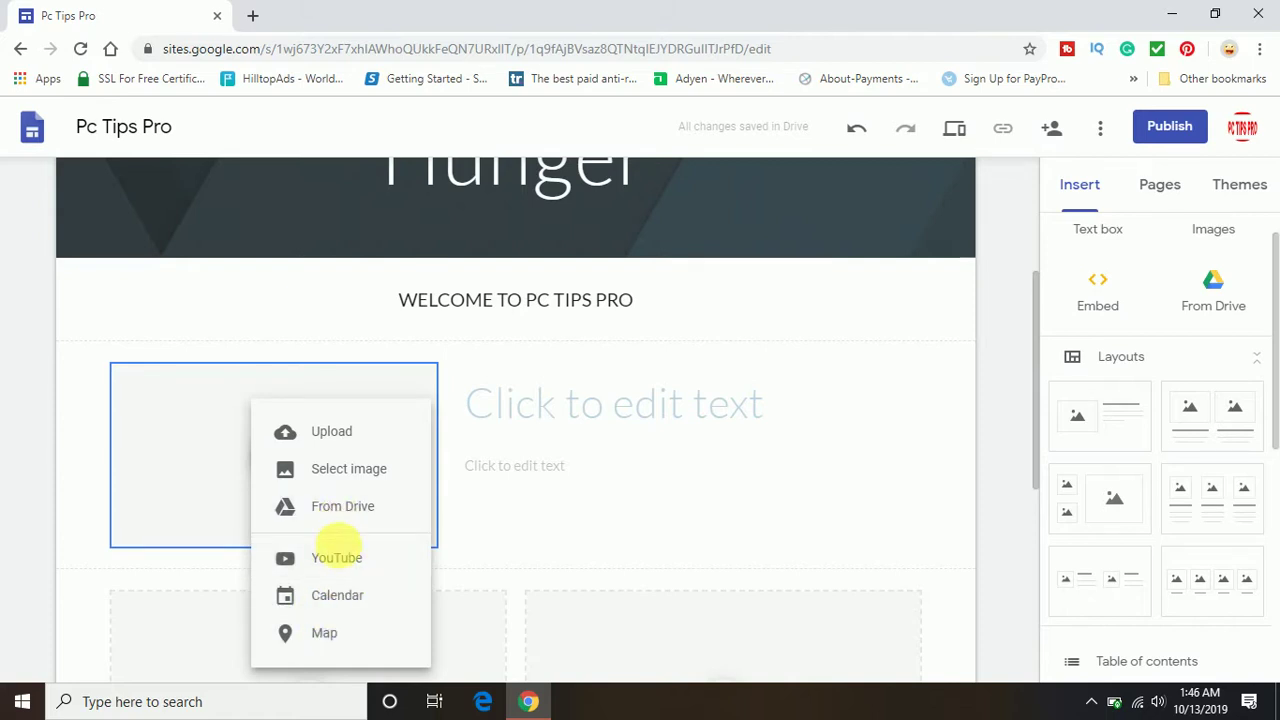
- Search YouTube for "how to find gmail creation date" and insert "How To Find the Creation Date of Gmail Account" into the first layout's image placeholder
click(338, 557)
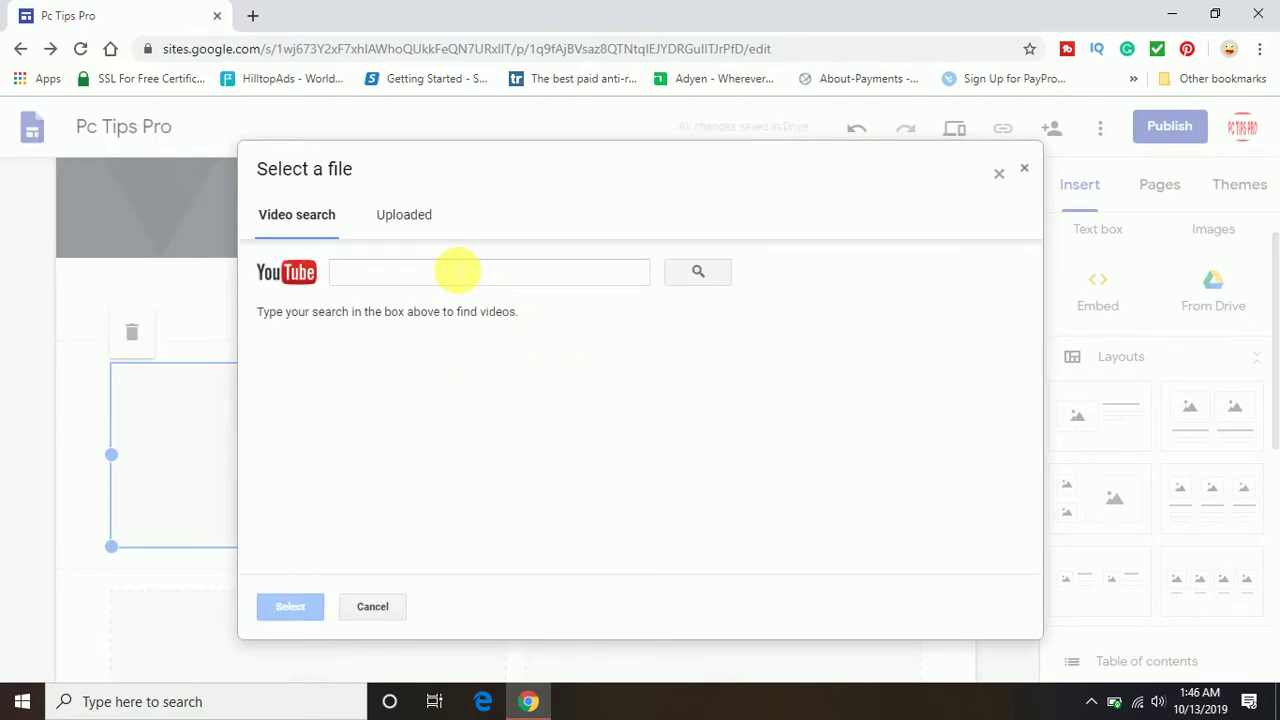
text(how to find gmail creation date)
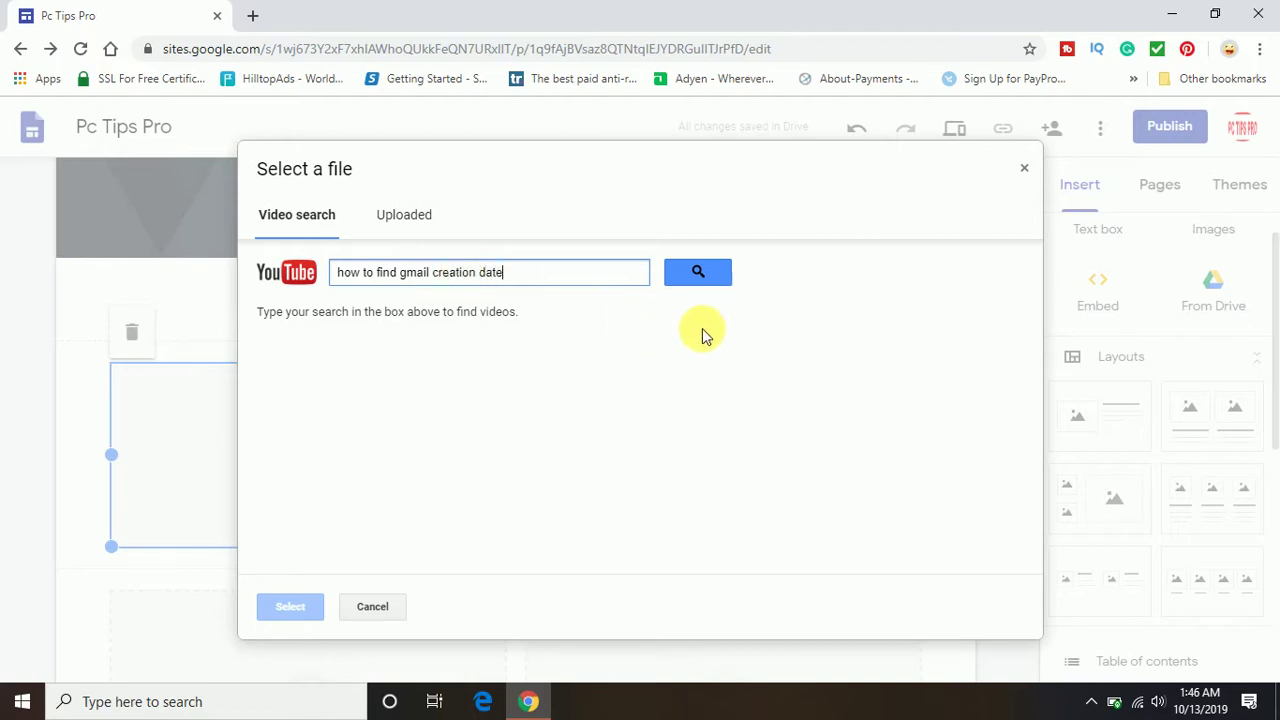
click(700, 274)
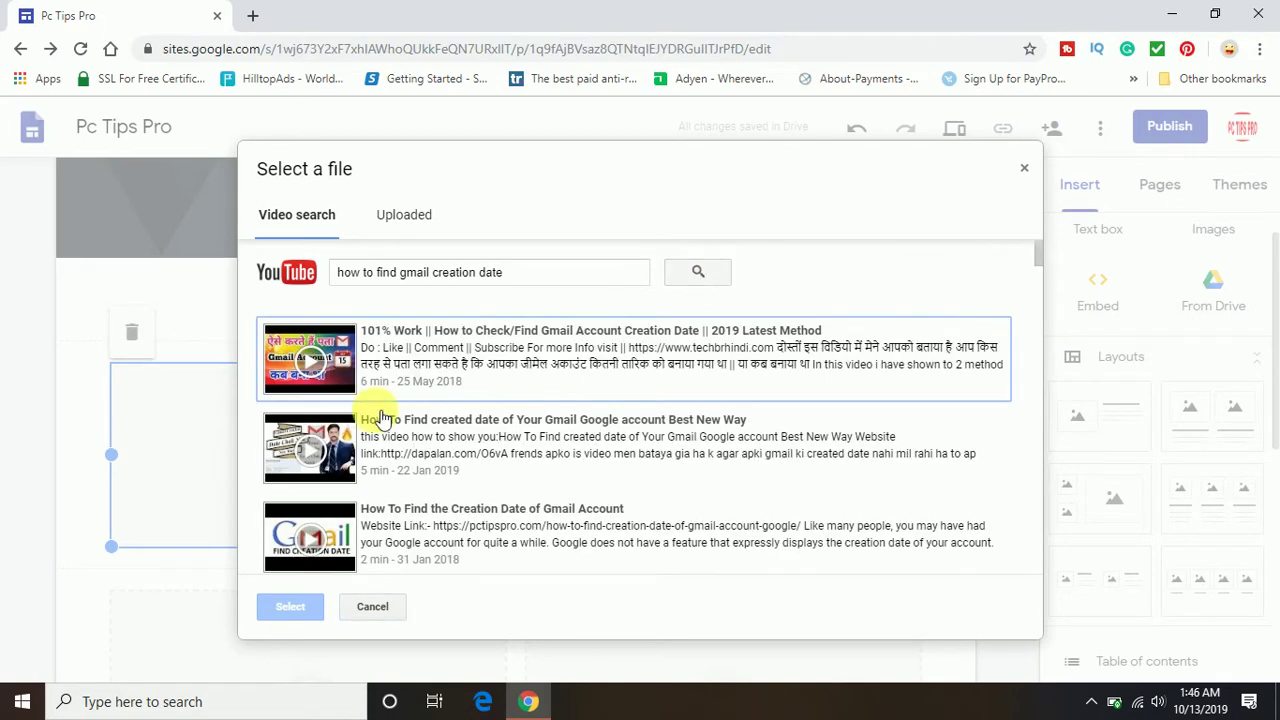
click(400, 553)
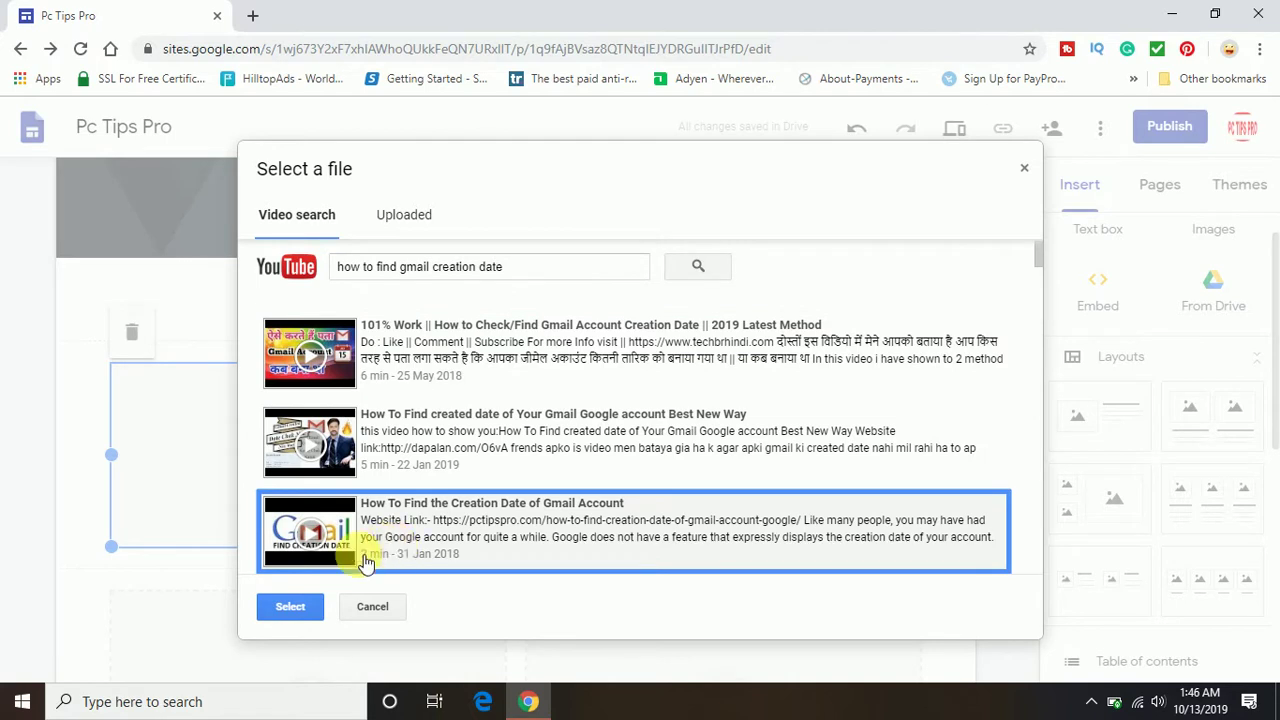
click(287, 607)
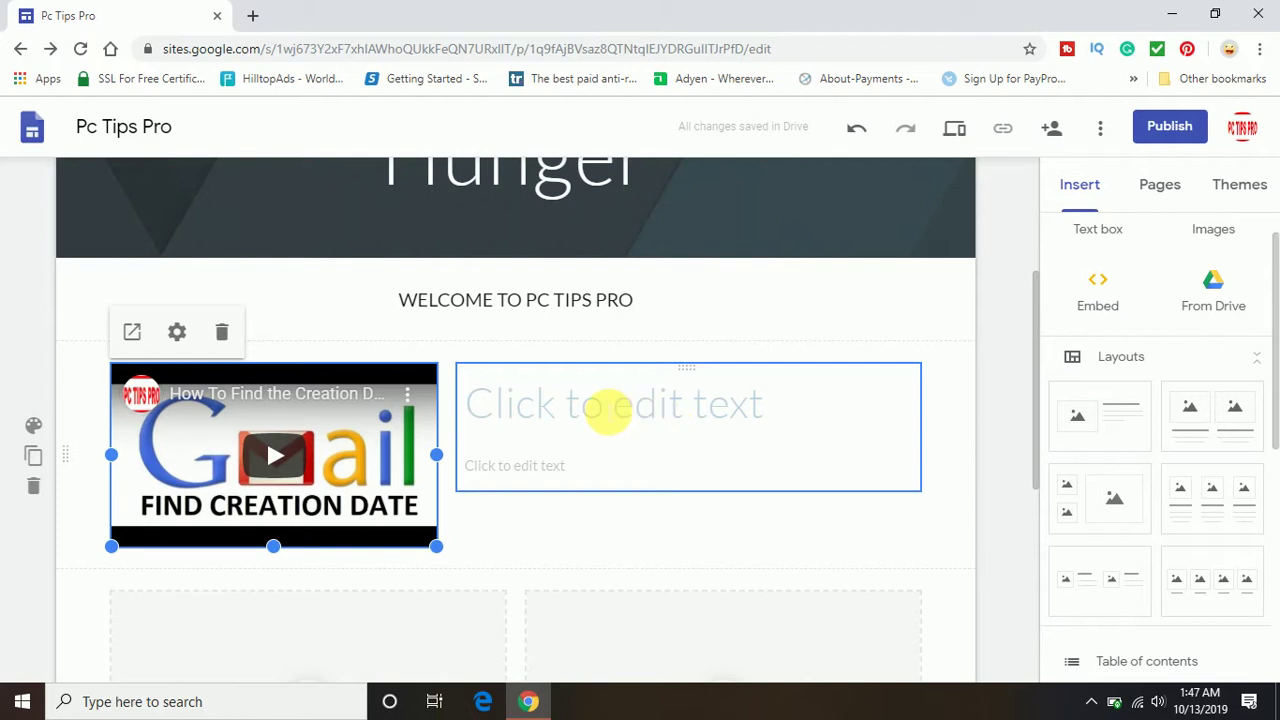
- Enter the title "Pc Tips Pro" and the body text "Find Create date of gmail" beside the embedded Gmail video
click(607, 408)
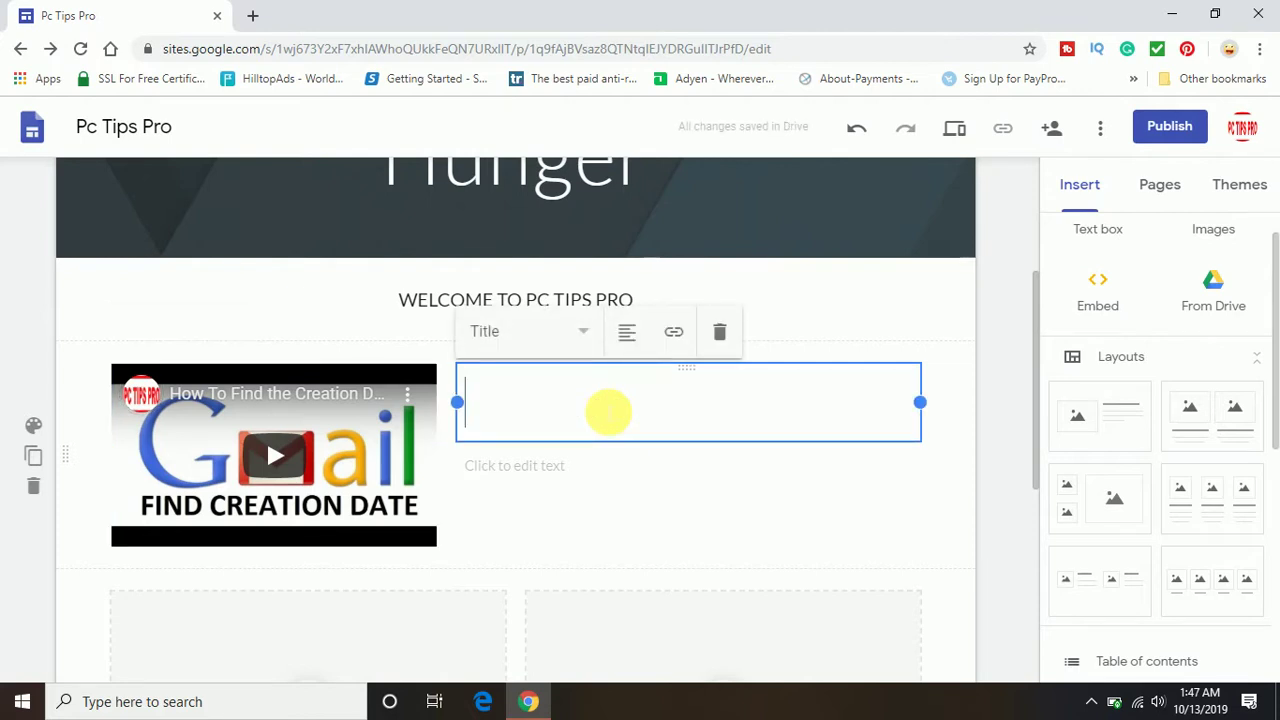
text(Pc T)
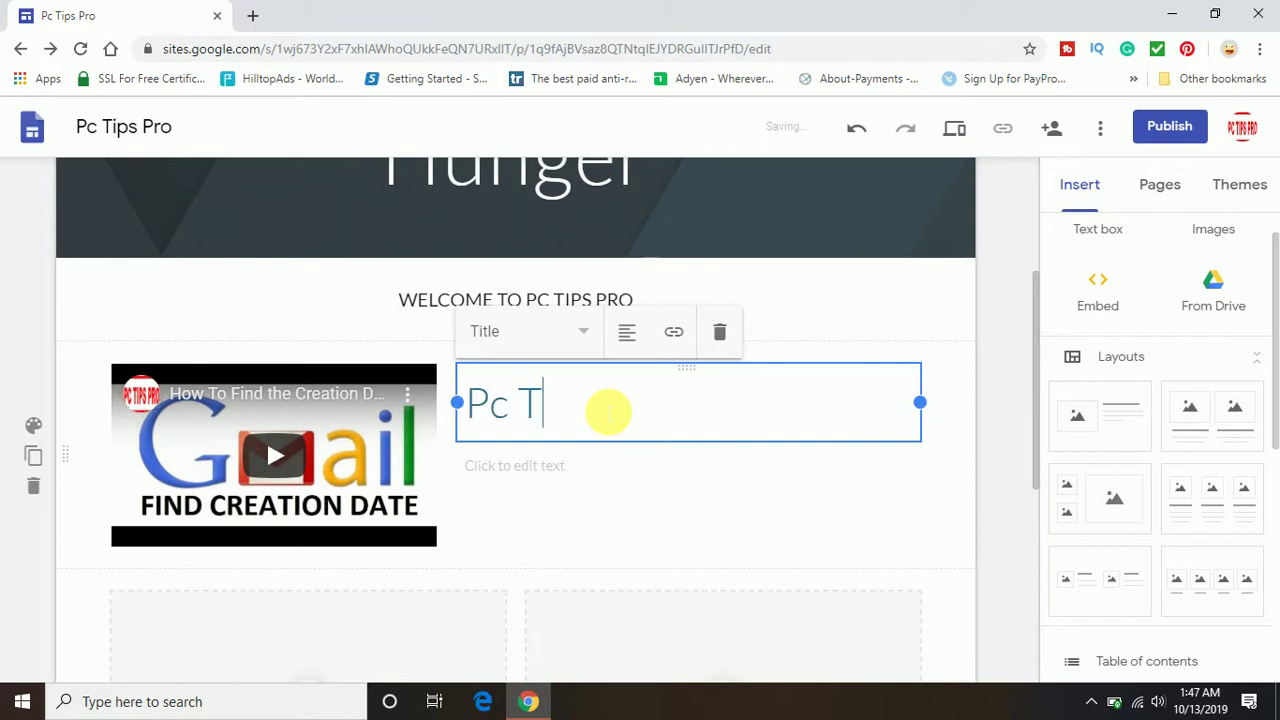
text(ips Pro)
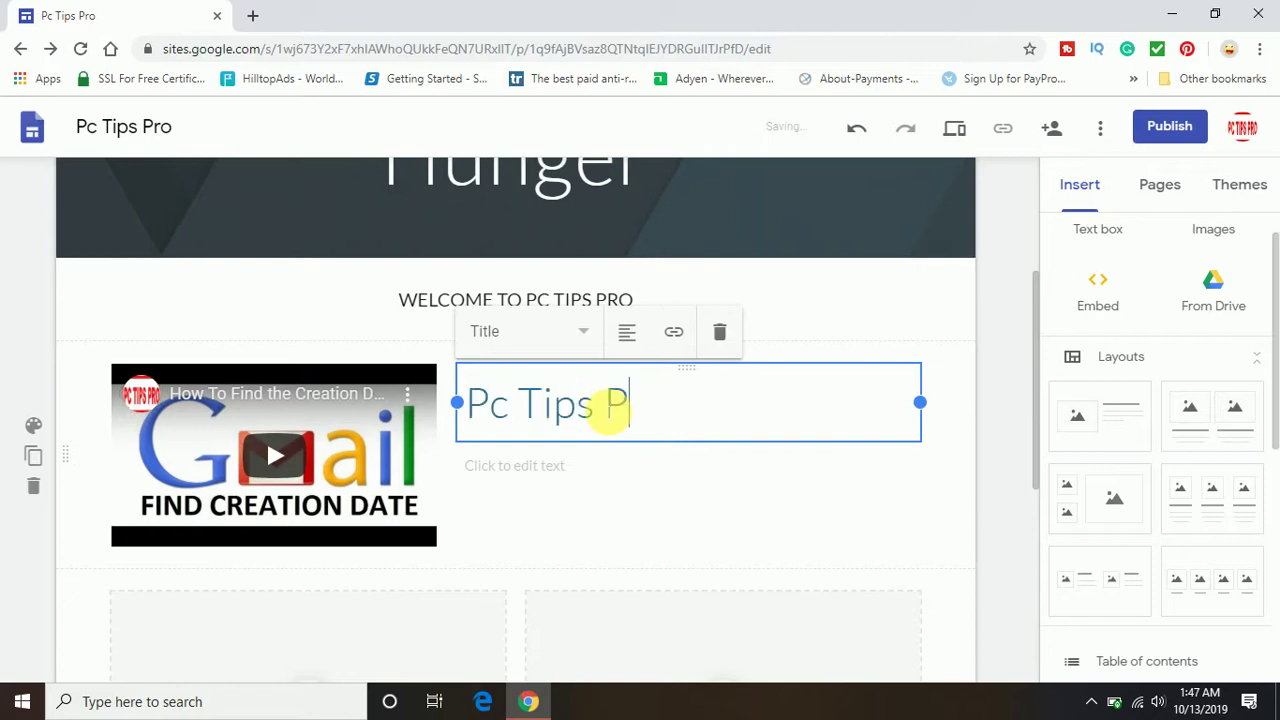
click(585, 488)
click(543, 484)
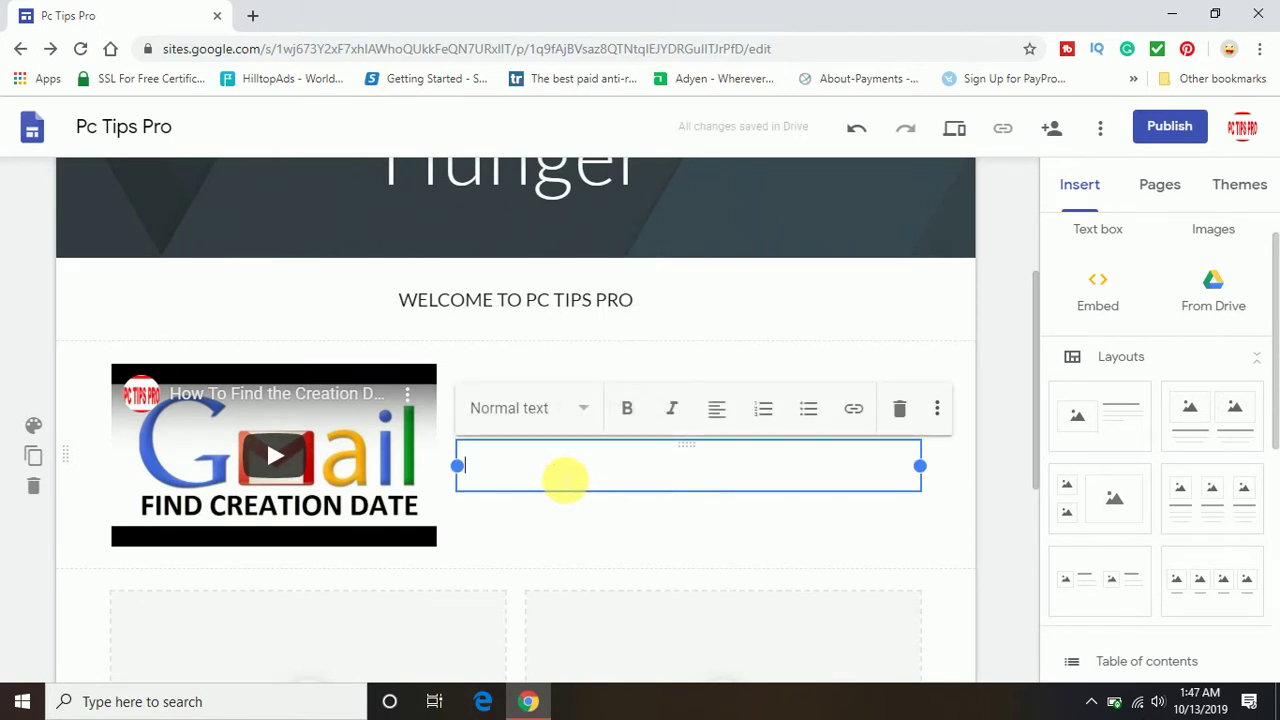
text(Fin)
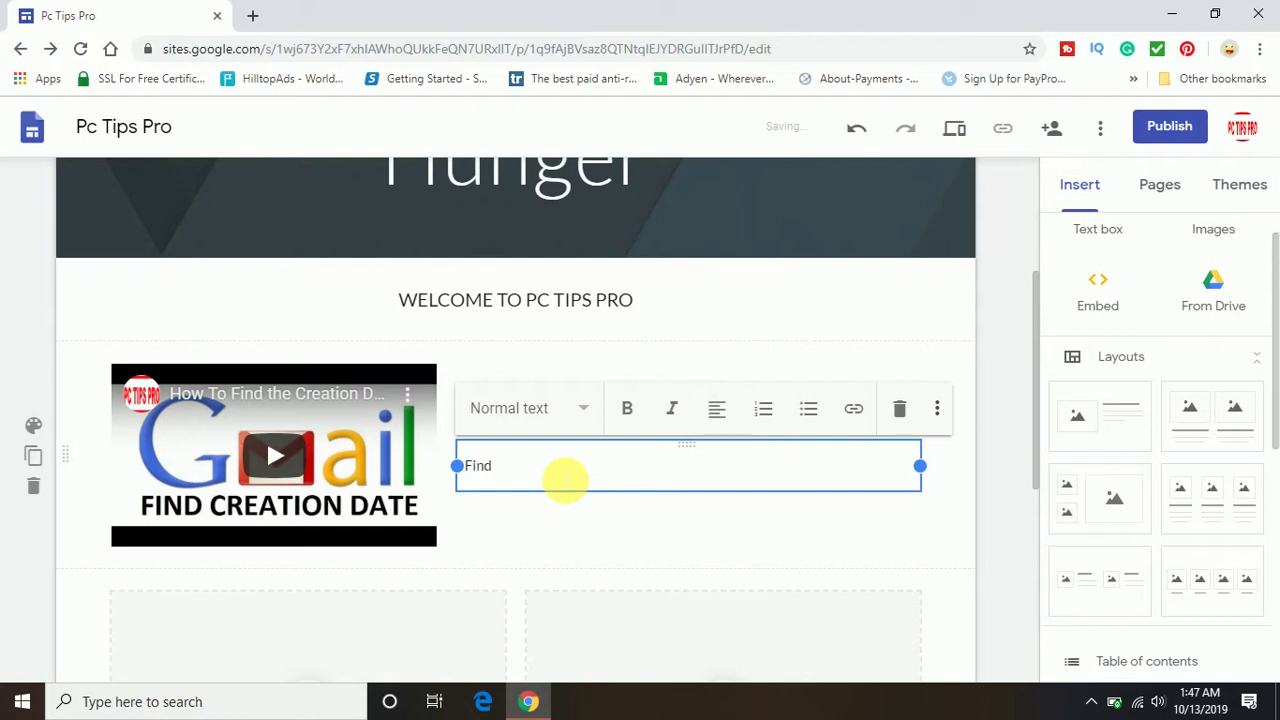
text(d Create date of gmail)
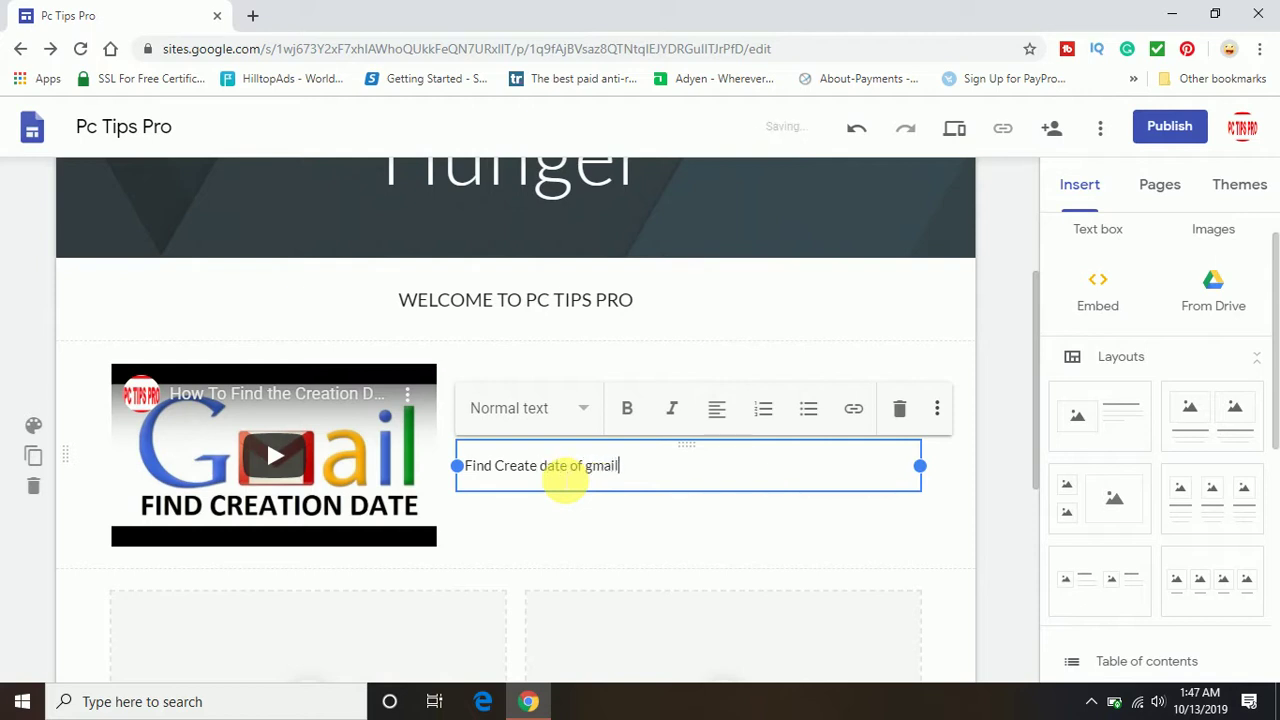
click(993, 521)
- Upload the godaddy-cpanel-explained image from the Desktop into the first placeholder of the two-image layout
scroll(995, 521, down, 3)
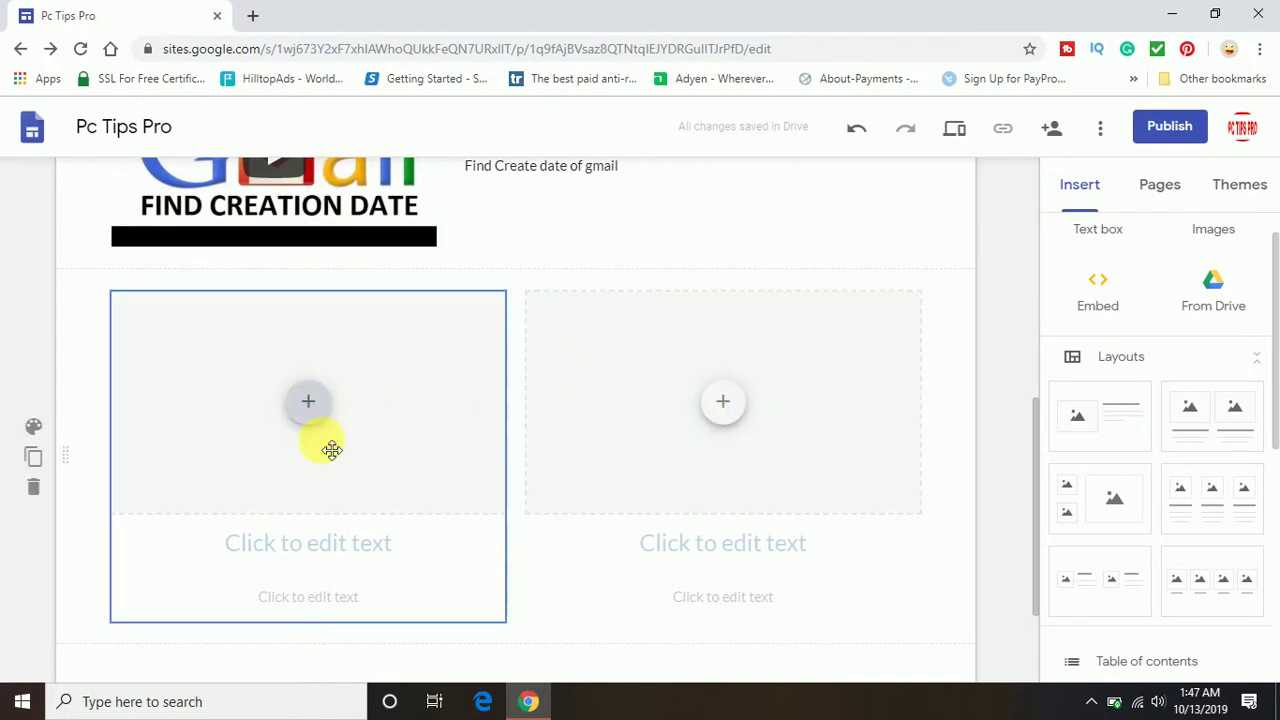
click(307, 422)
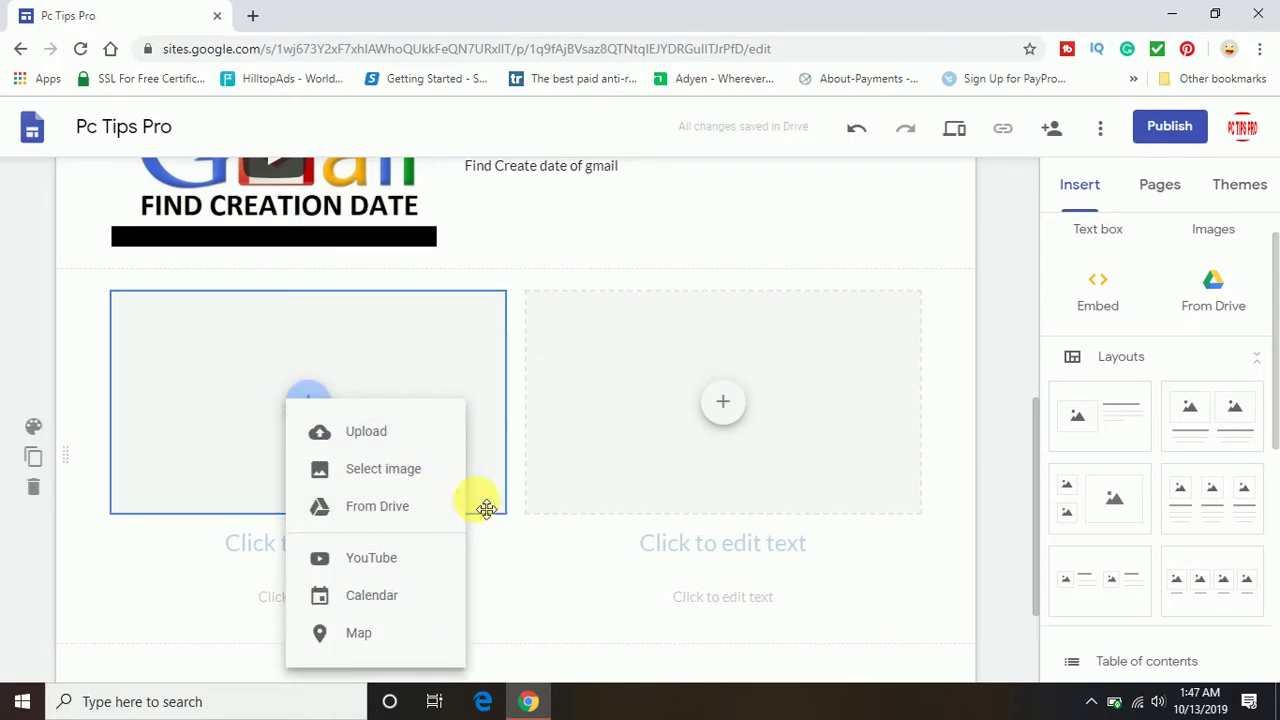
click(368, 433)
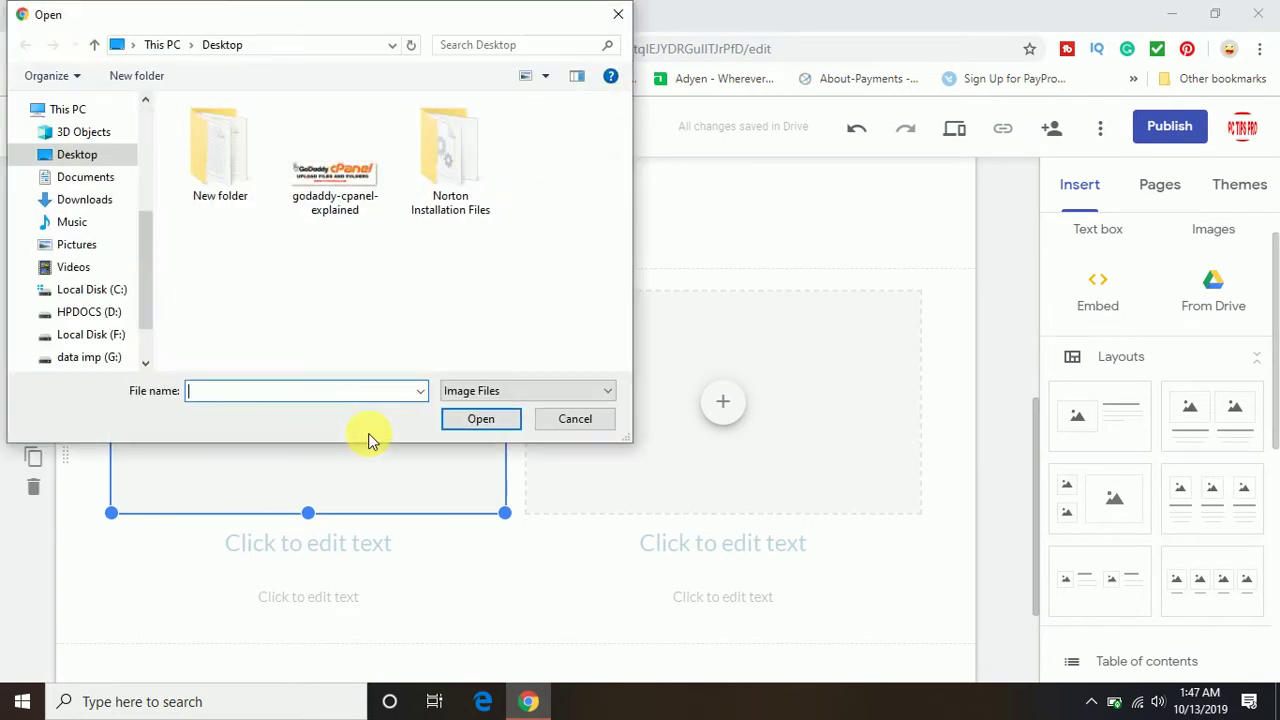
click(325, 188)
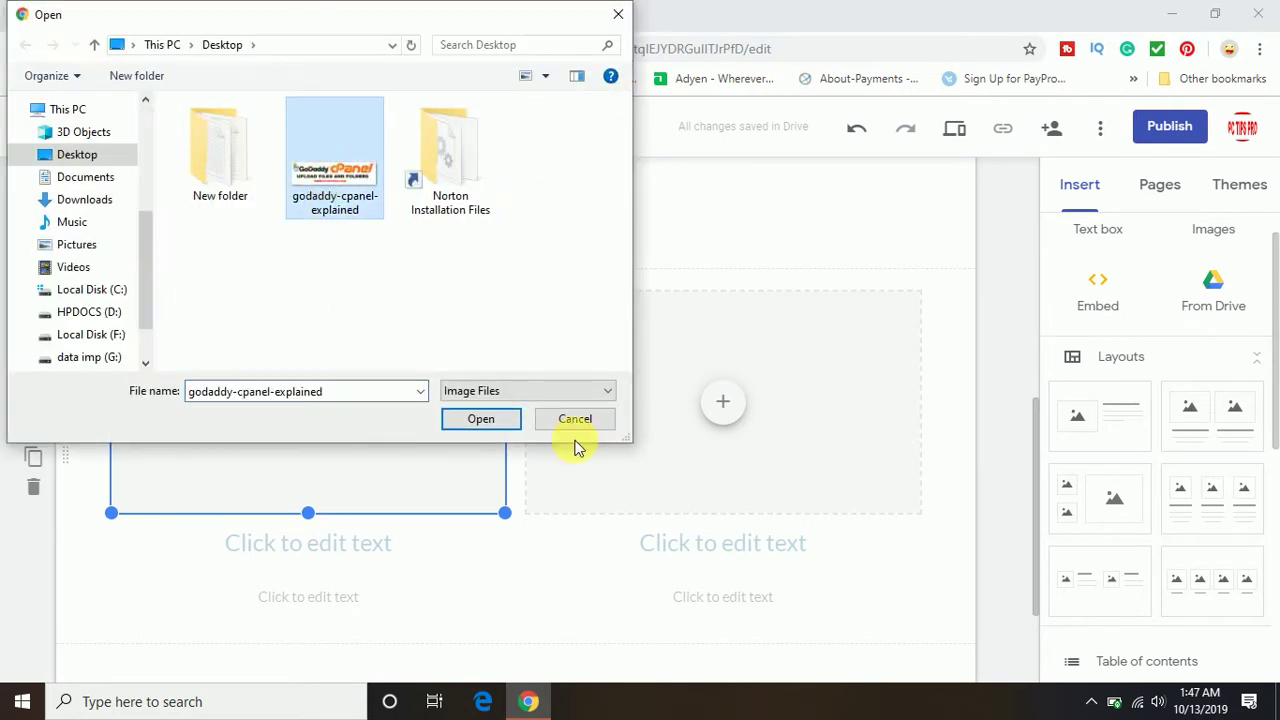
click(474, 419)
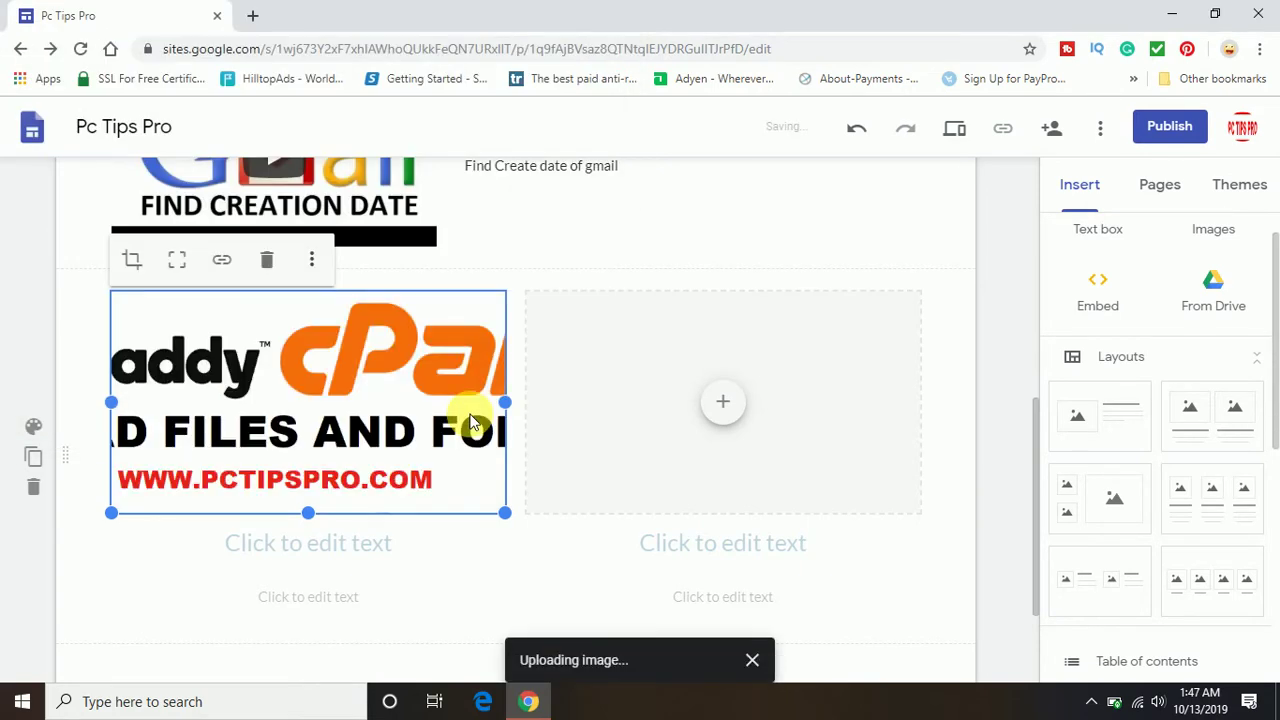
- Upload the same godaddy-cpanel-explained image into the second placeholder of the two-image layout
click(729, 402)
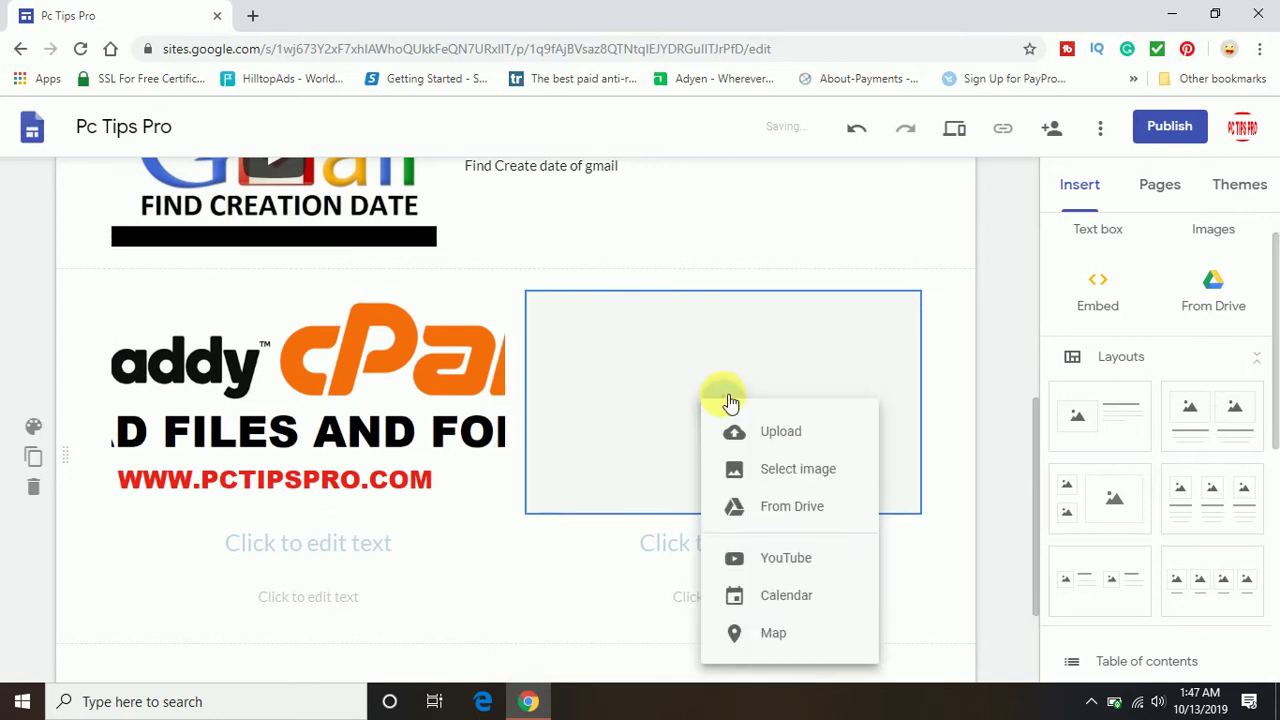
click(768, 431)
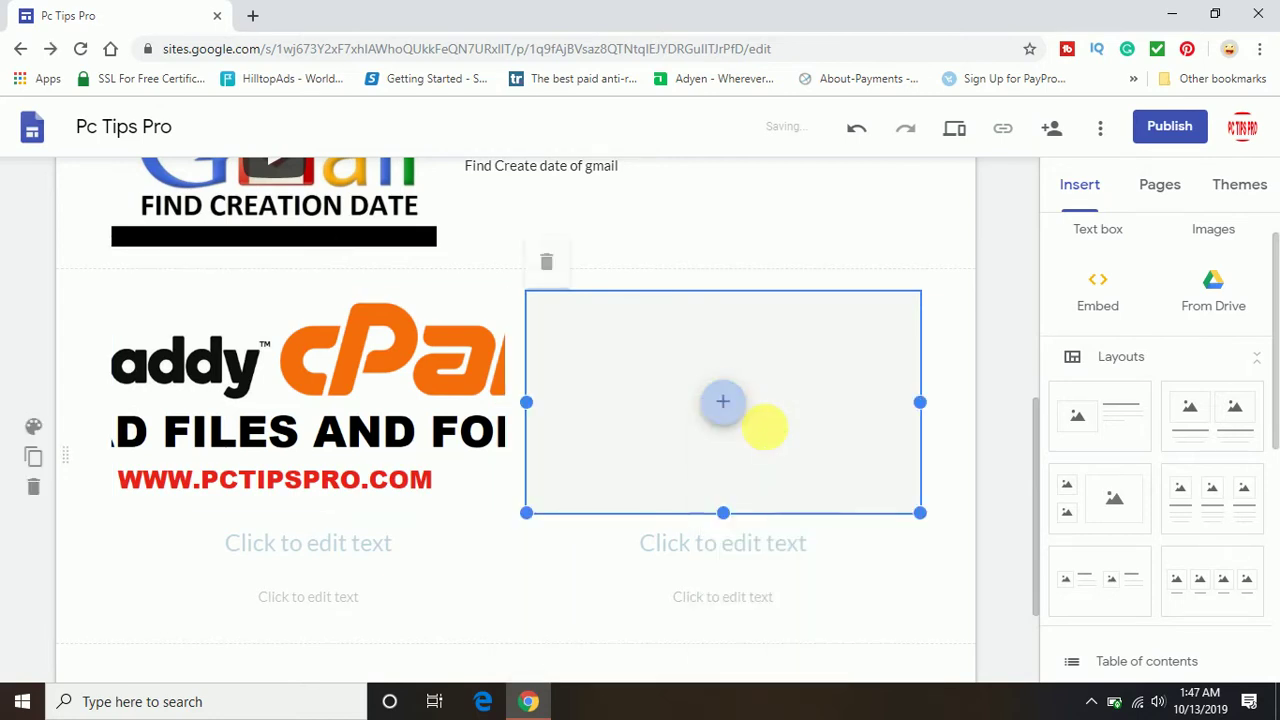
click(335, 162)
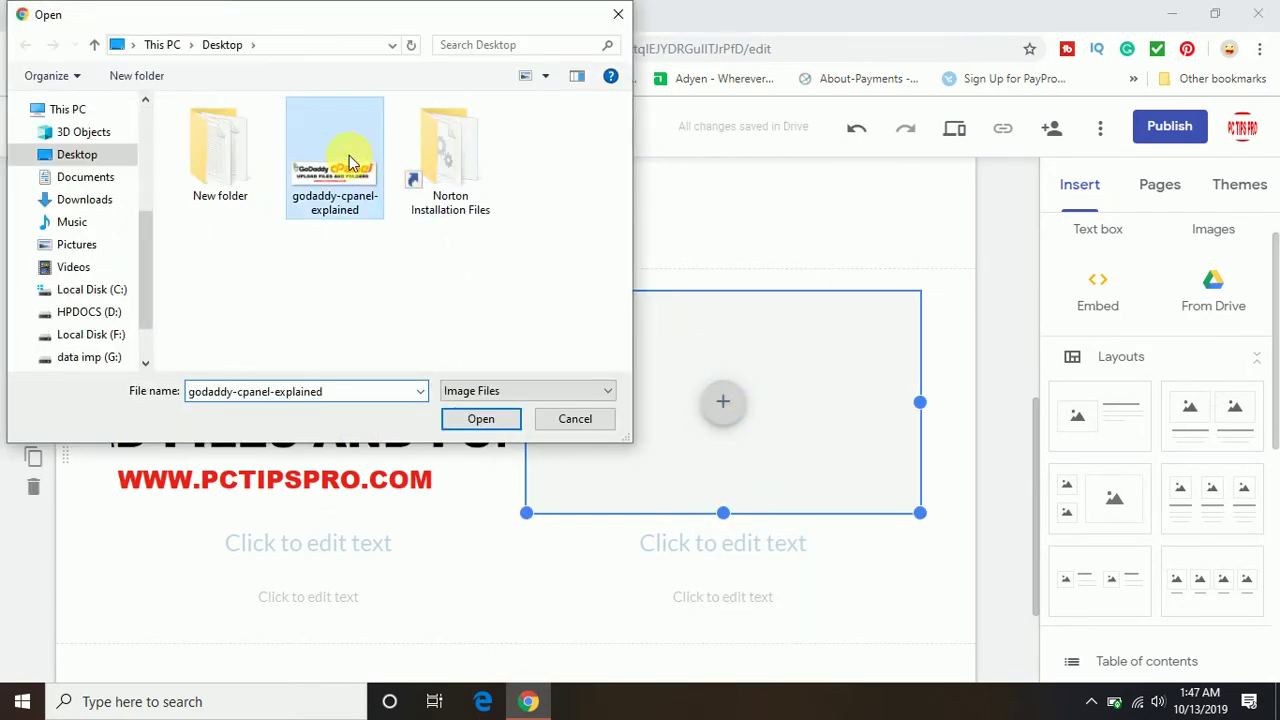
click(477, 418)
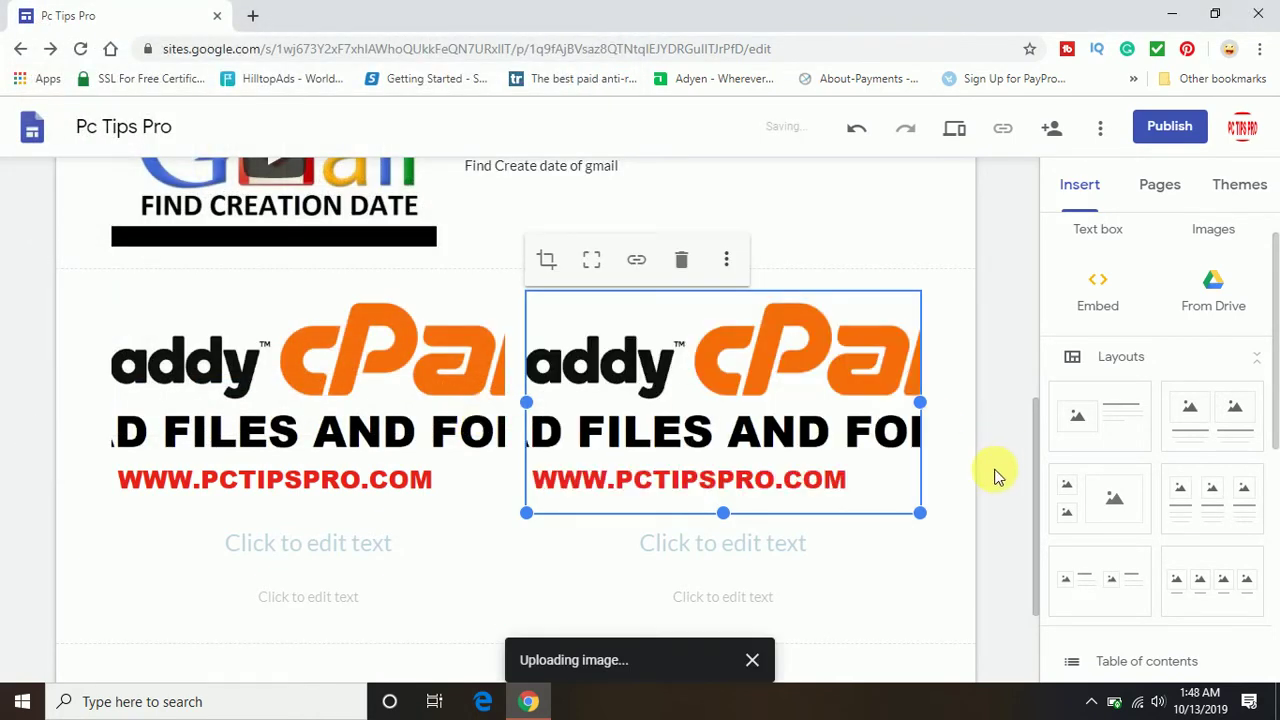
- Caption the first cPanel image with the heading "Hi" and the text "This is demo"
scroll(995, 477, down, 3)
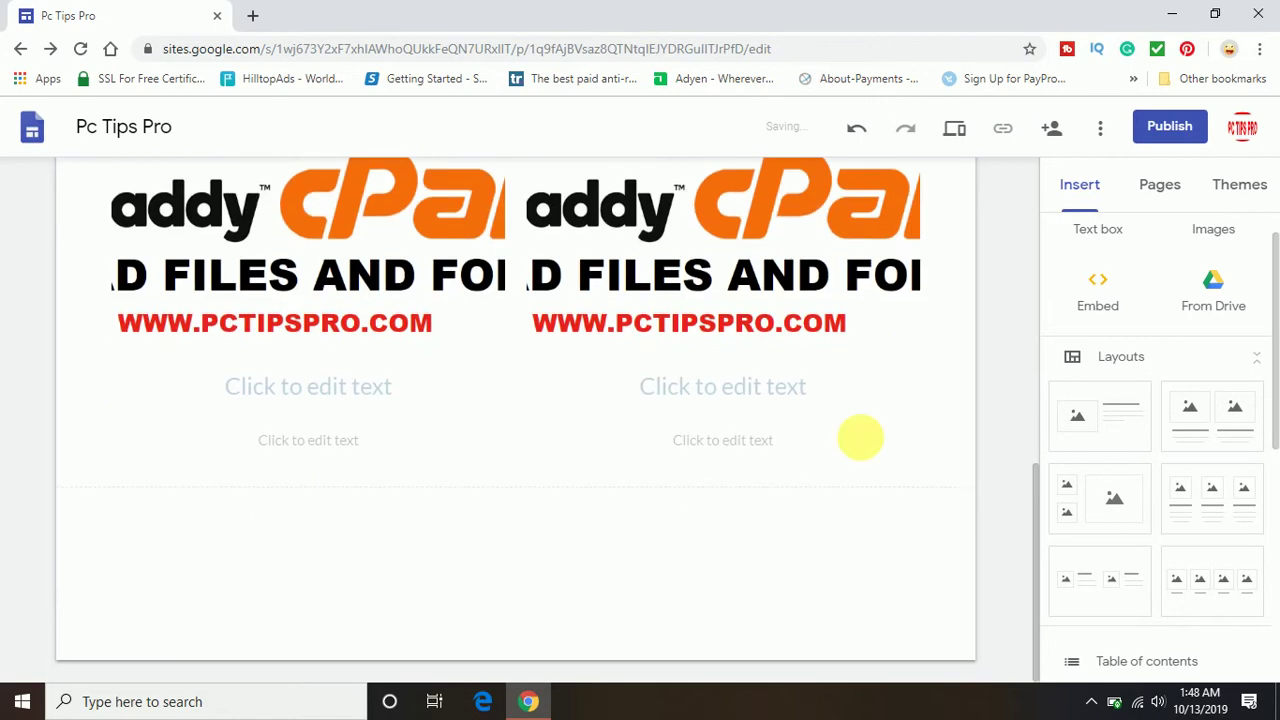
click(337, 390)
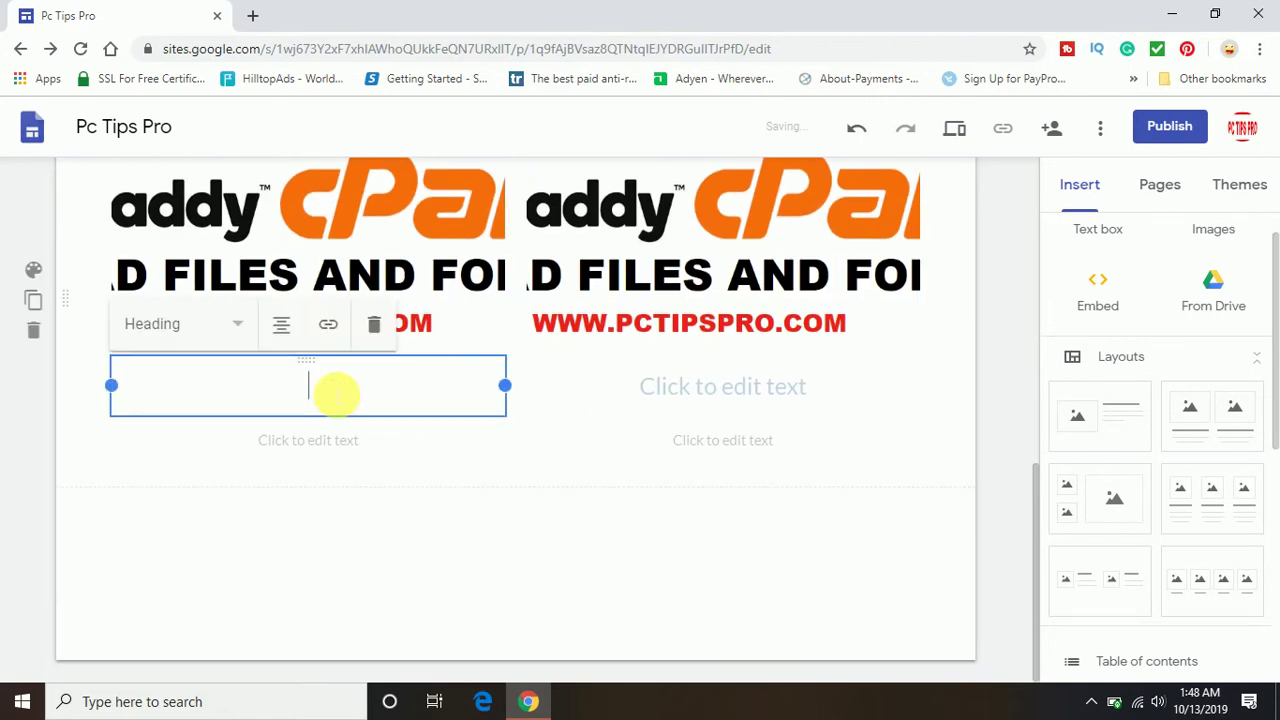
text(Hi)
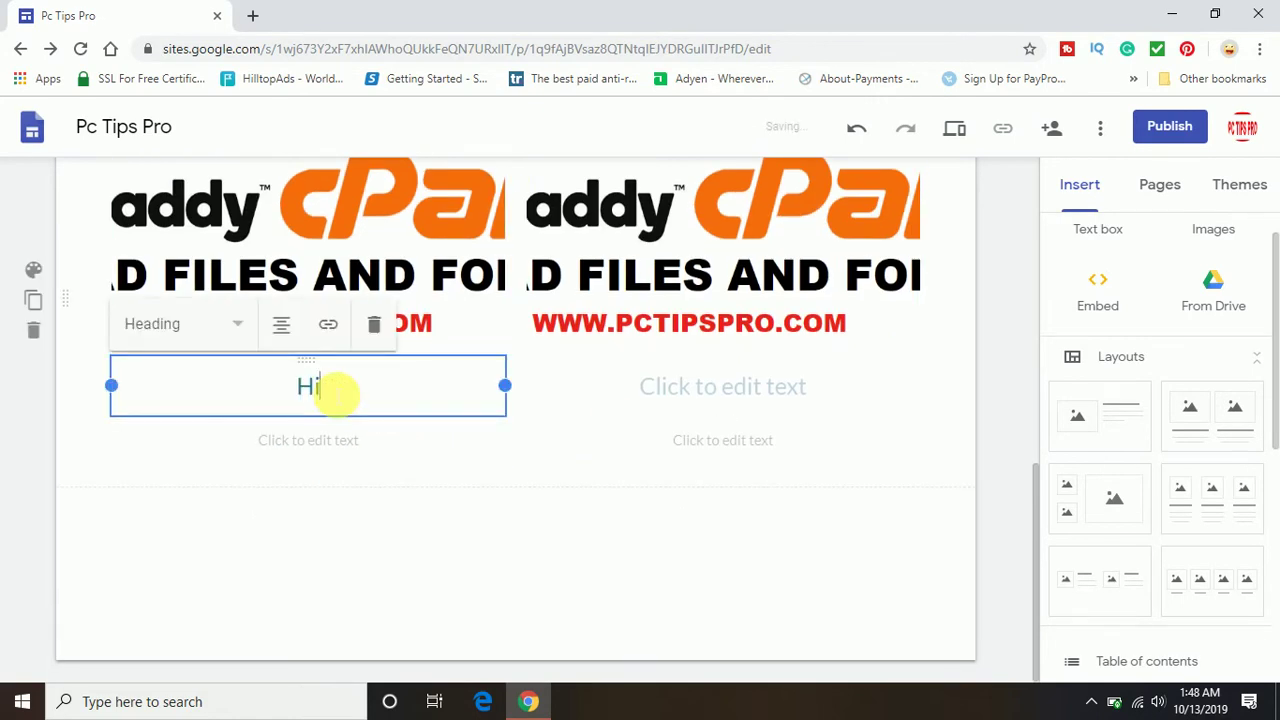
click(337, 448)
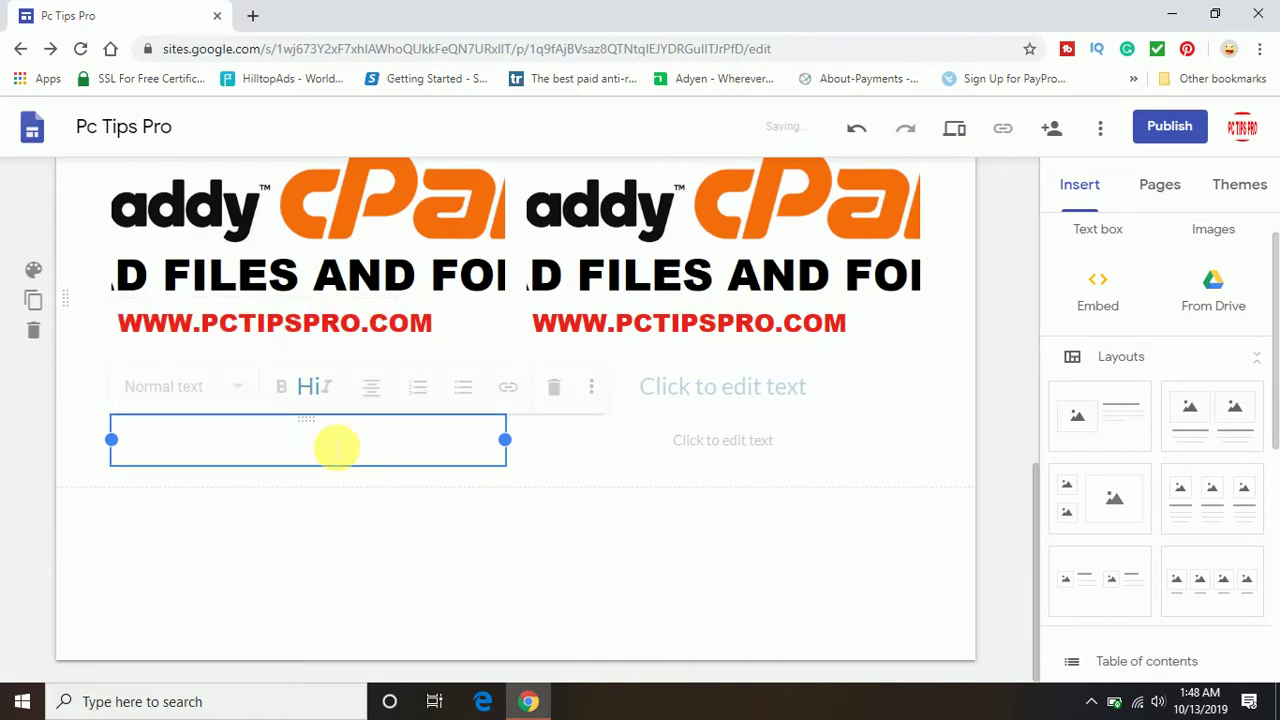
text(This is demo)
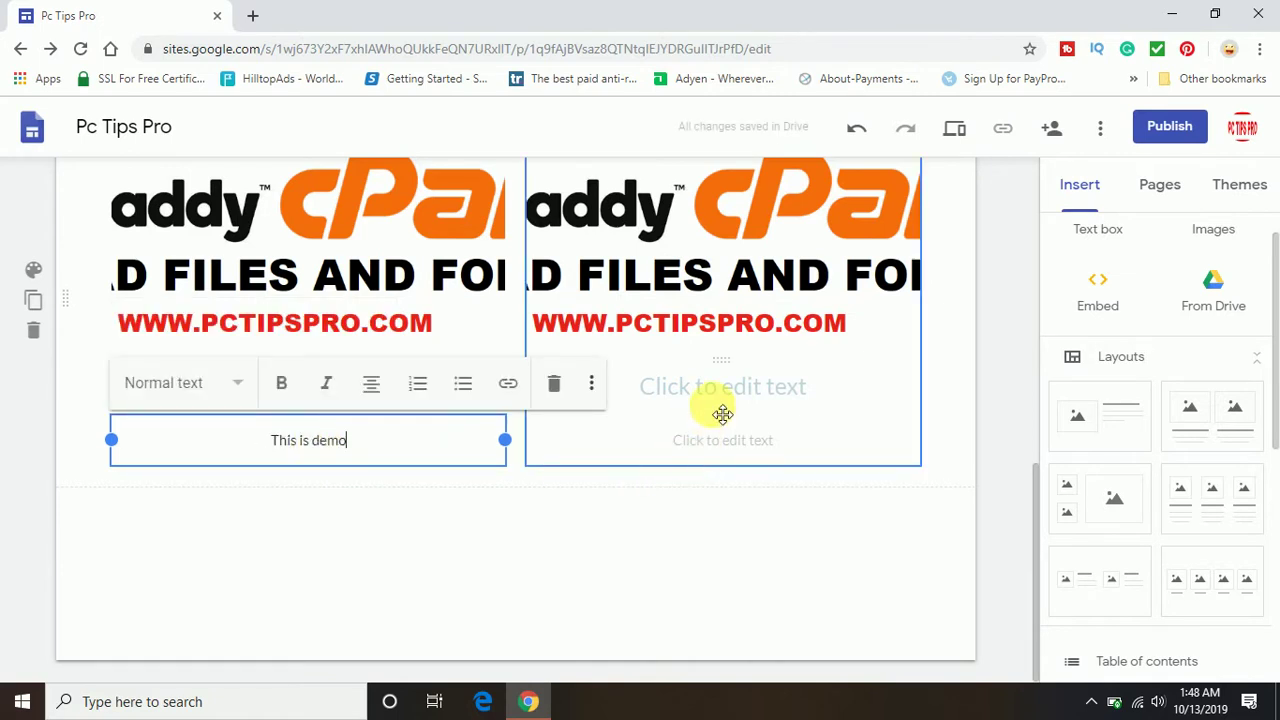
- Caption the second cPanel image with the heading "Hello" and the text "Pc Tips Pro"
click(722, 398)
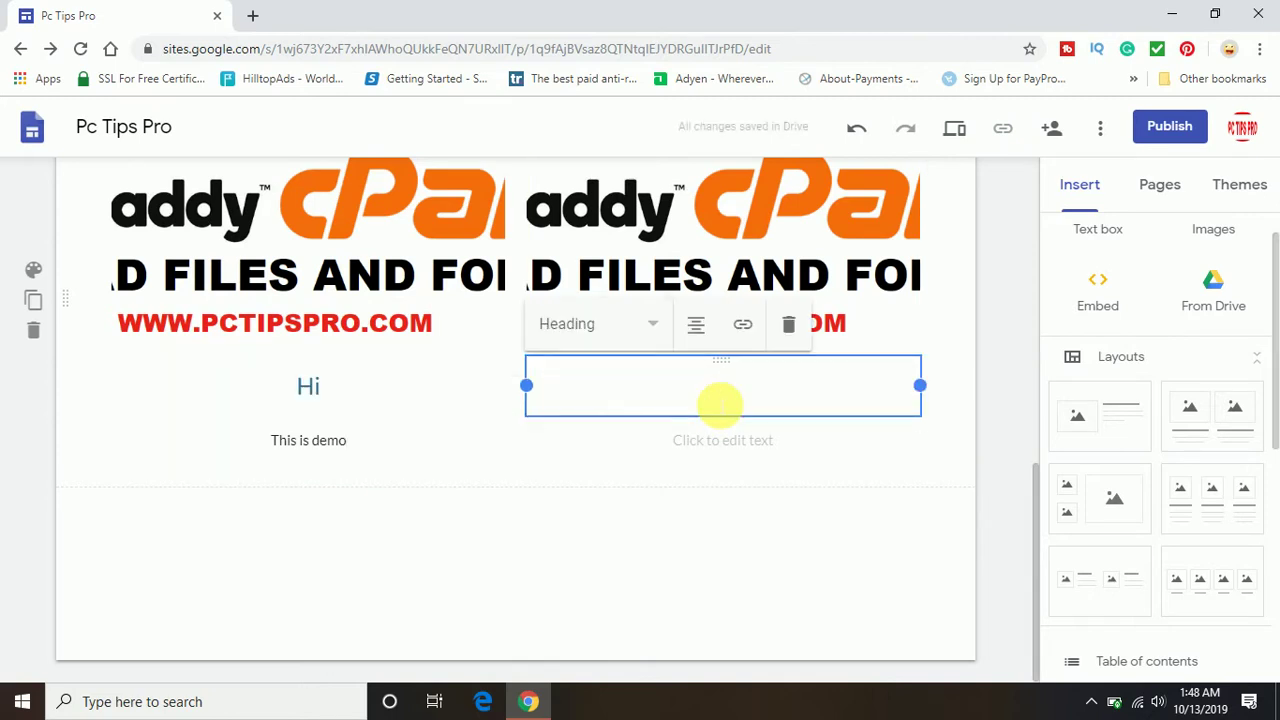
text(Hello)
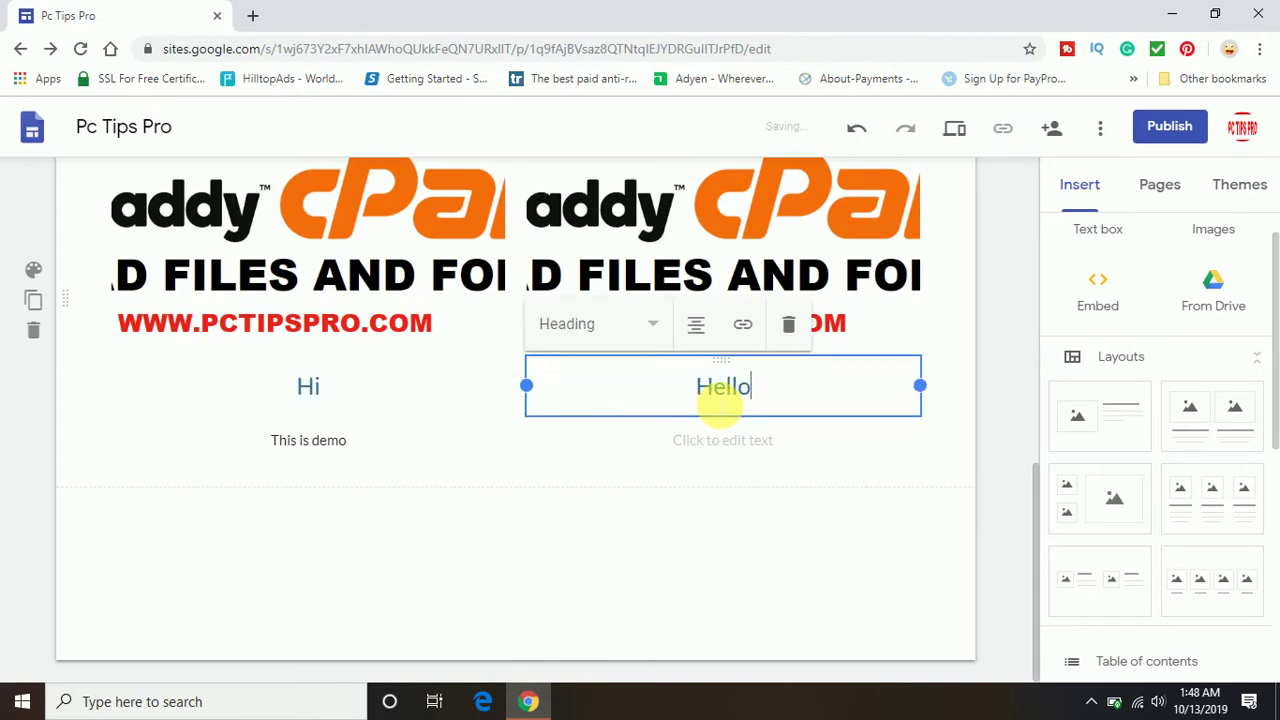
click(738, 445)
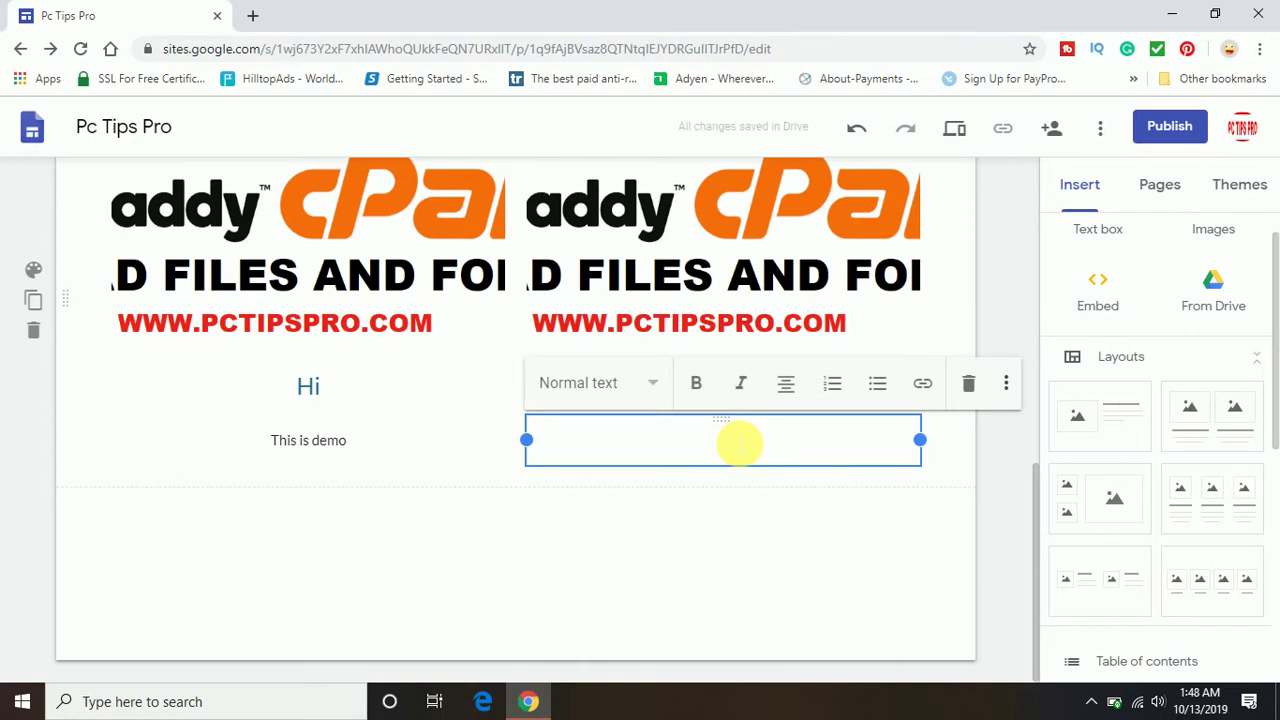
text(o)
key(BackSpace)
text(Pc Tips Pro)
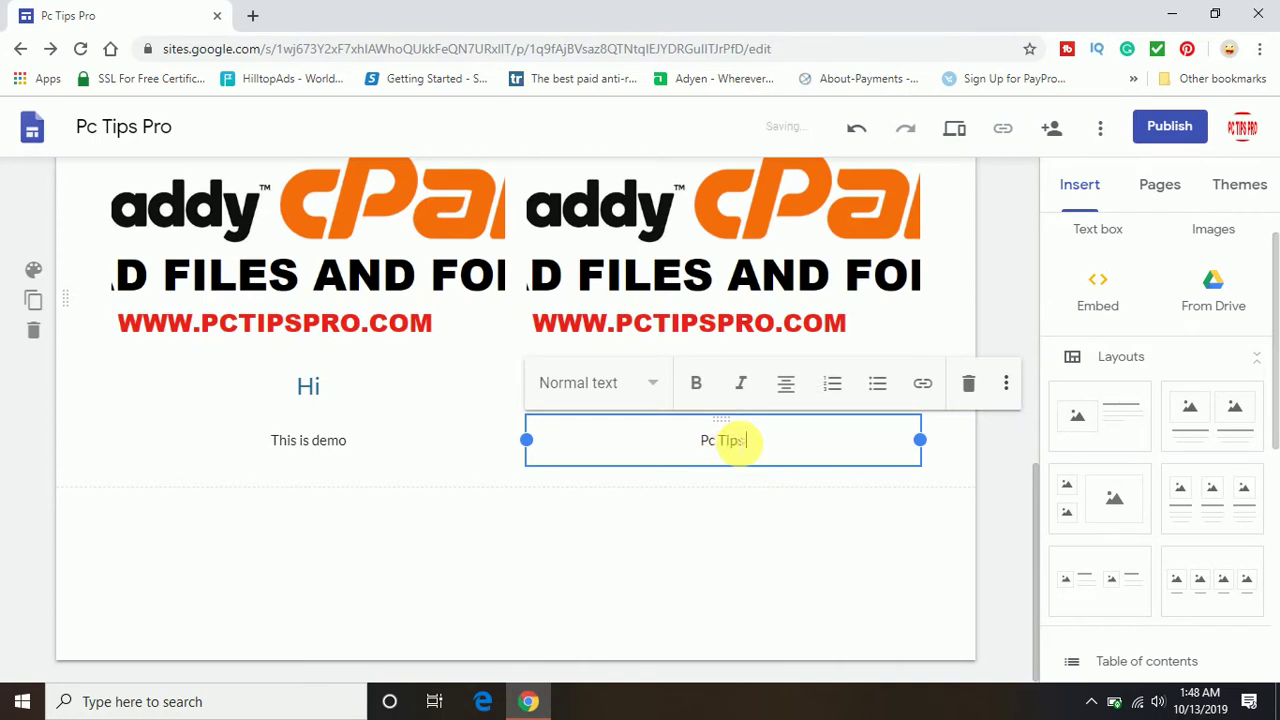
click(1006, 531)
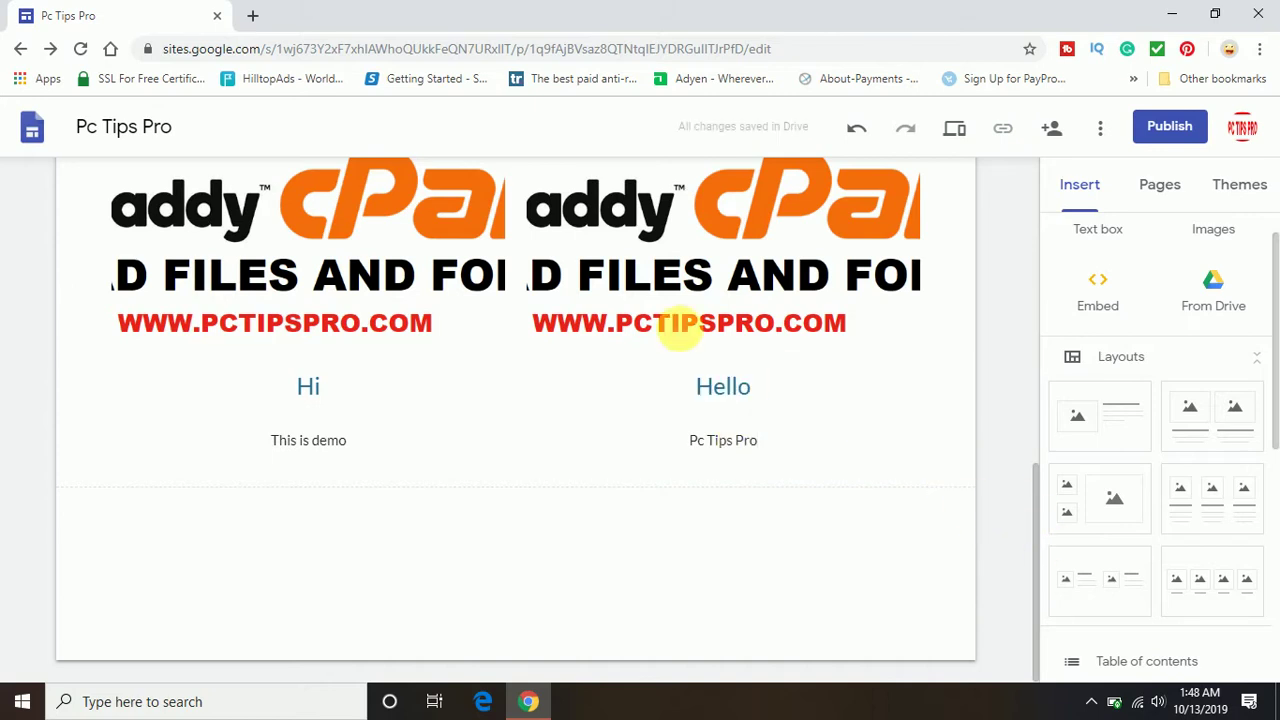
click(434, 372)
click(453, 552)
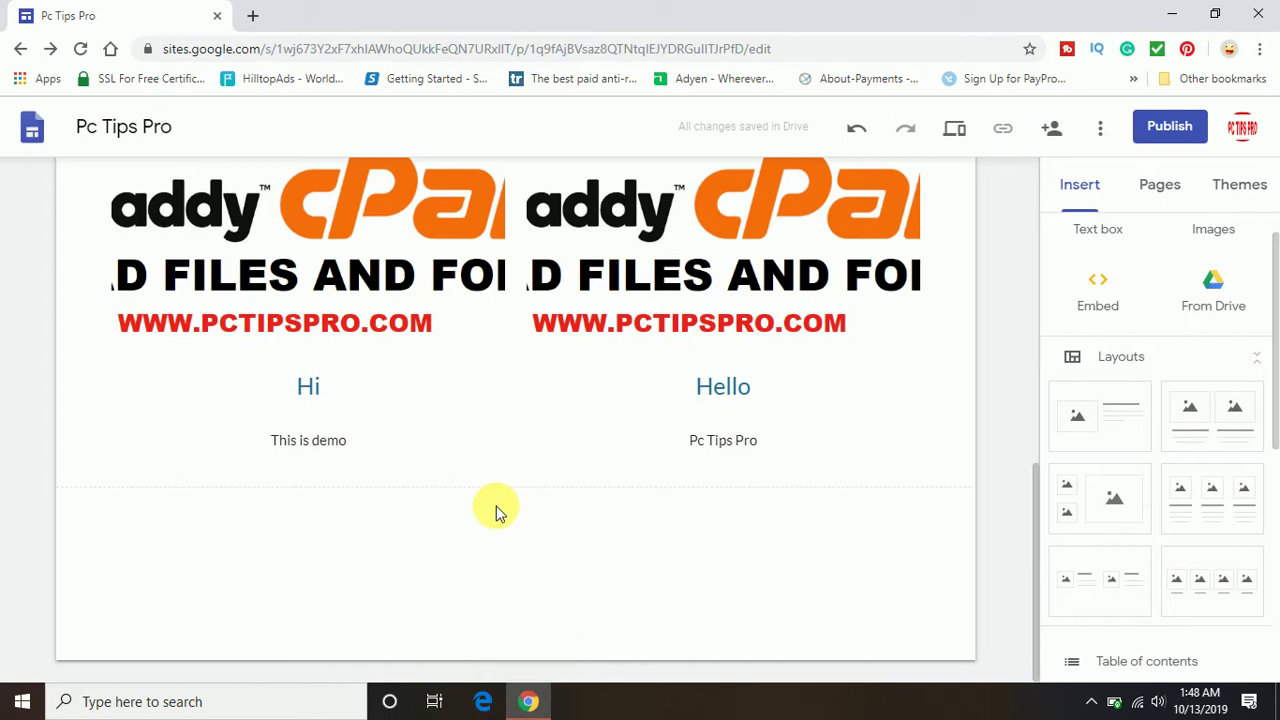
- Add a footer to the page and enter "Pc Tips Pro" in its text box
mouse_move(514, 623)
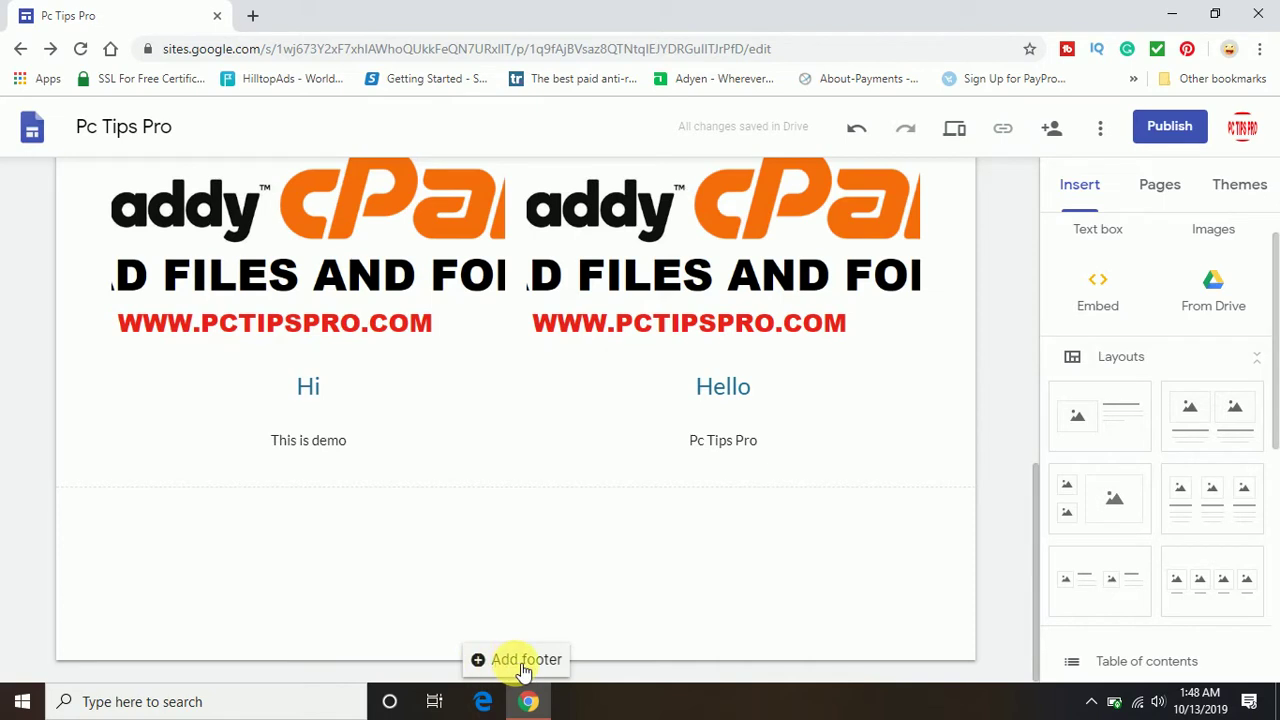
click(522, 660)
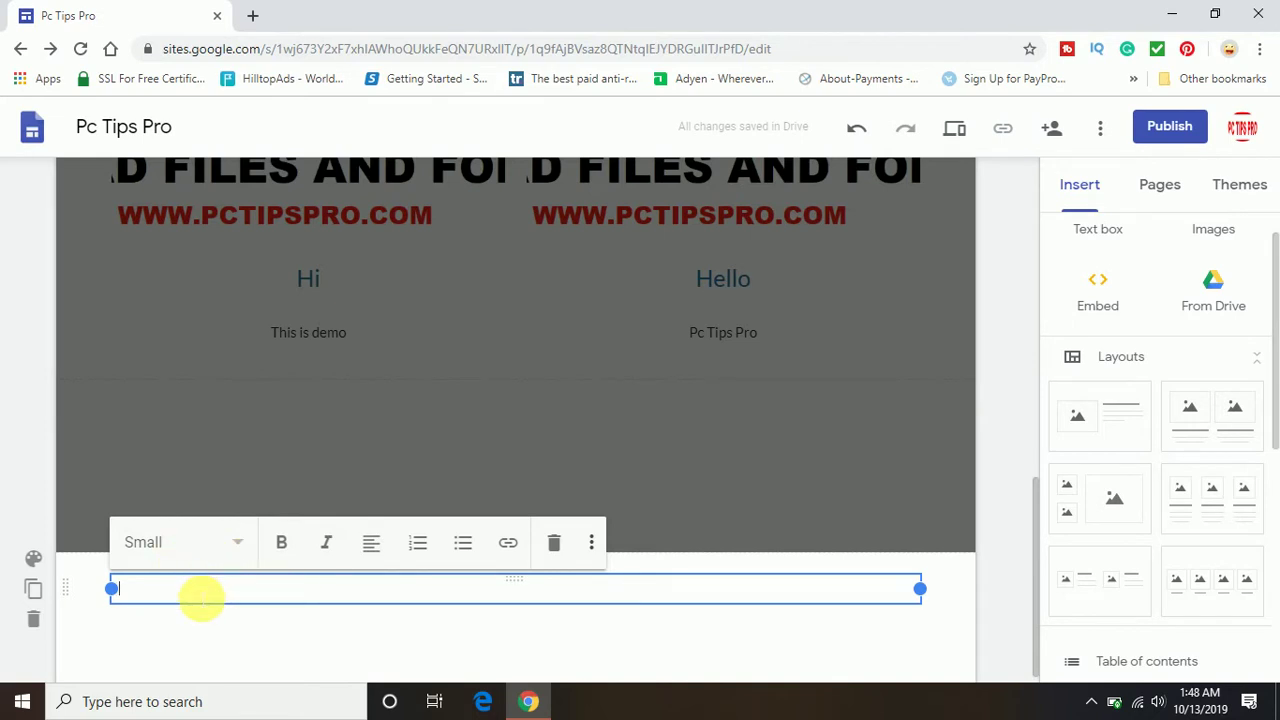
text(Pc Tips P)
- Format the footer text "Pc Tips Pro" with the Sub-heading style and centre alignment
key(shift+Left)
key(shift+Left)
key(shift+Left)
key(shift+Left)
key(shift+Left)
key(shift+Left)
key(shift+Left)
click(191, 536)
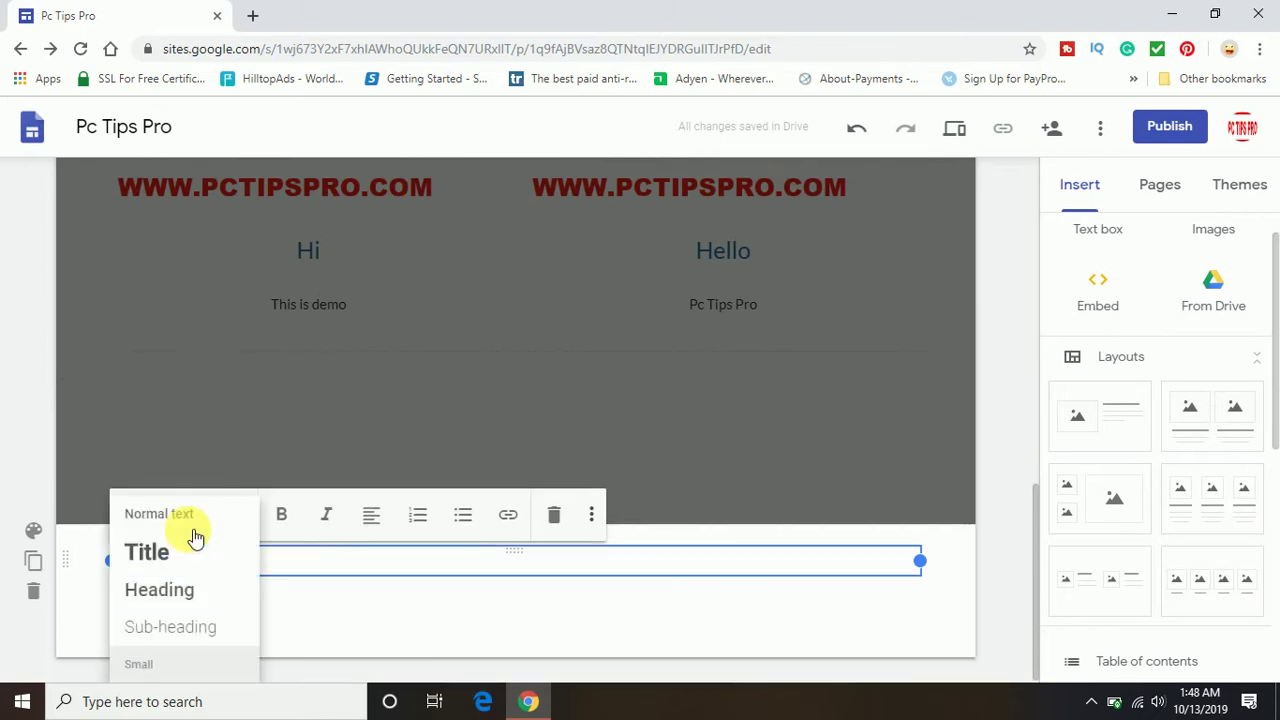
click(170, 627)
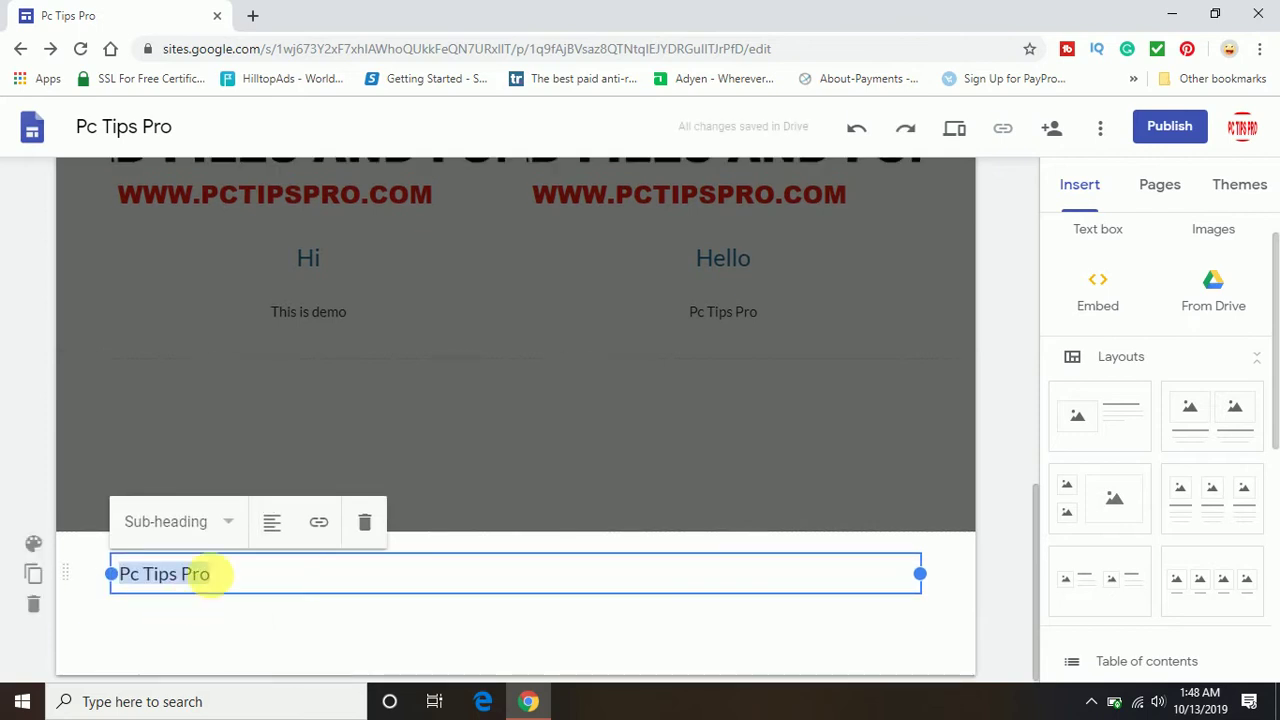
click(275, 521)
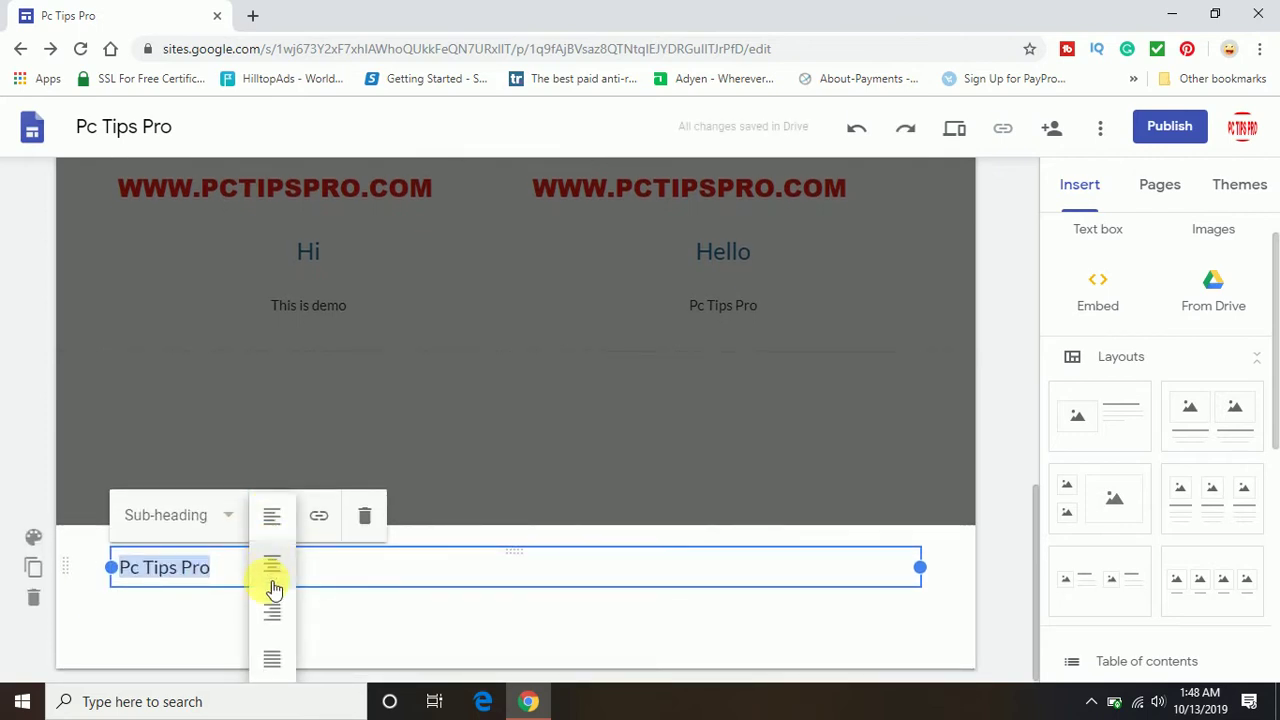
click(273, 572)
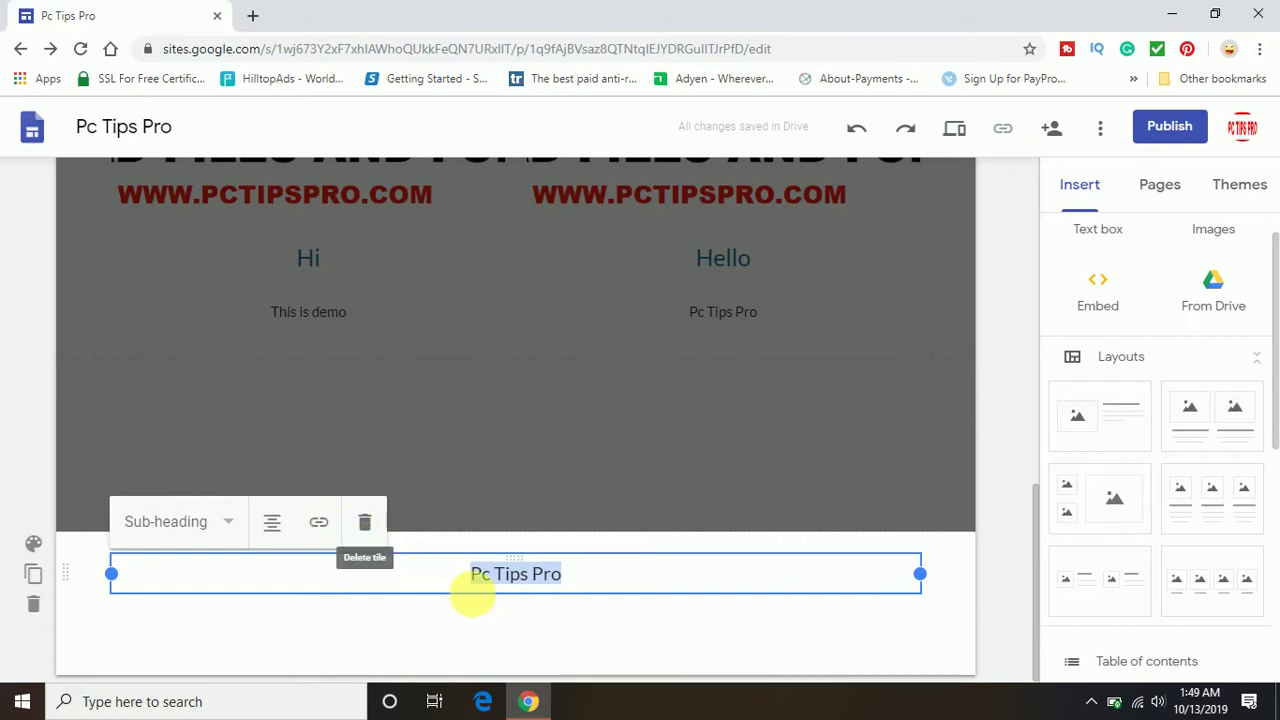
- Add an empty text box to the footer below the centred "Pc Tips Pro" line
click(285, 628)
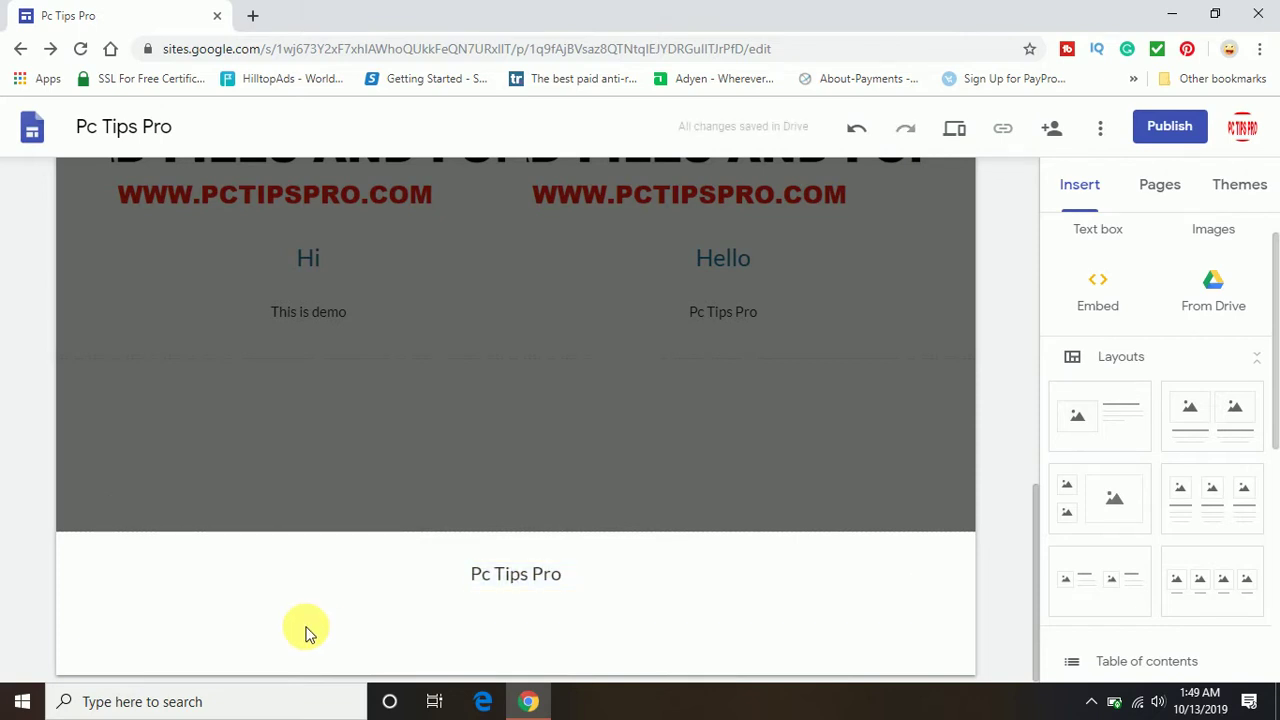
double_click(310, 633)
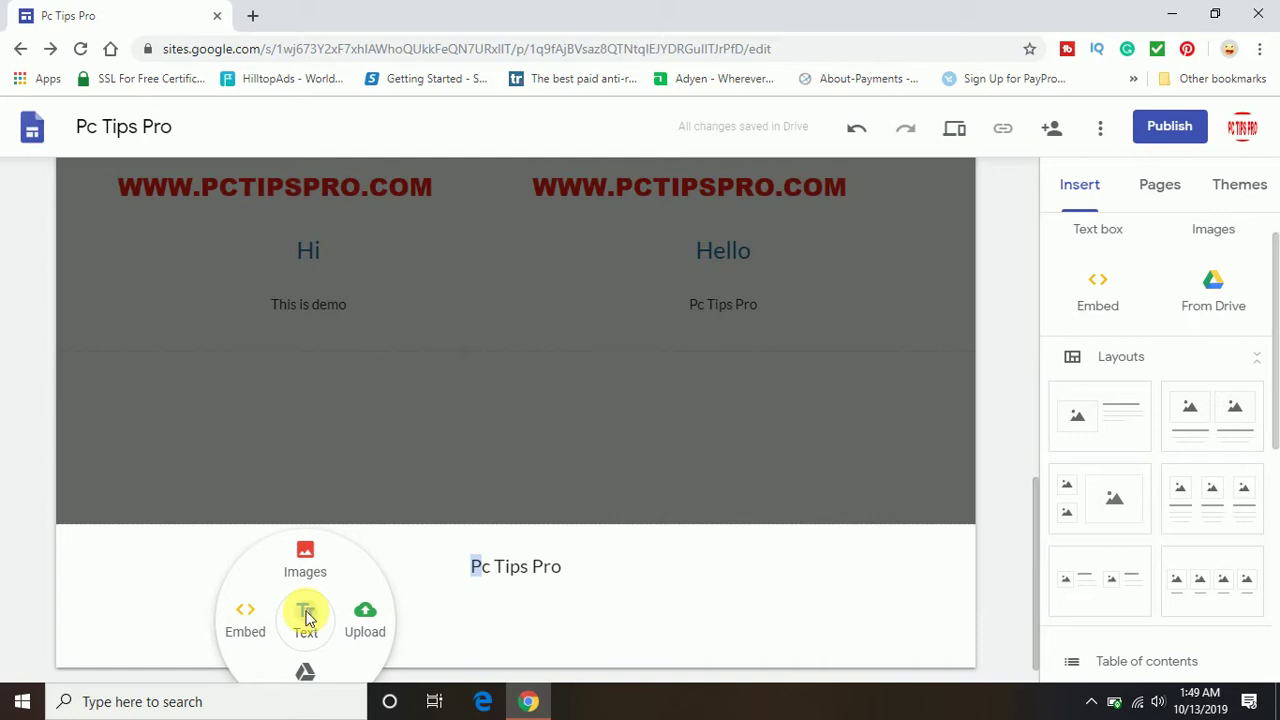
click(308, 618)
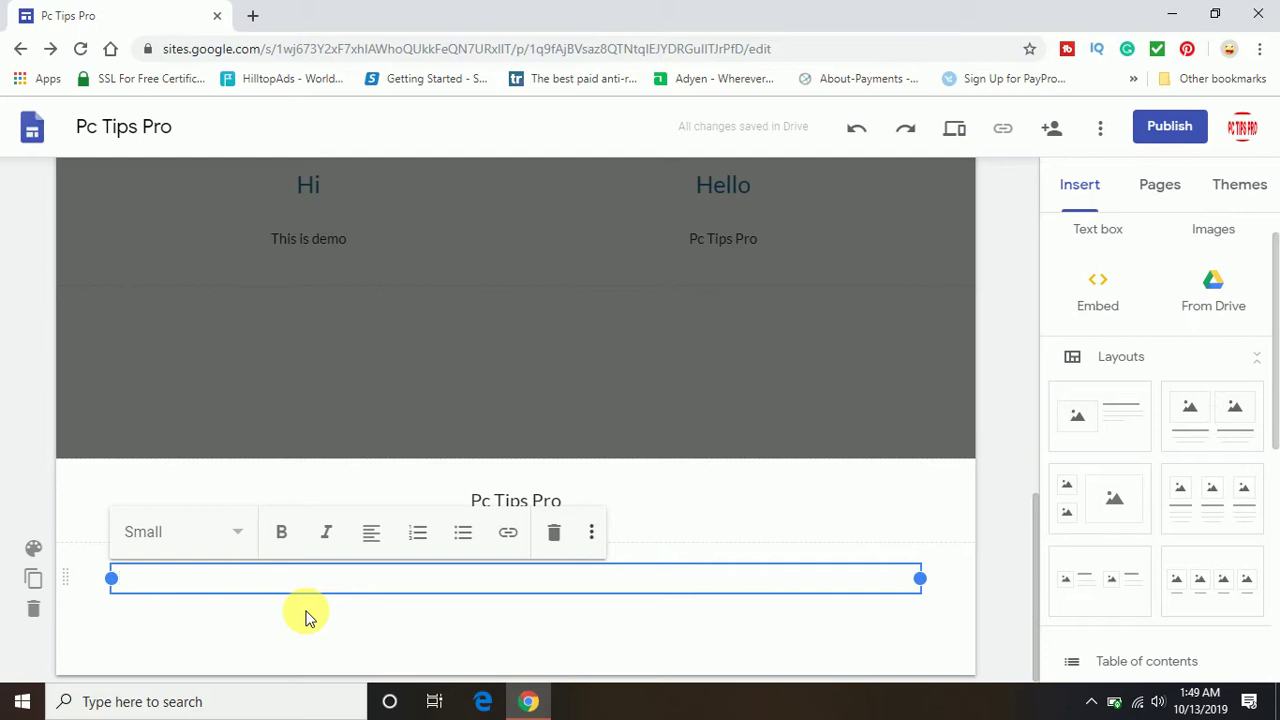
- Enter "Copy Right" in the empty footer text box below the "Pc Tips Pro" line
text(w)
key(BackSpace)
text(Copy Right)
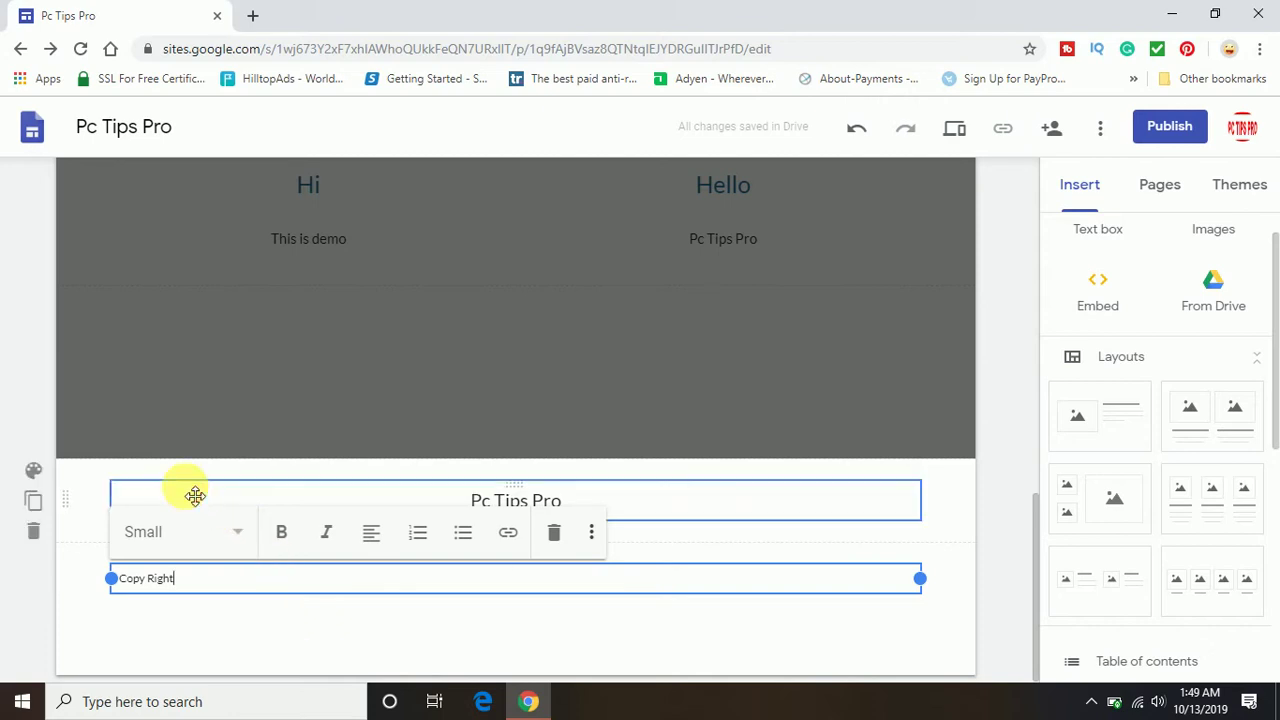
click(195, 496)
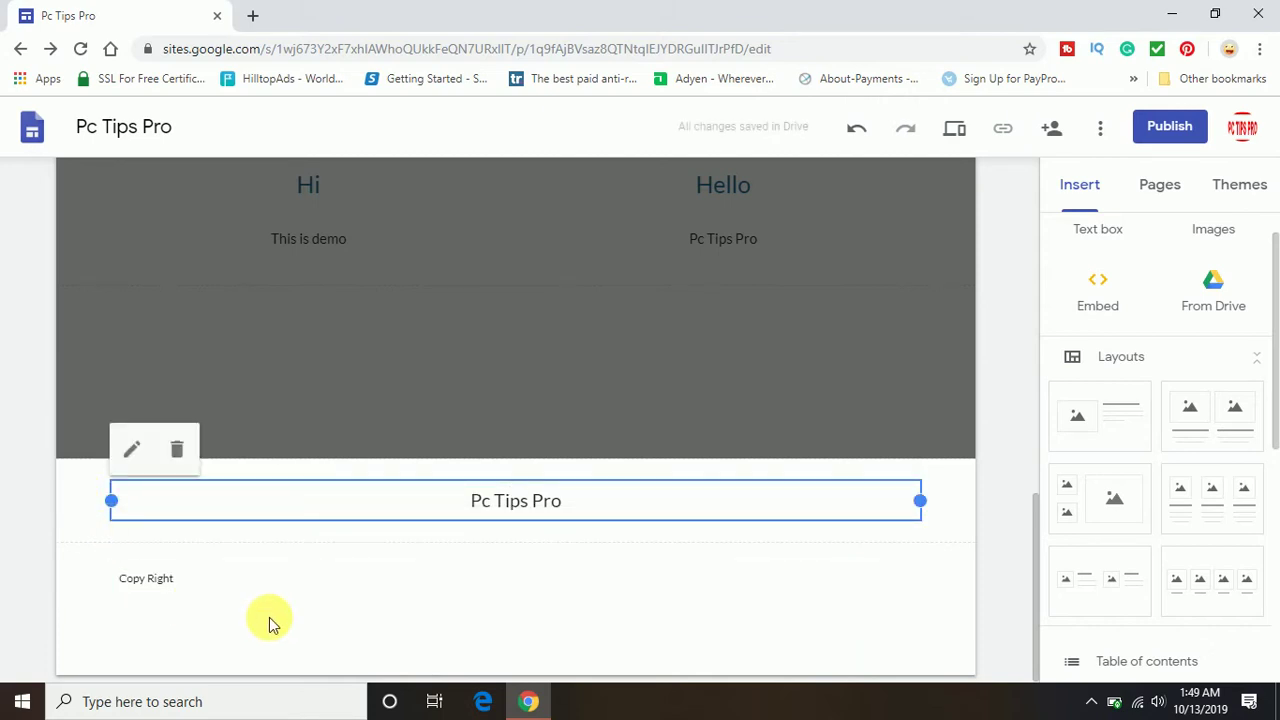
key(Escape)
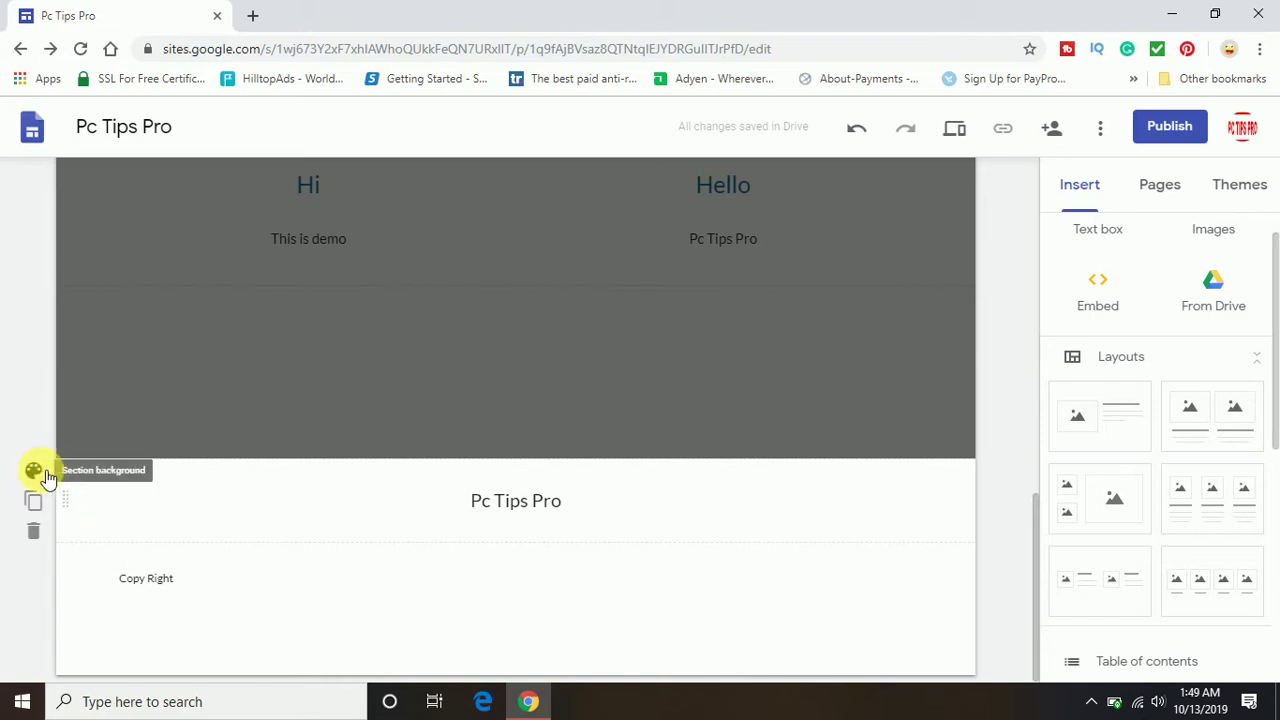
- Set the section background of both footer rows, "Pc Tips Pro" and "Copy Right", to Emphasis 2
click(40, 472)
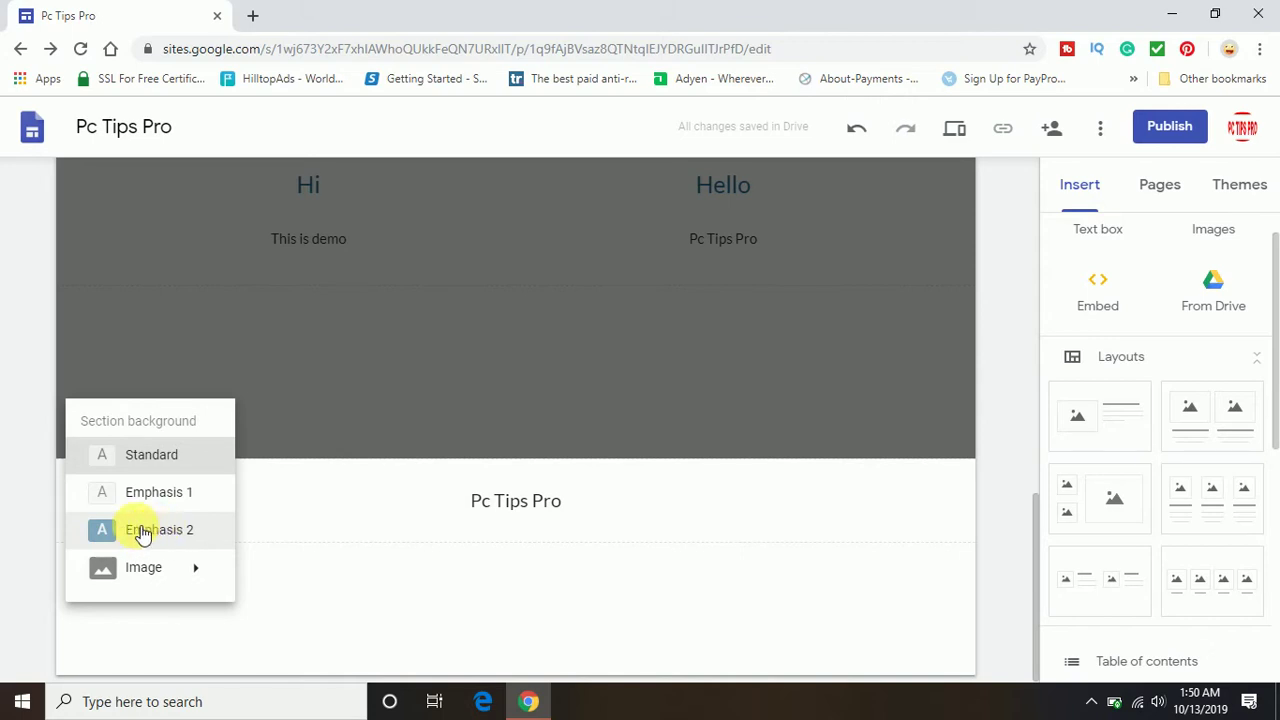
click(142, 533)
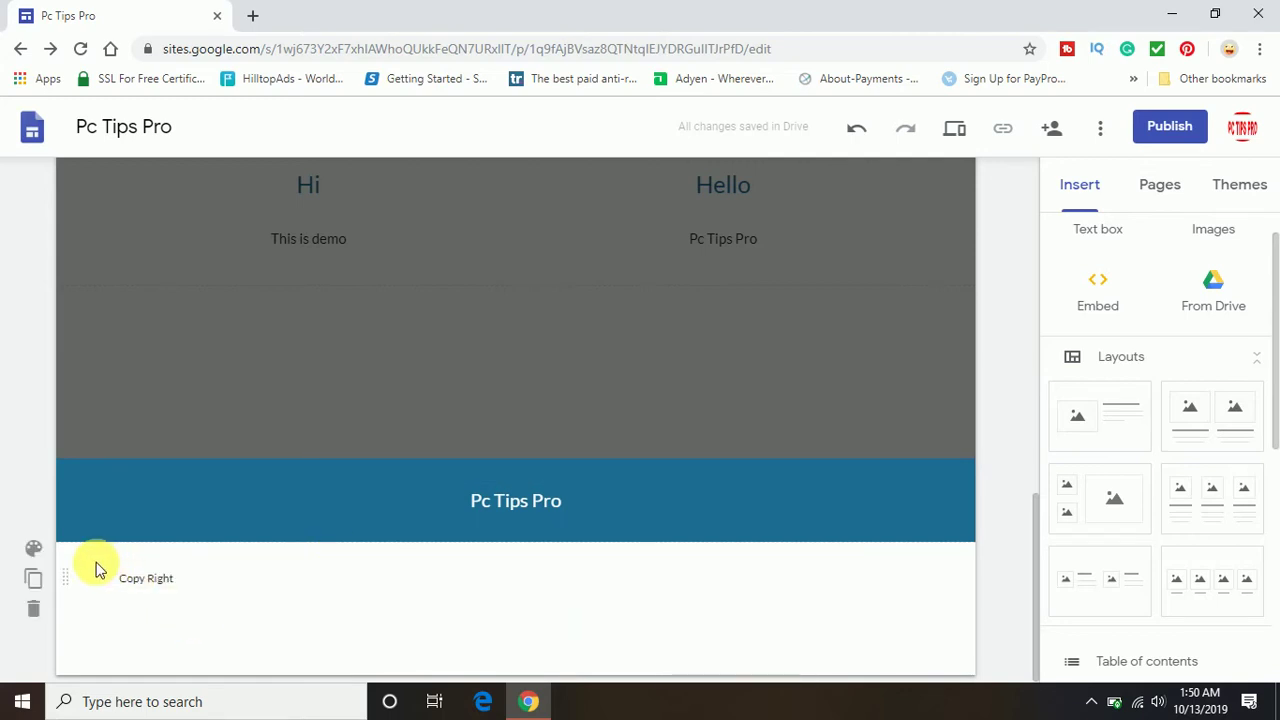
click(33, 550)
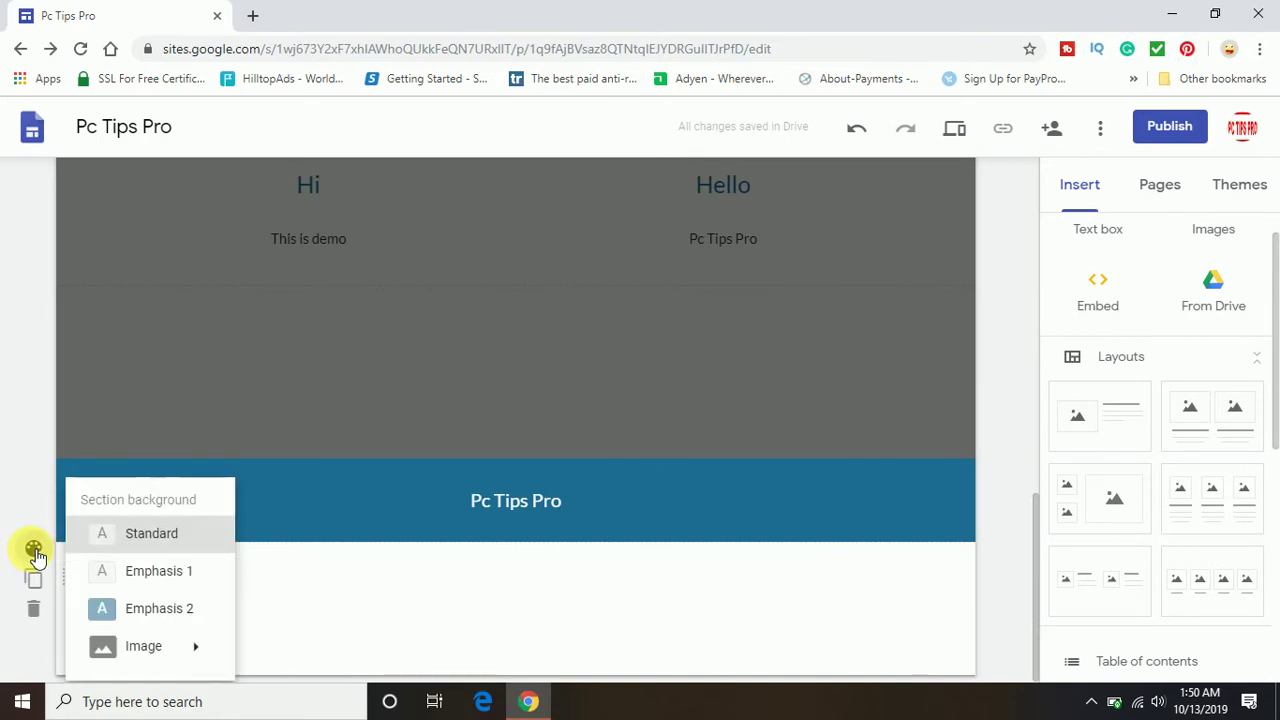
click(133, 615)
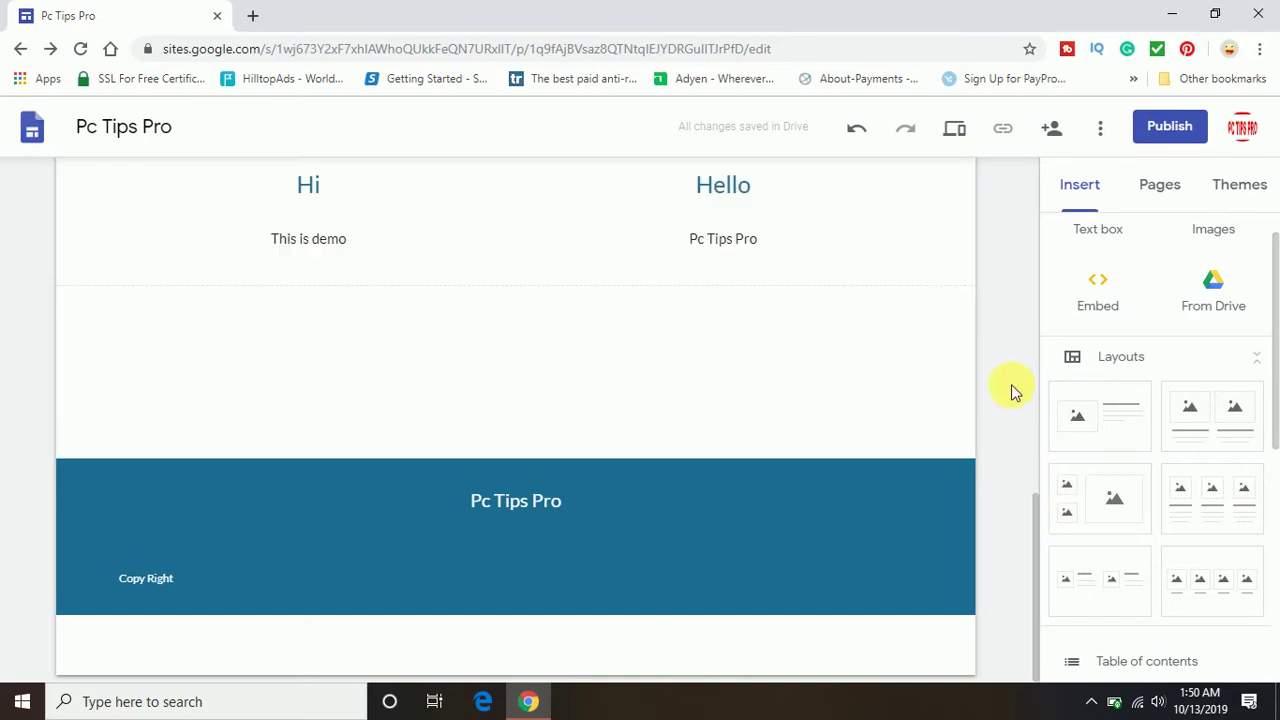
scroll(1012, 388, up, 15)
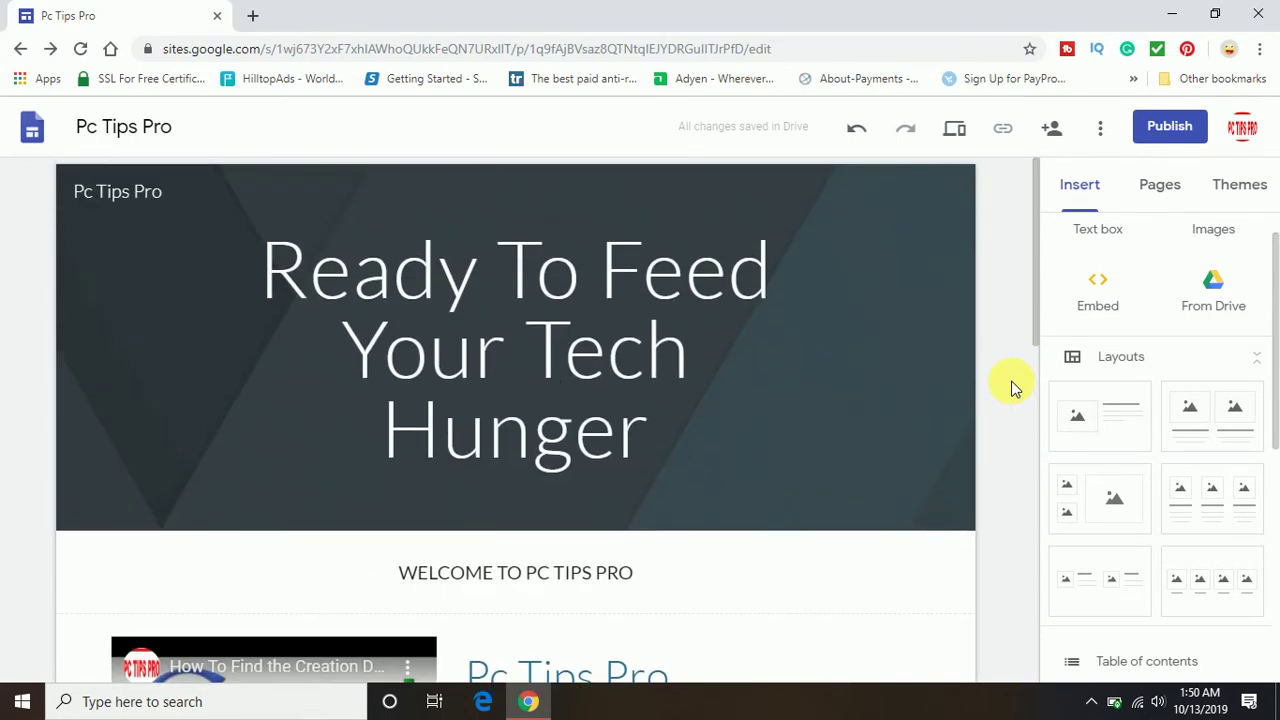
click(1160, 186)
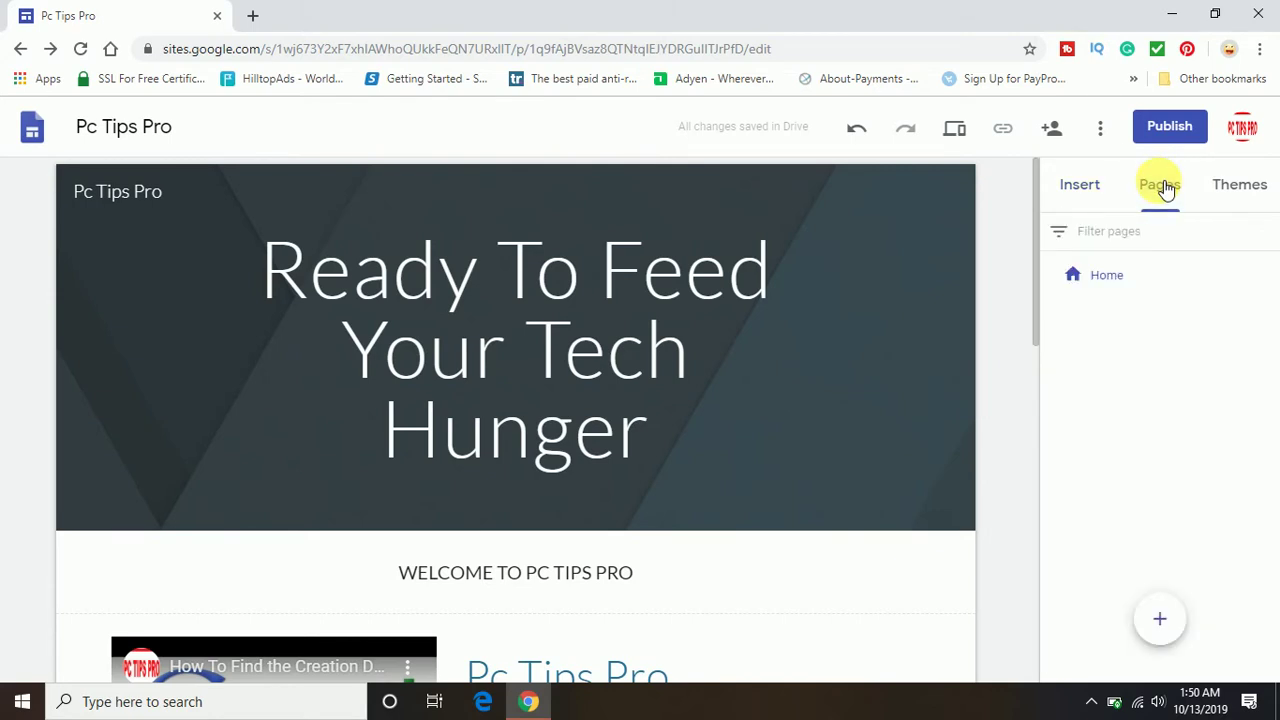
mouse_move(1160, 618)
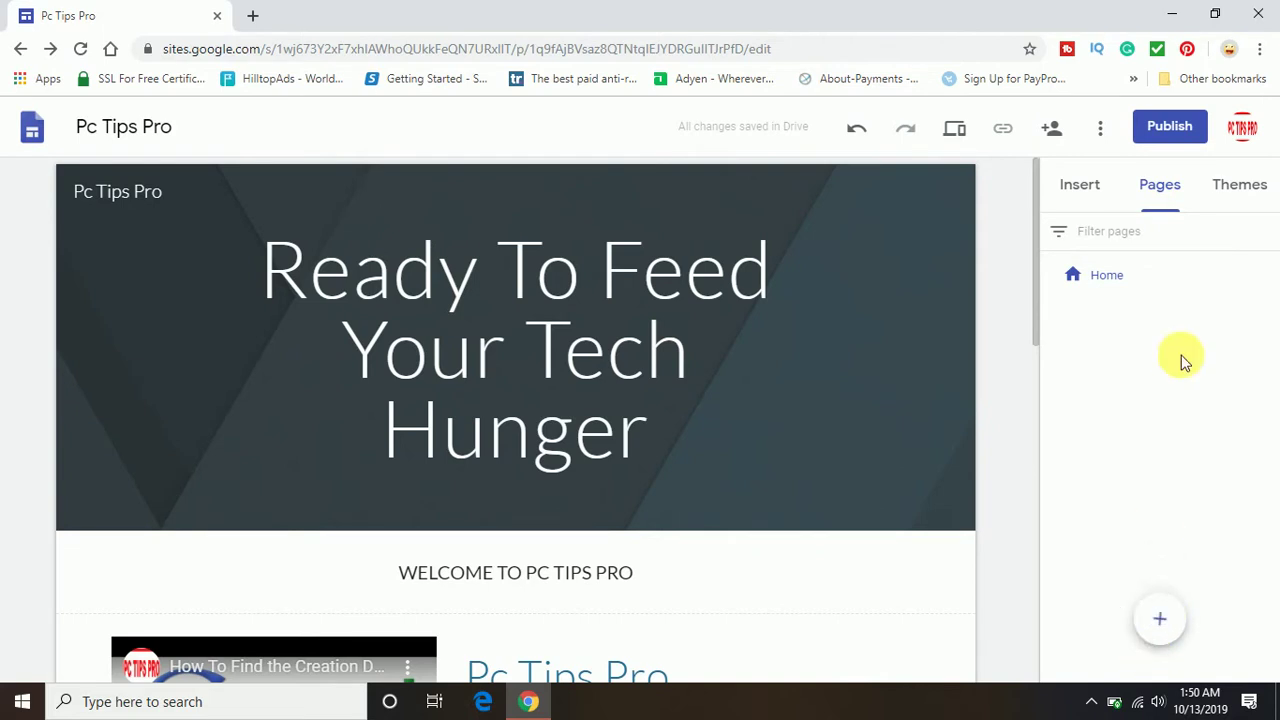
click(1087, 190)
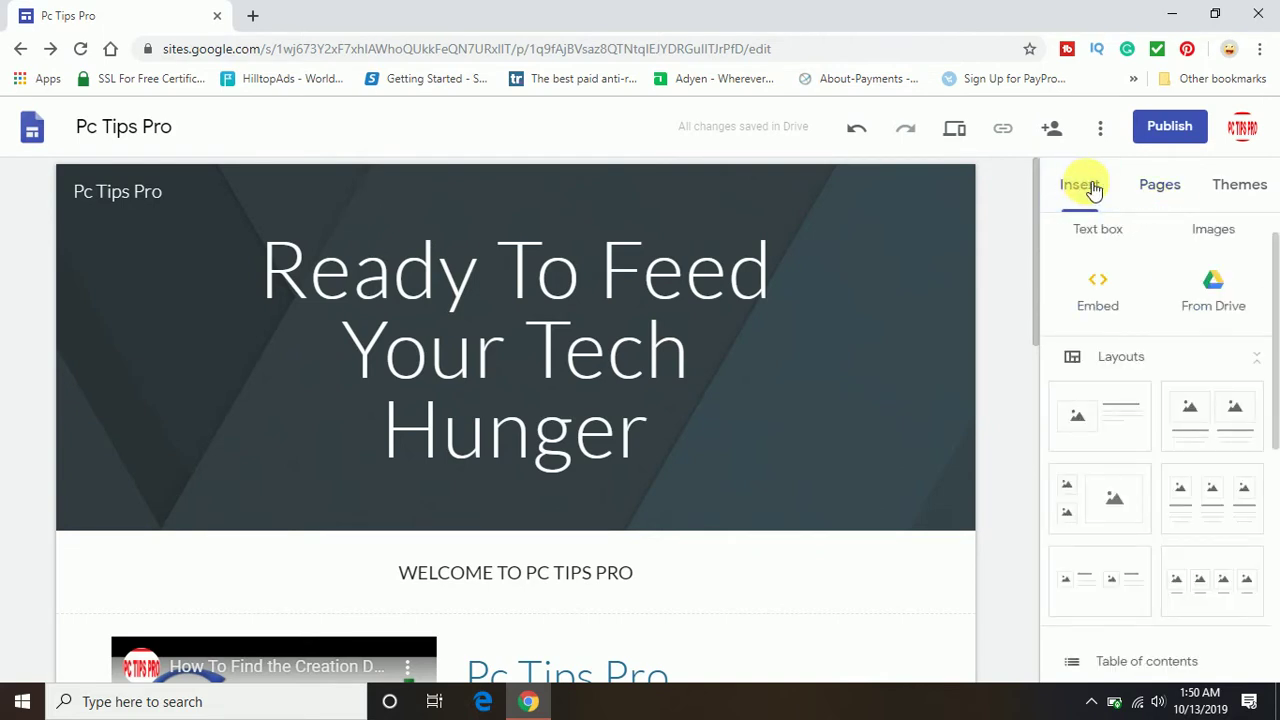
click(1160, 188)
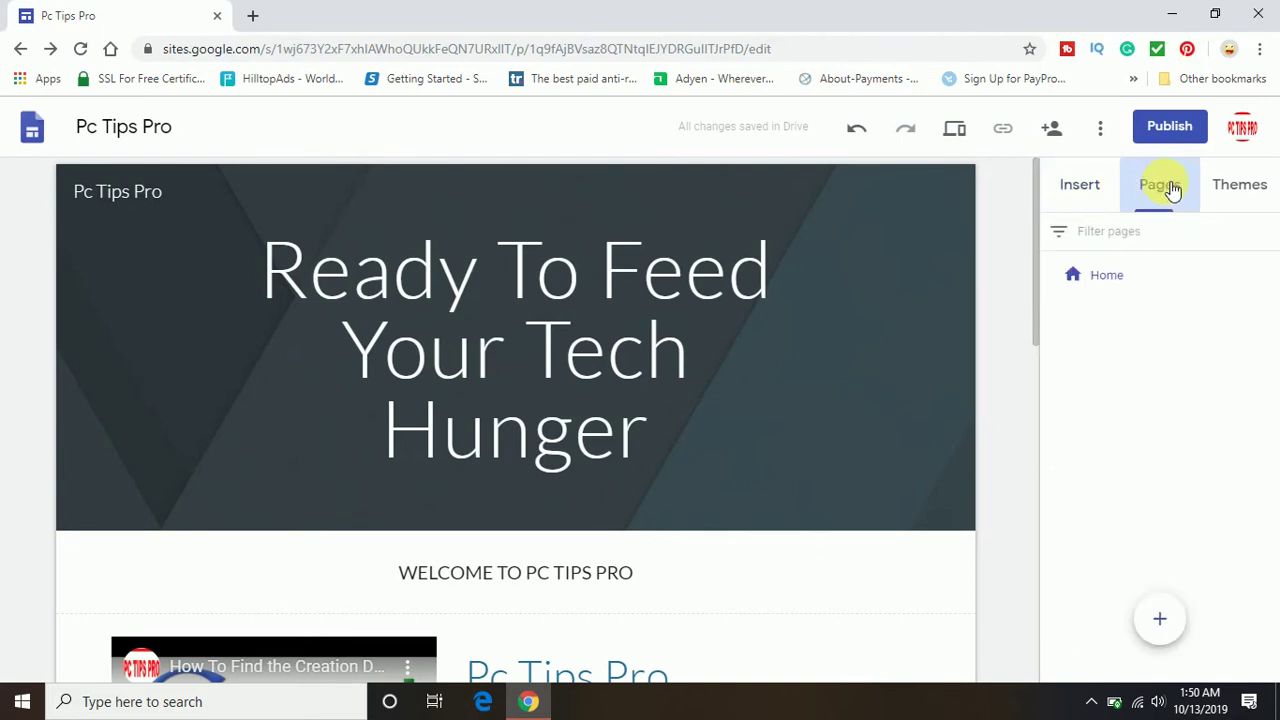
- Try the green and purple colours of the Simple theme and set the site's theme colour to pink
click(1255, 186)
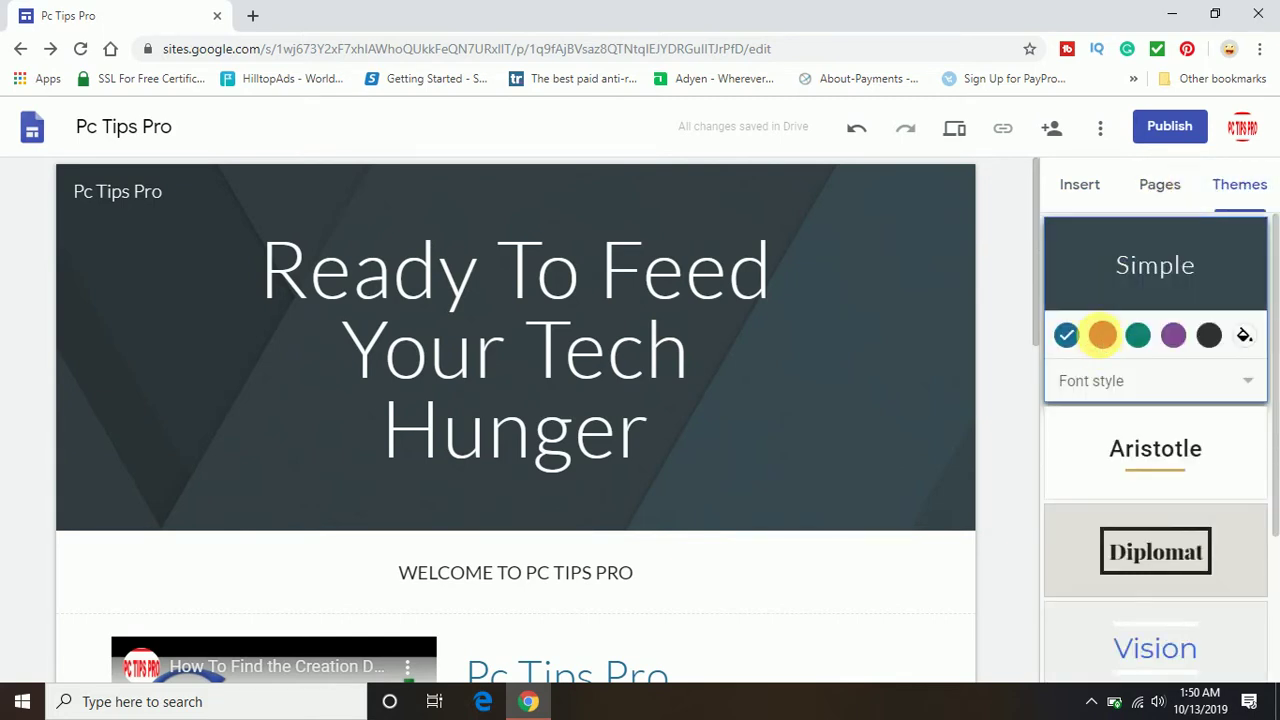
click(1102, 336)
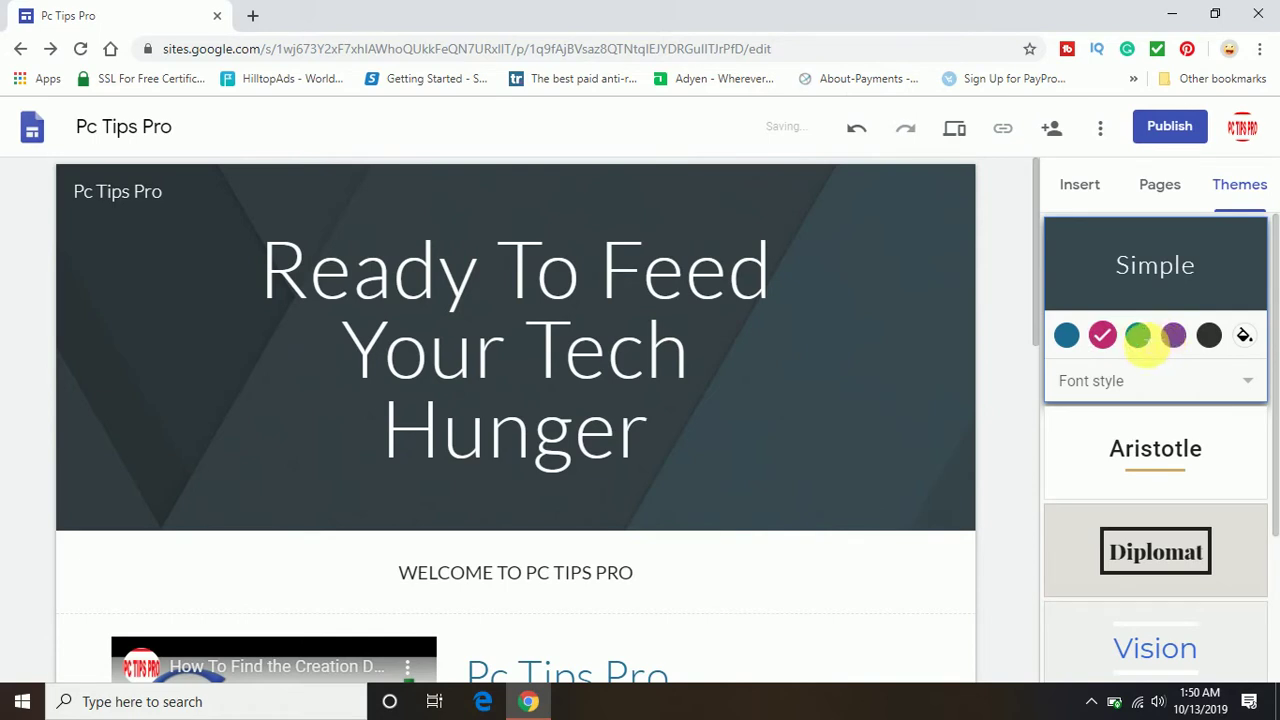
click(1138, 335)
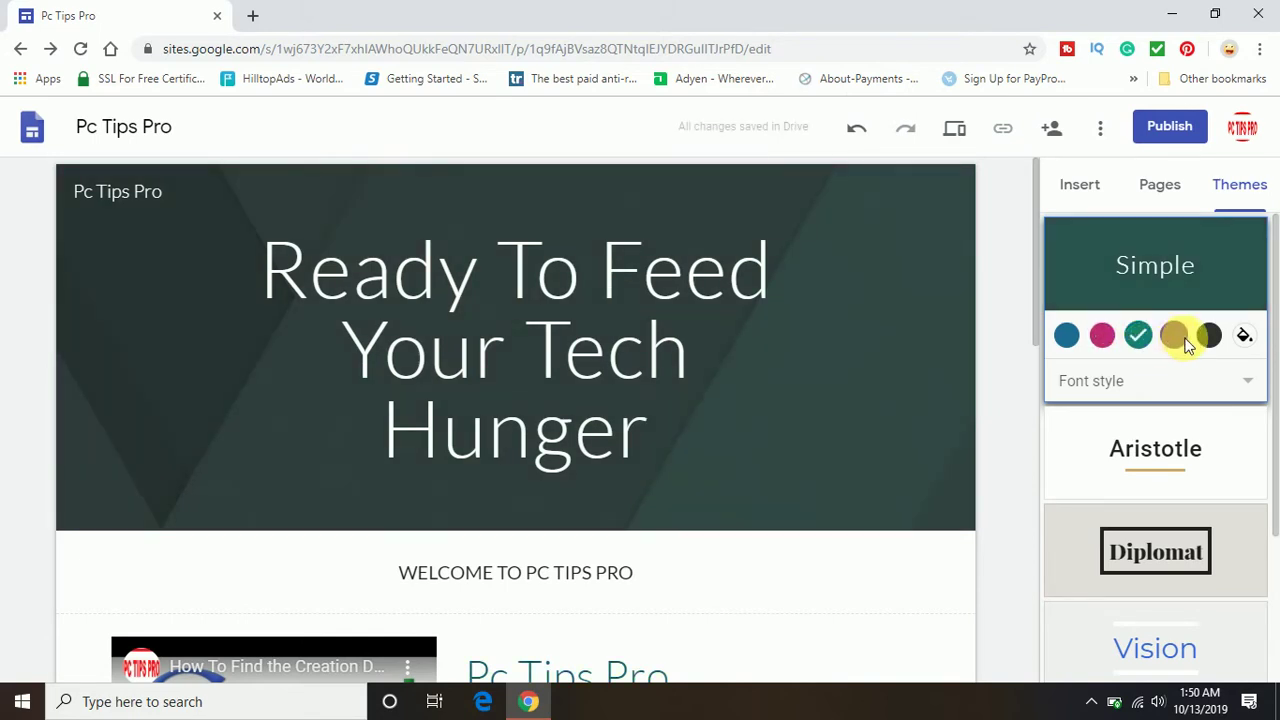
click(1184, 340)
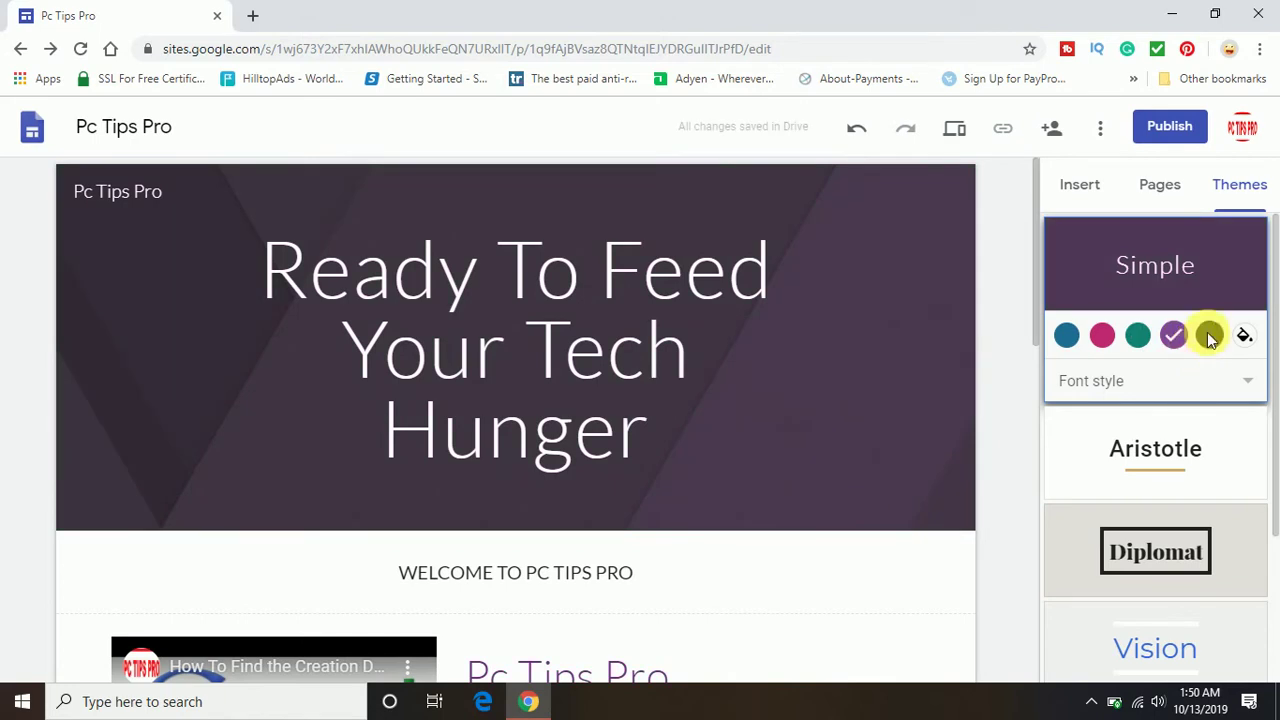
click(1102, 335)
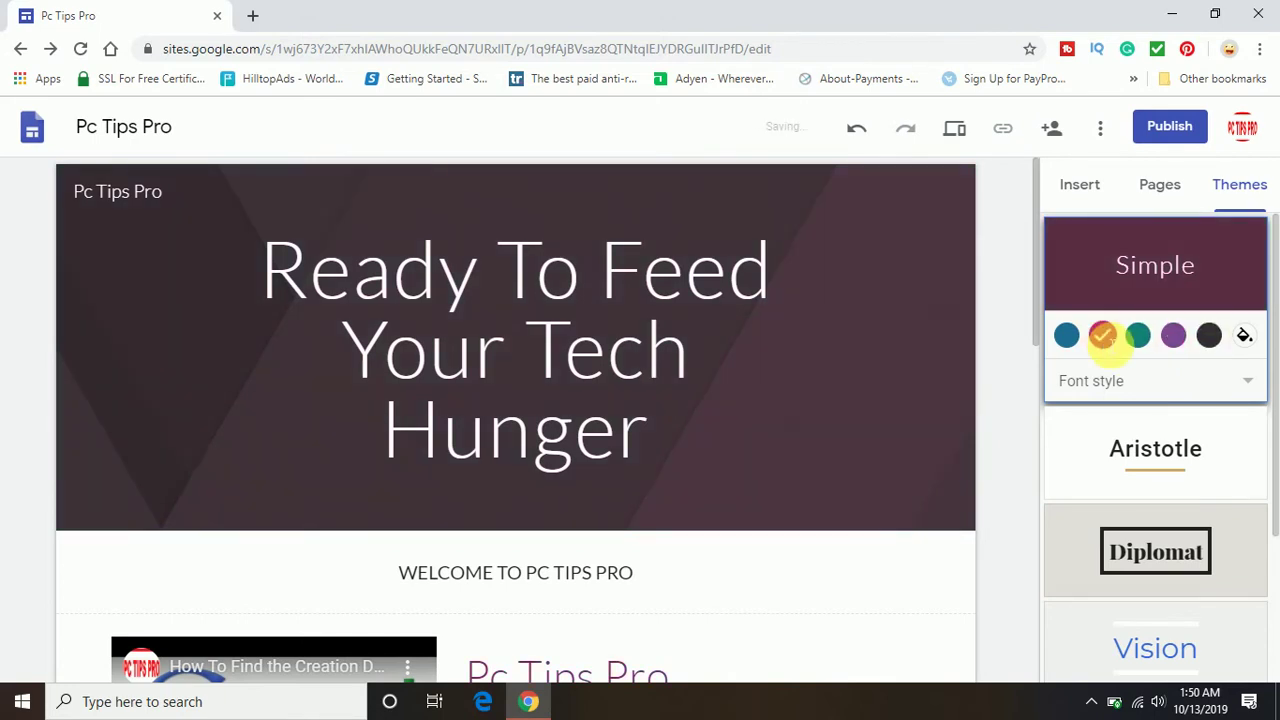
- Add two new pages to the site, named "About Us" and "Contact Us"
click(1175, 191)
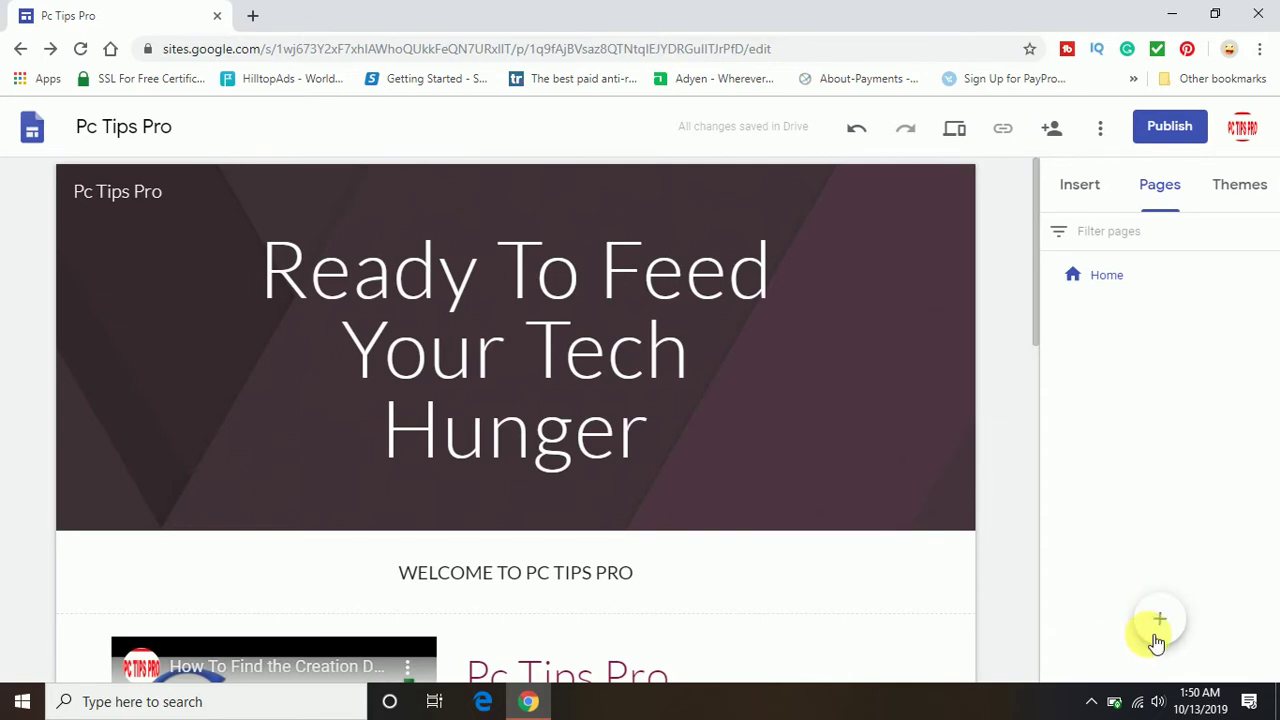
mouse_move(1160, 625)
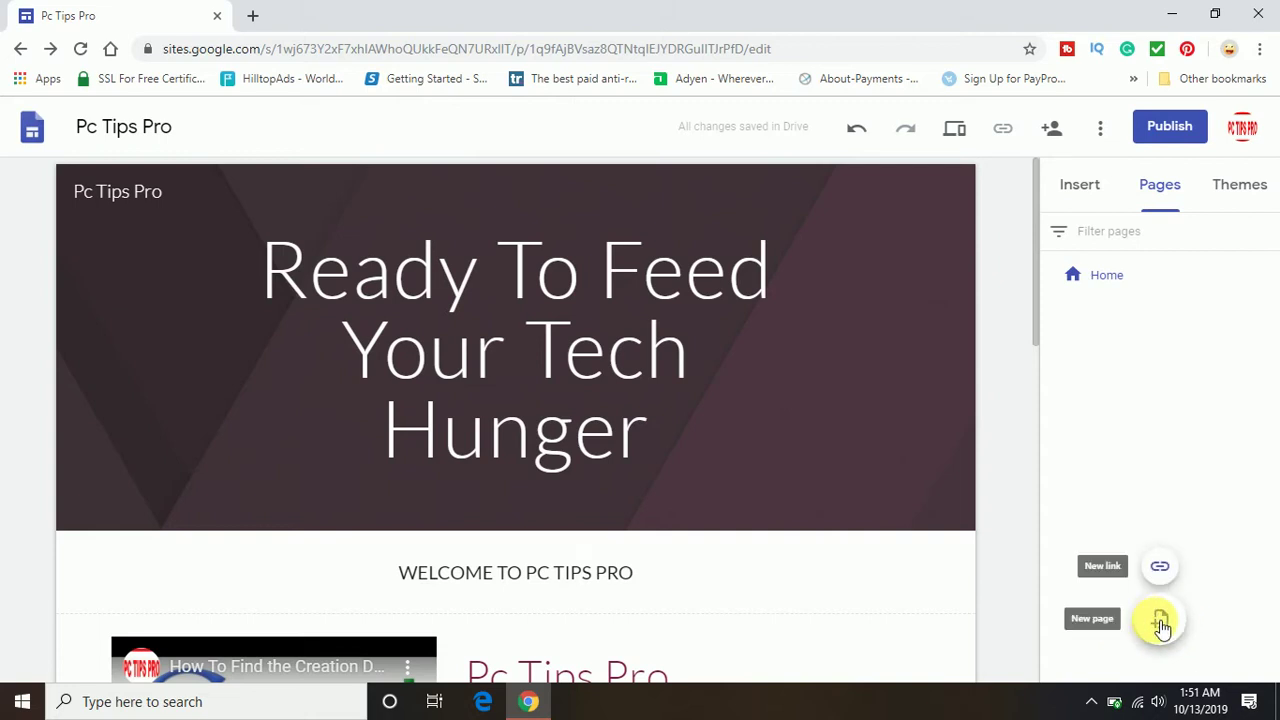
click(1160, 625)
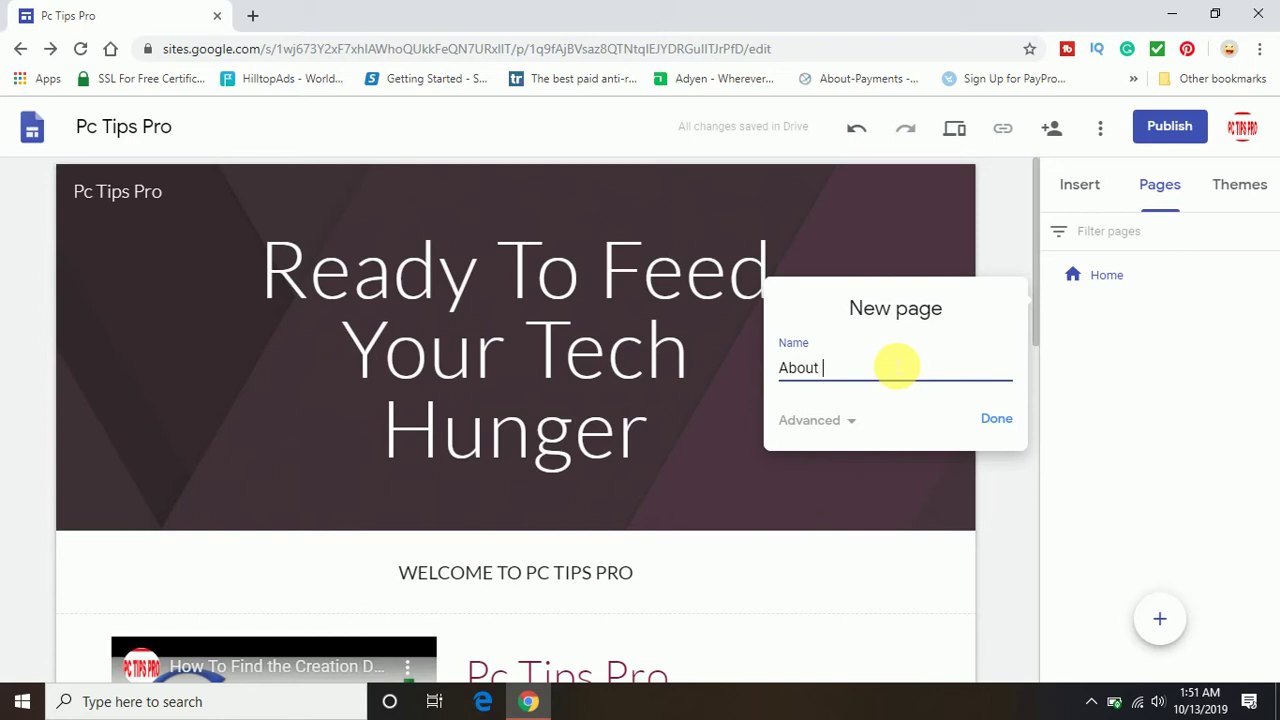
click(997, 420)
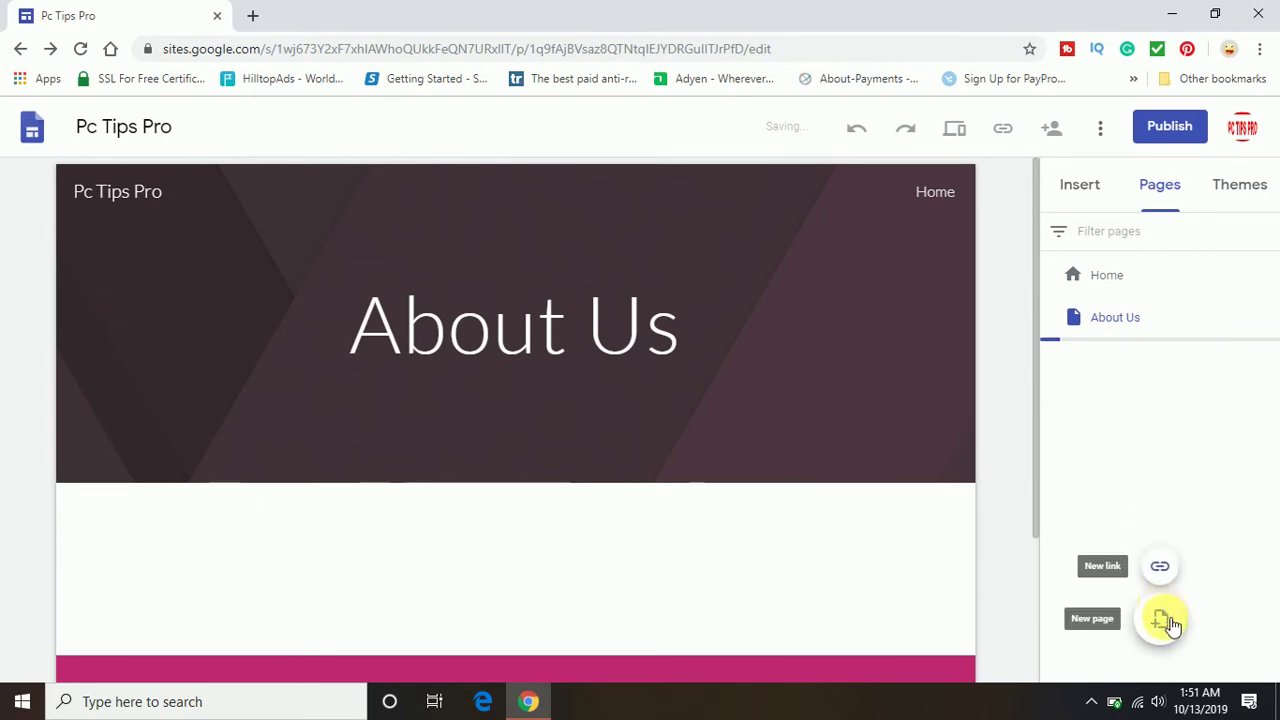
click(1159, 623)
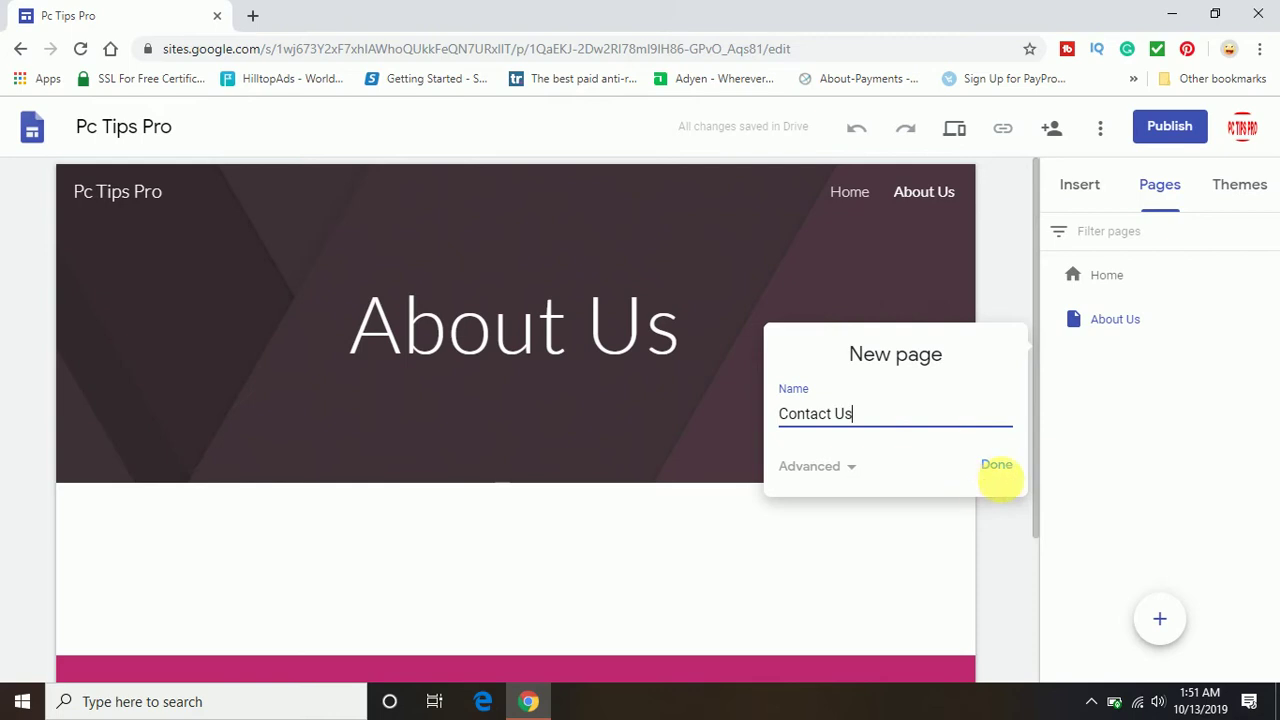
click(1012, 472)
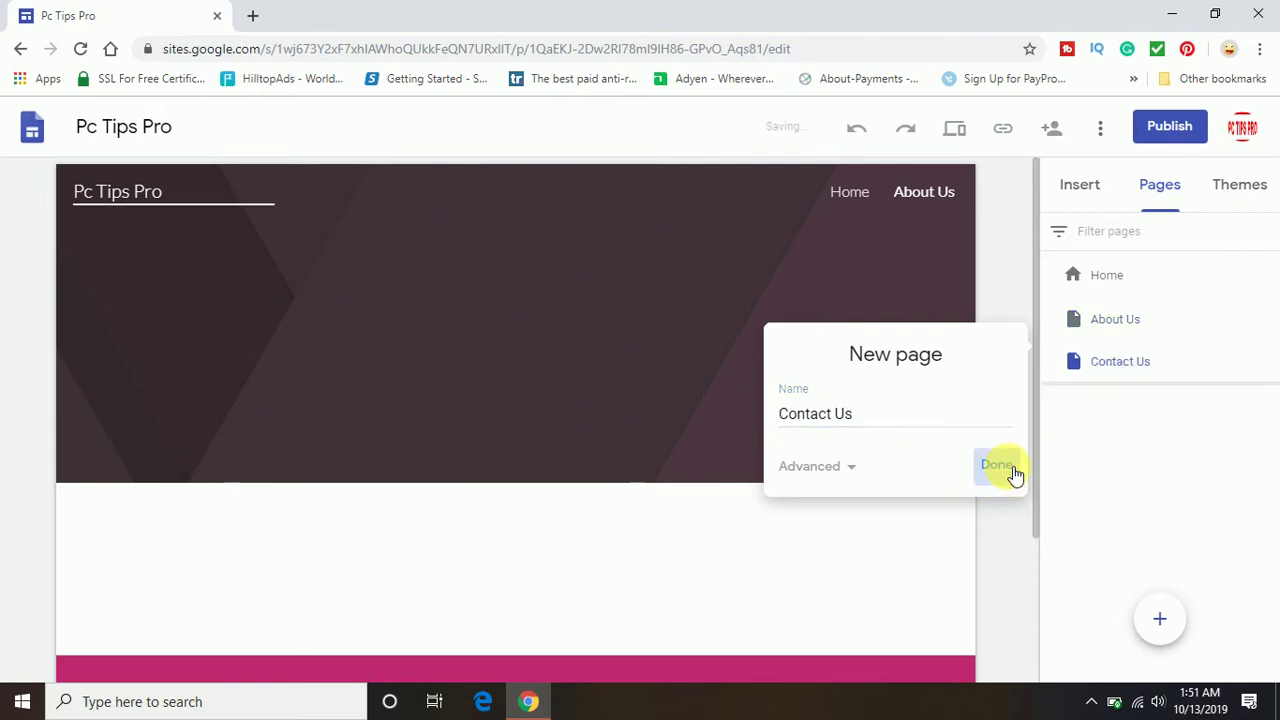
- View the About Us page through the site navigation and check the content options for its empty body
mouse_move(937, 200)
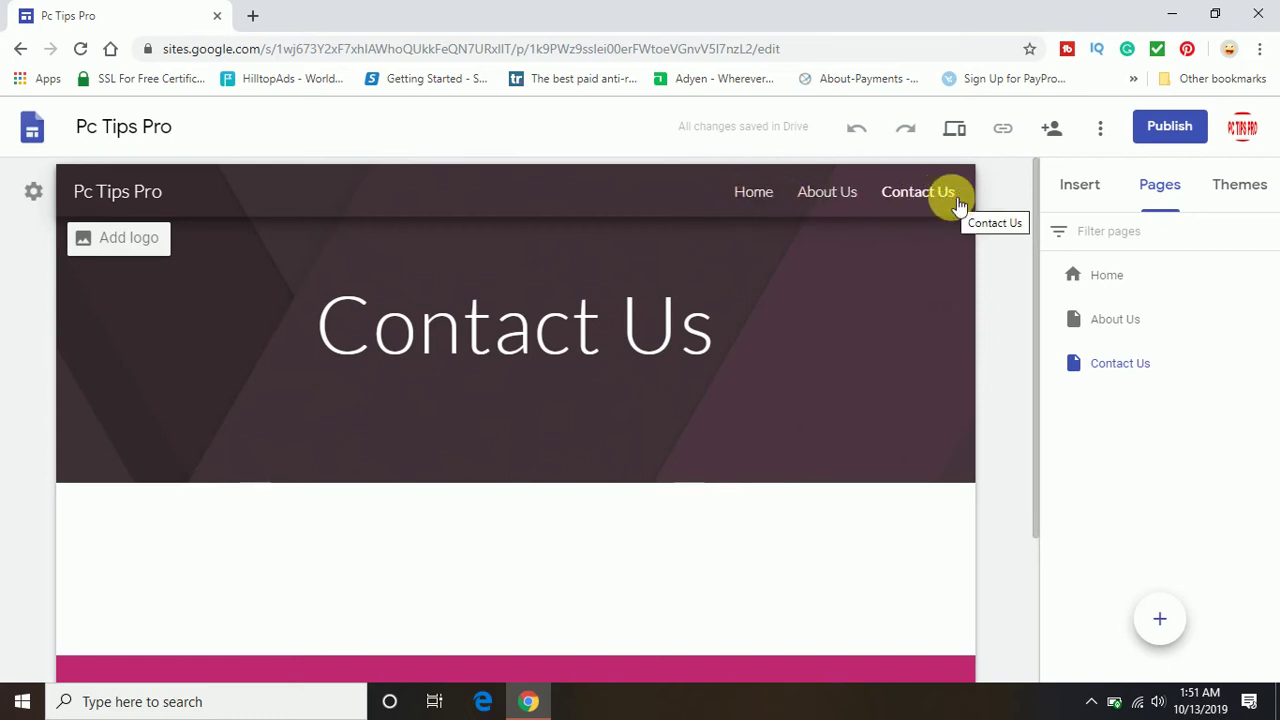
click(818, 198)
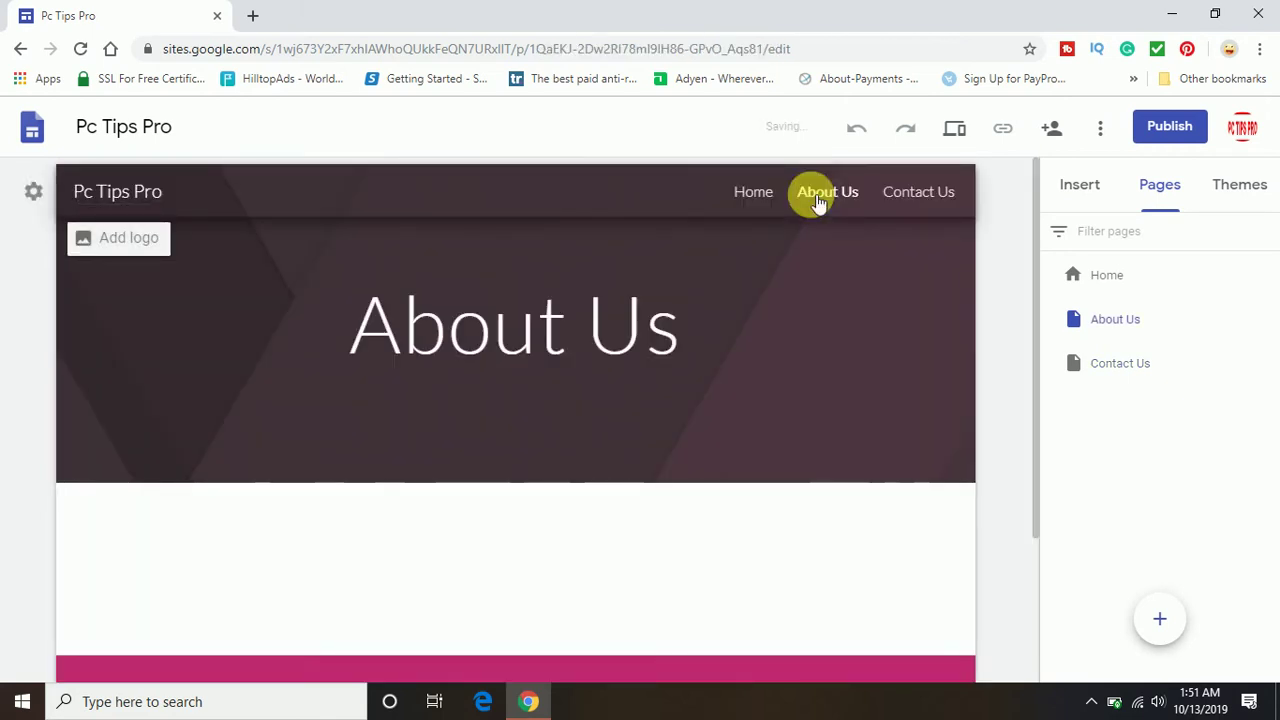
scroll(988, 462, down, 2)
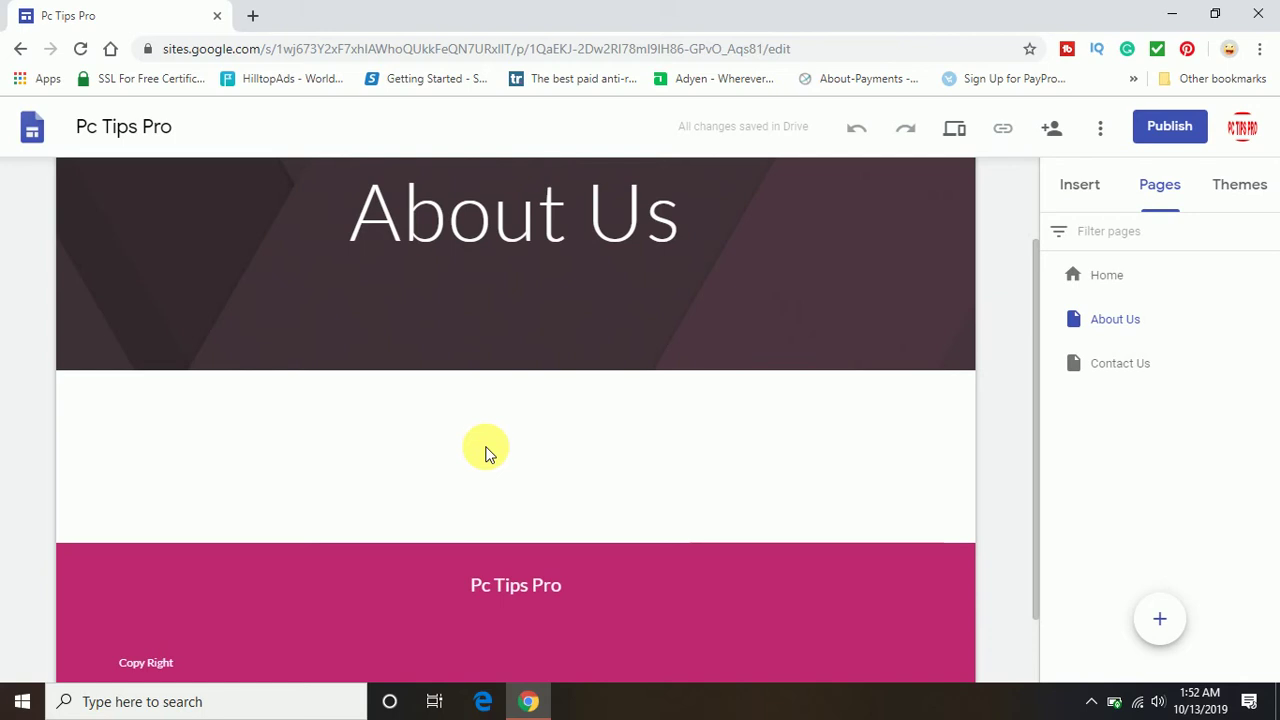
double_click(486, 451)
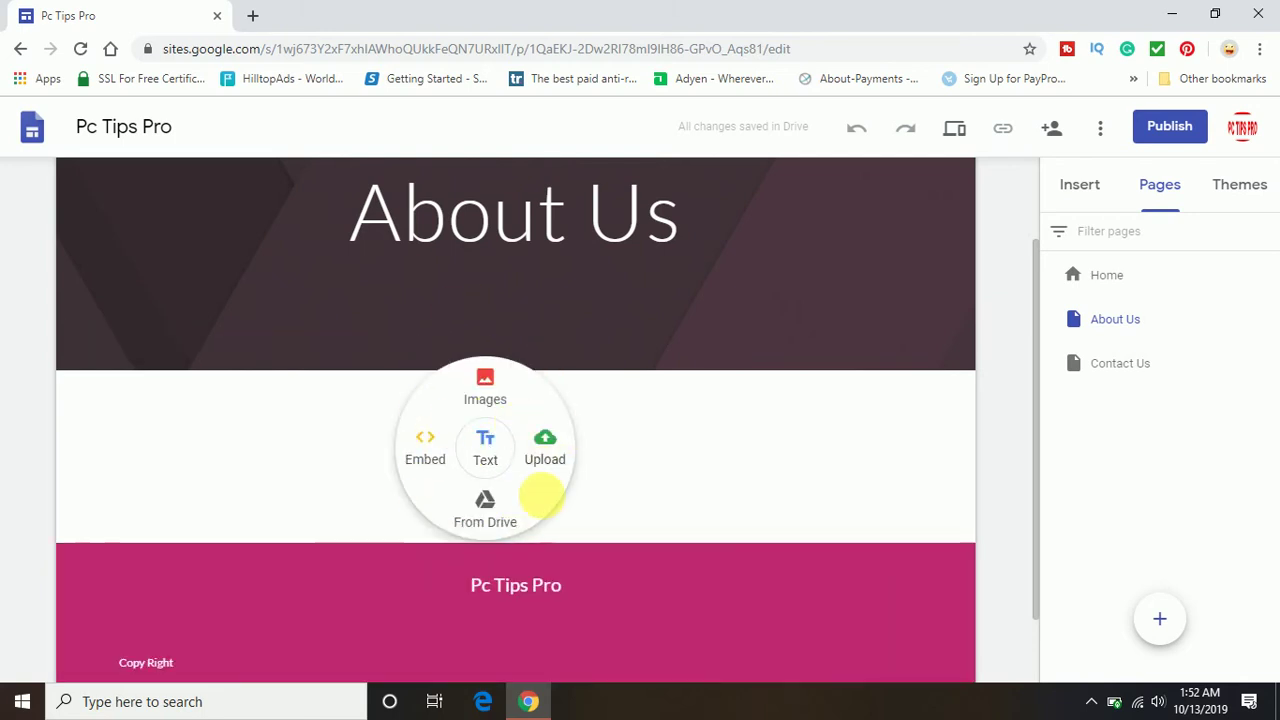
click(995, 487)
scroll(997, 487, up, 1)
scroll(997, 483, up, 1)
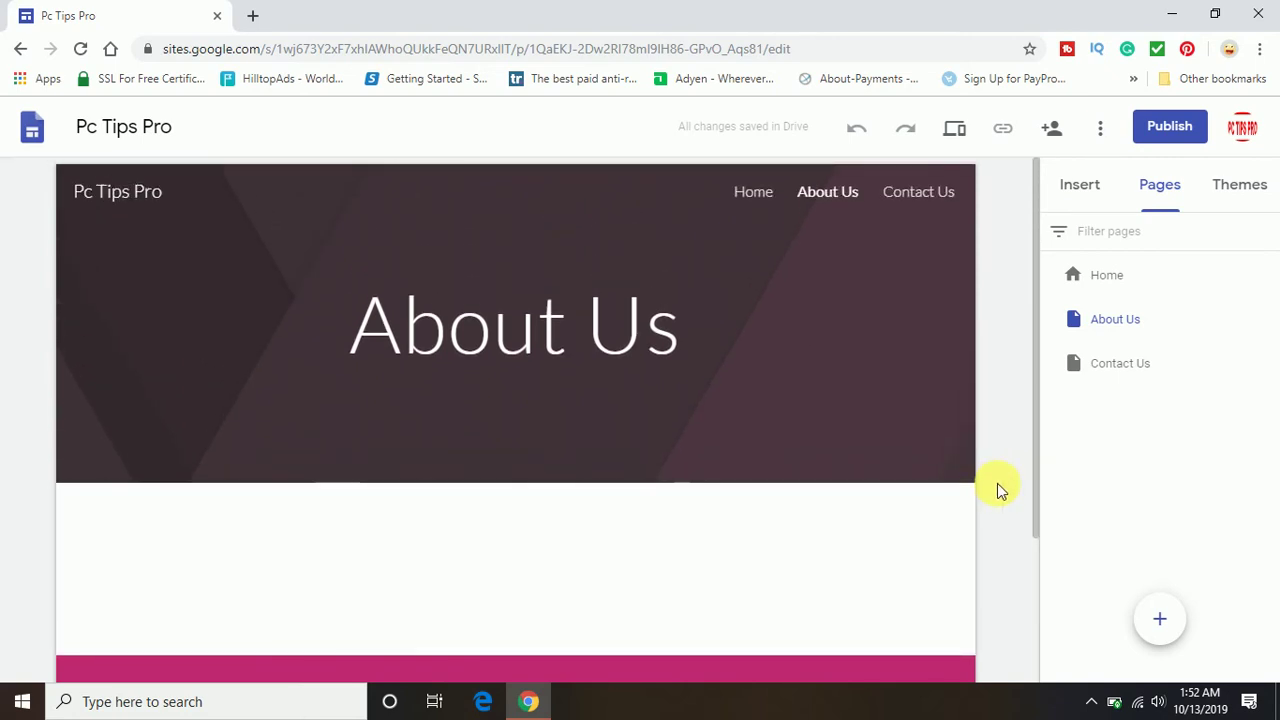
- View the Contact Us page down to its footer and check the content options for its blank area
click(926, 192)
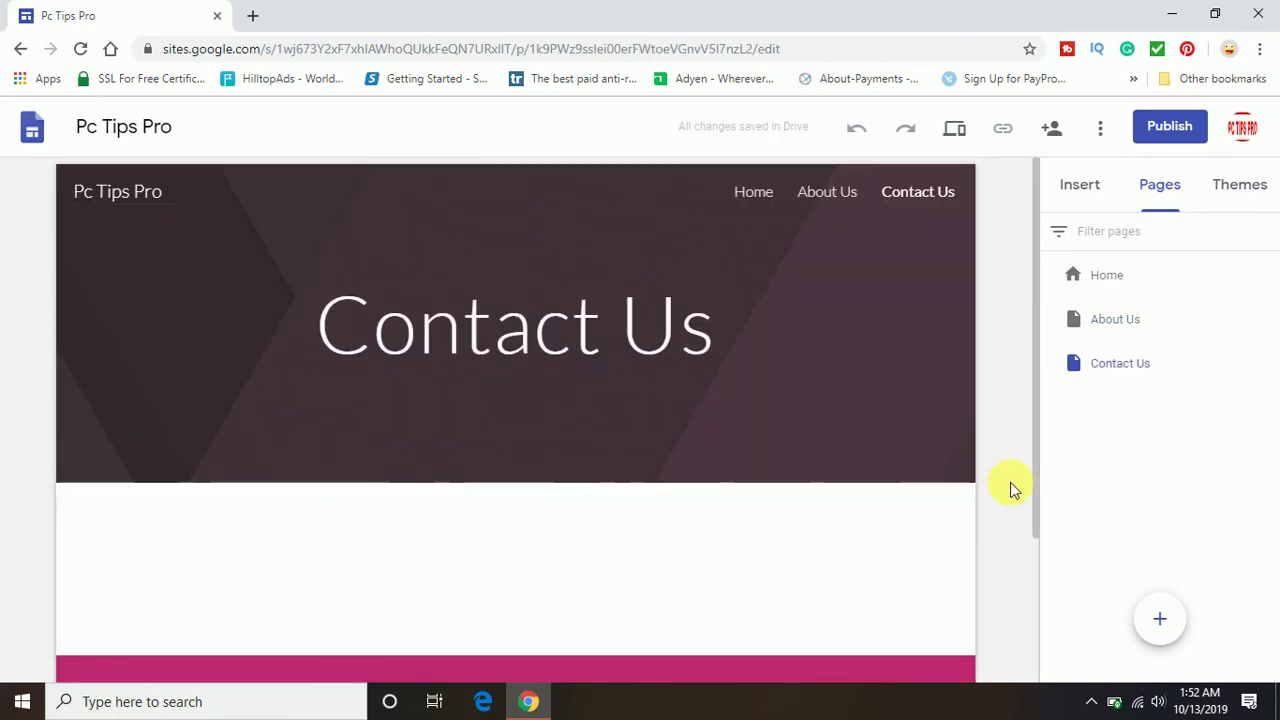
scroll(1010, 482, down, 2)
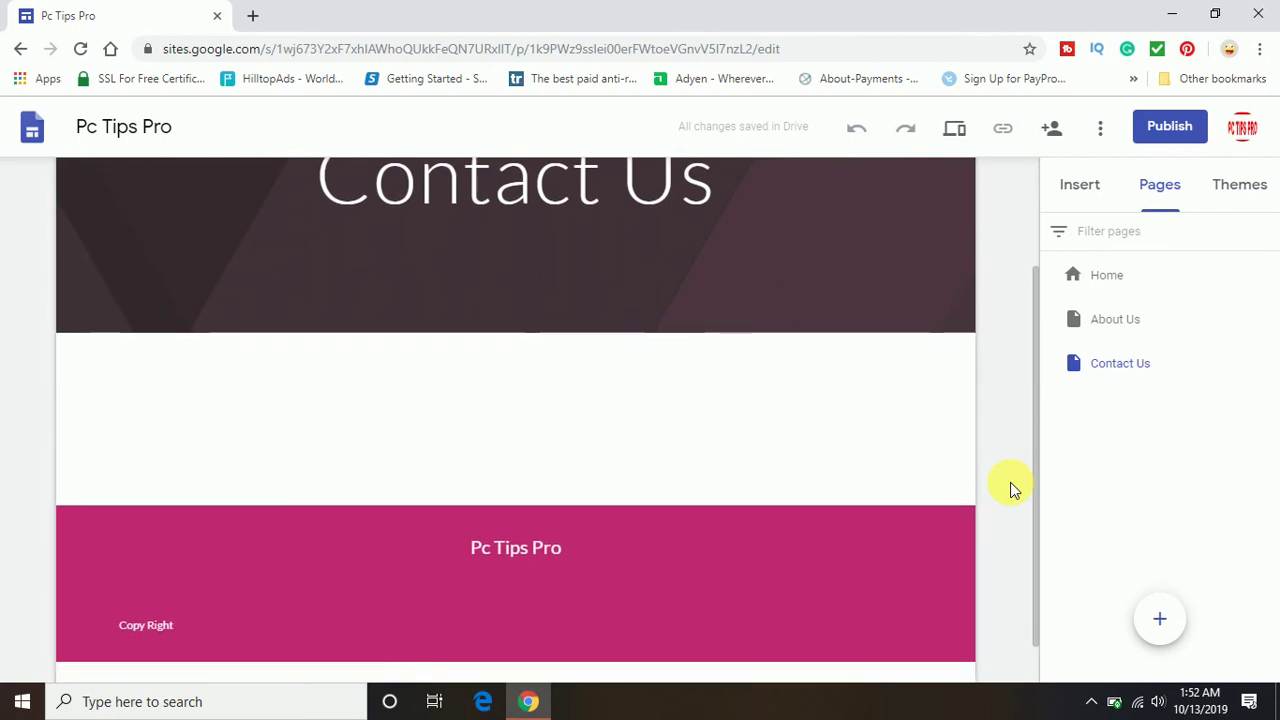
scroll(1010, 487, down, 1)
scroll(1010, 487, up, 2)
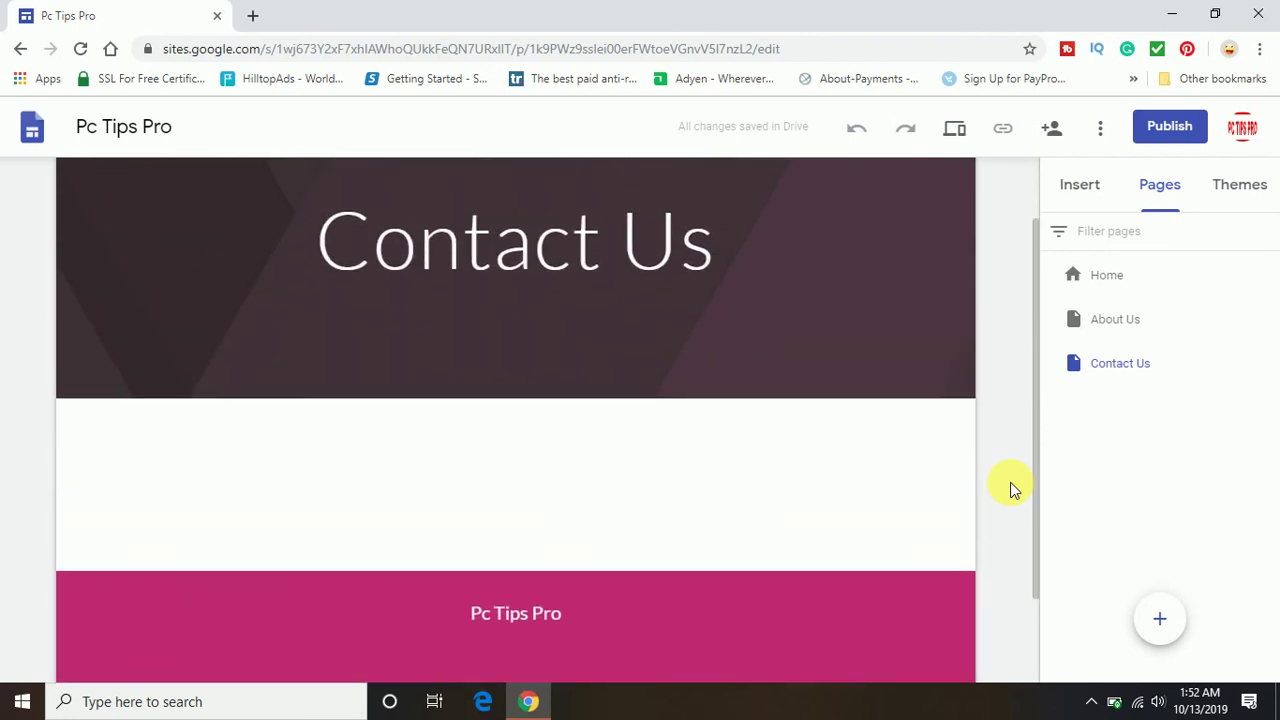
click(500, 460)
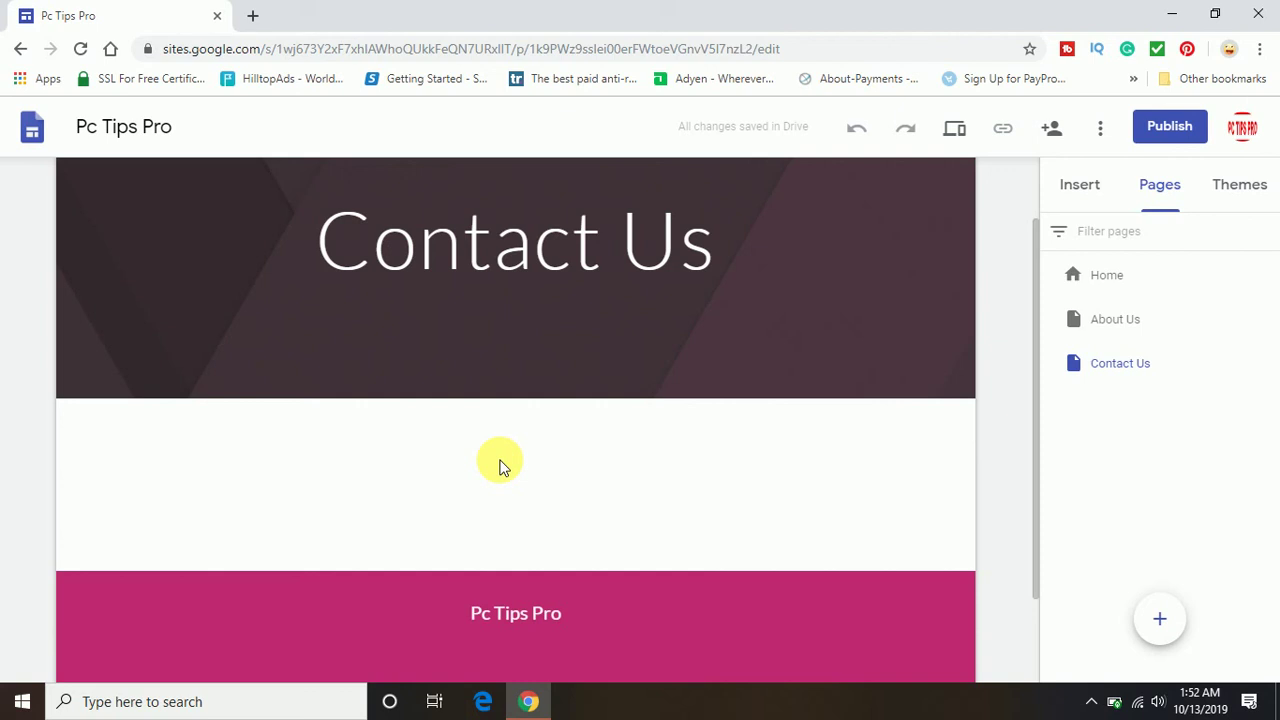
double_click(500, 465)
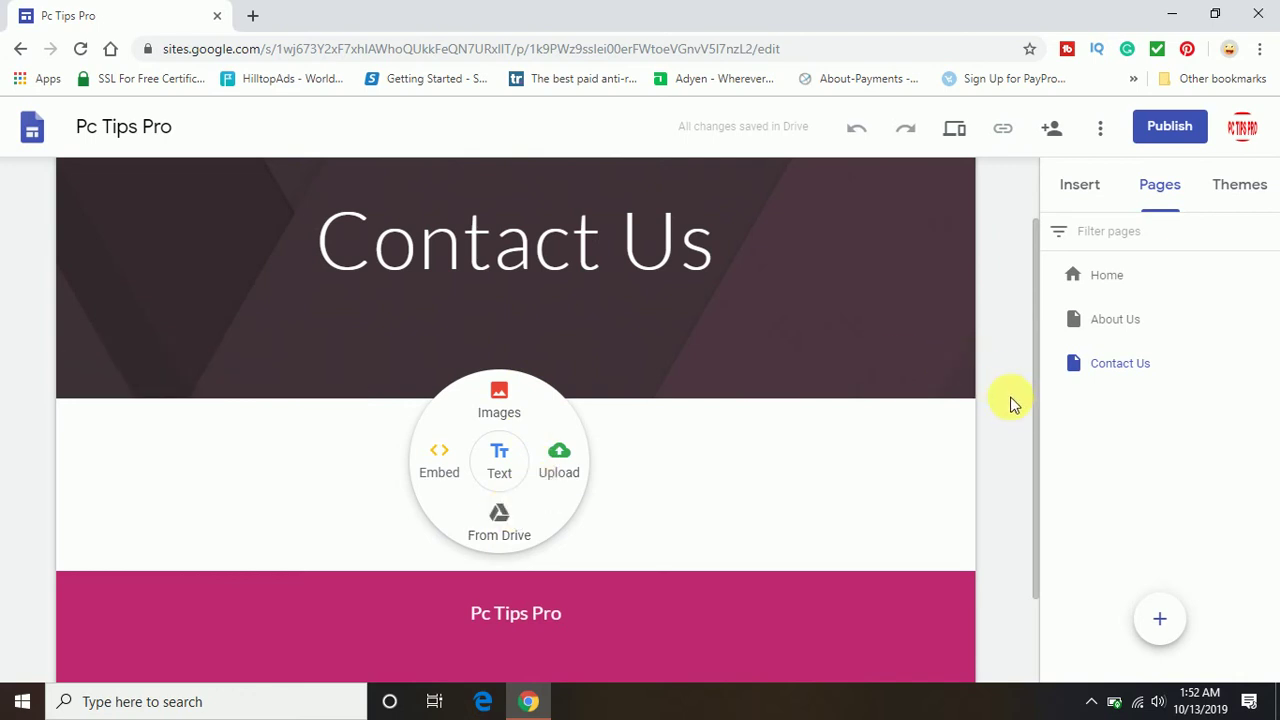
click(1015, 432)
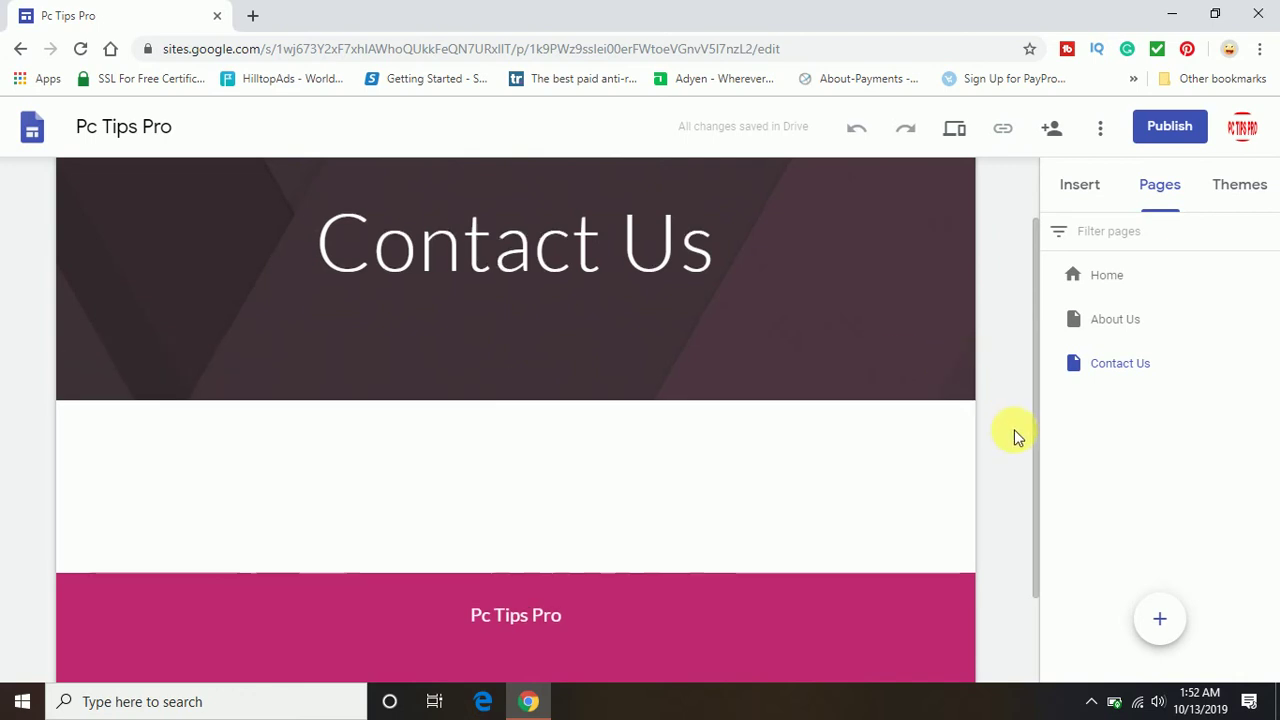